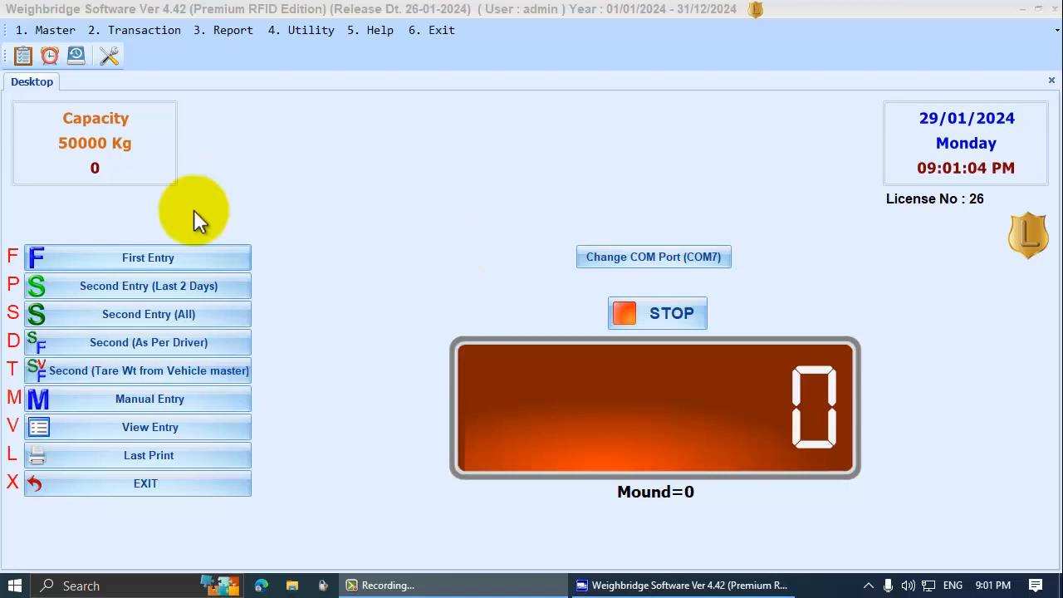
# Try a first weight entry with vehicle number KA12711 and vehicle type 1 TRUCK (6 WHEEL), and leave it without saving.
pyautogui.click(182, 261)
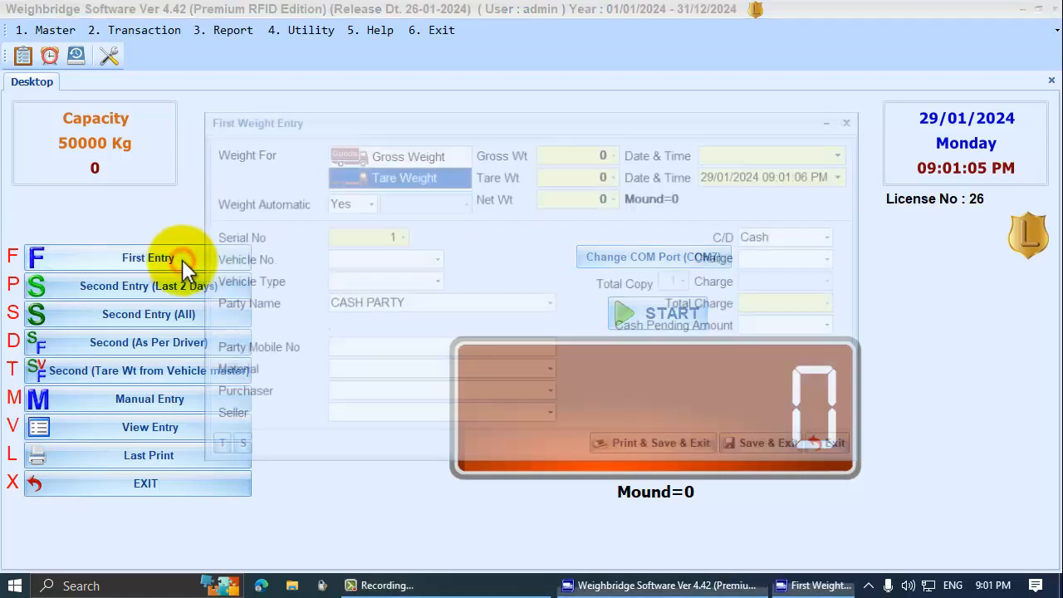
pyautogui.click(432, 258)
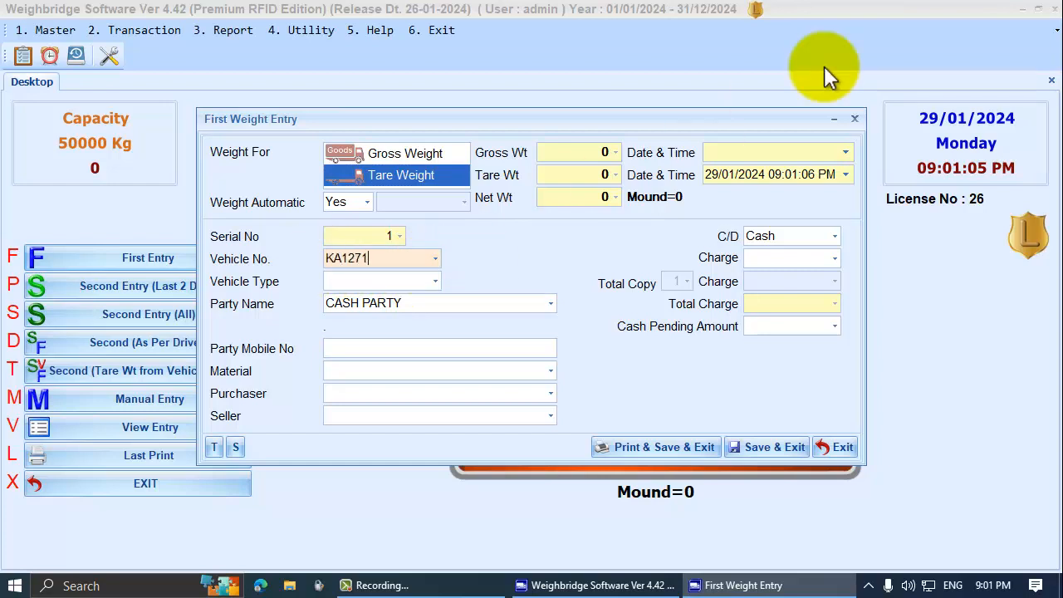
pyautogui.press('Return')
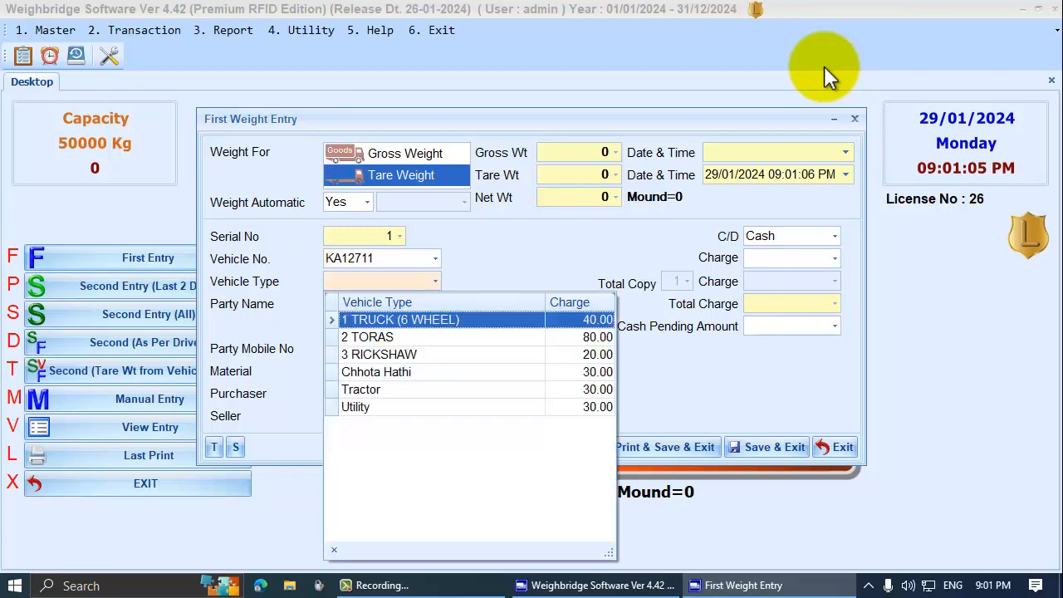
pyautogui.press('Return')
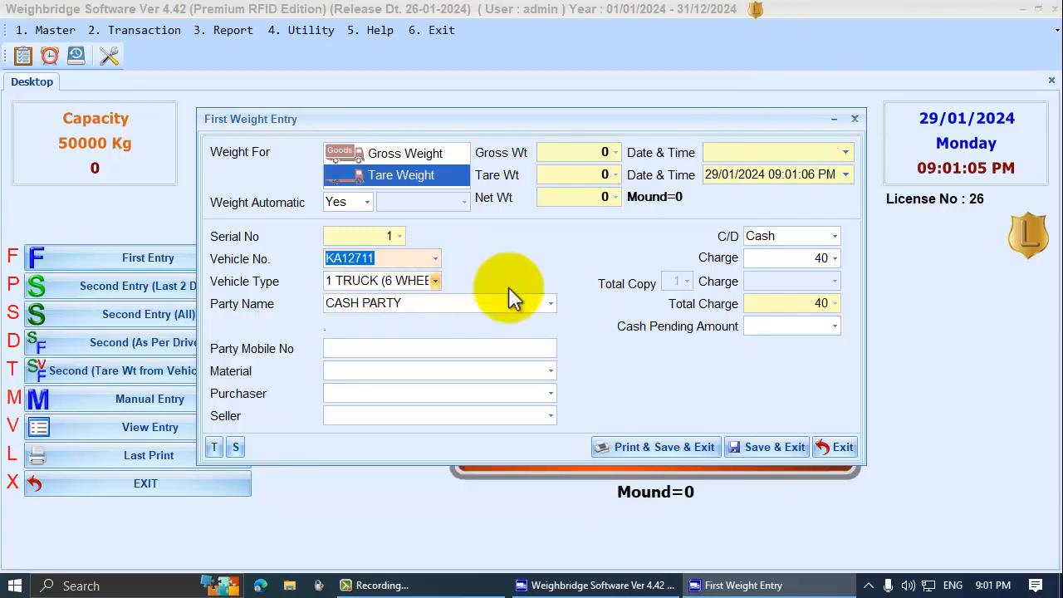
pyautogui.click(854, 448)
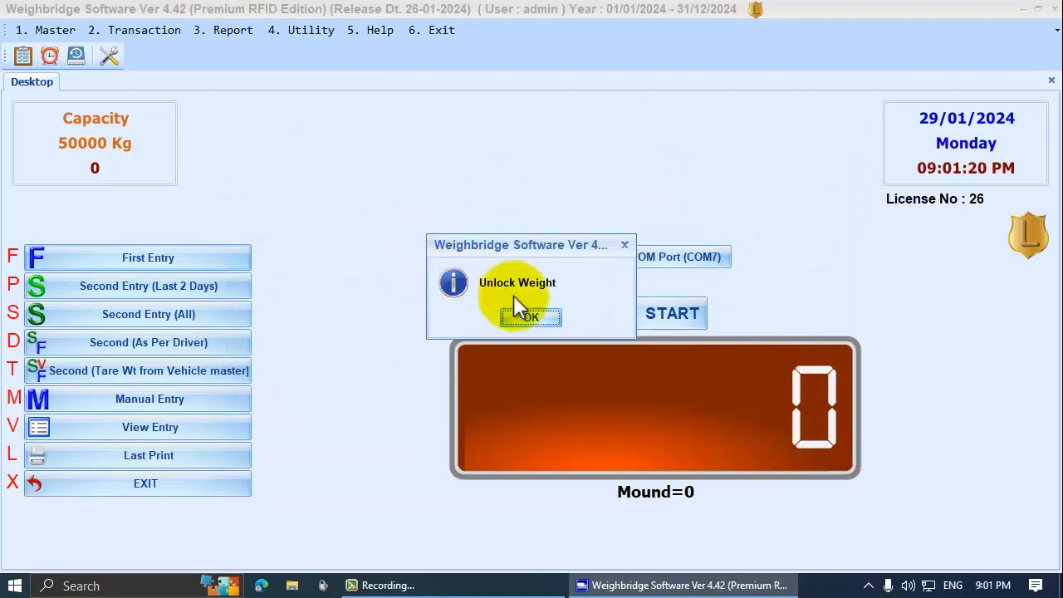
pyautogui.click(539, 317)
# In the software setup, set Vehicle No List Type in Weight Entry to Auto Generate Party wise Vehicle No List and save.
pyautogui.click(301, 29)
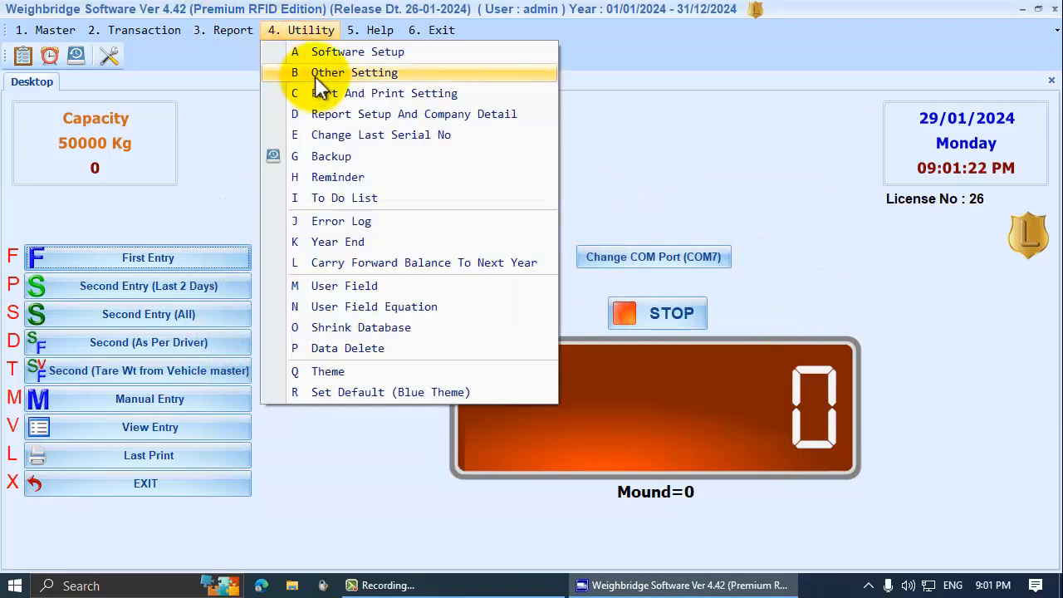
pyautogui.click(329, 56)
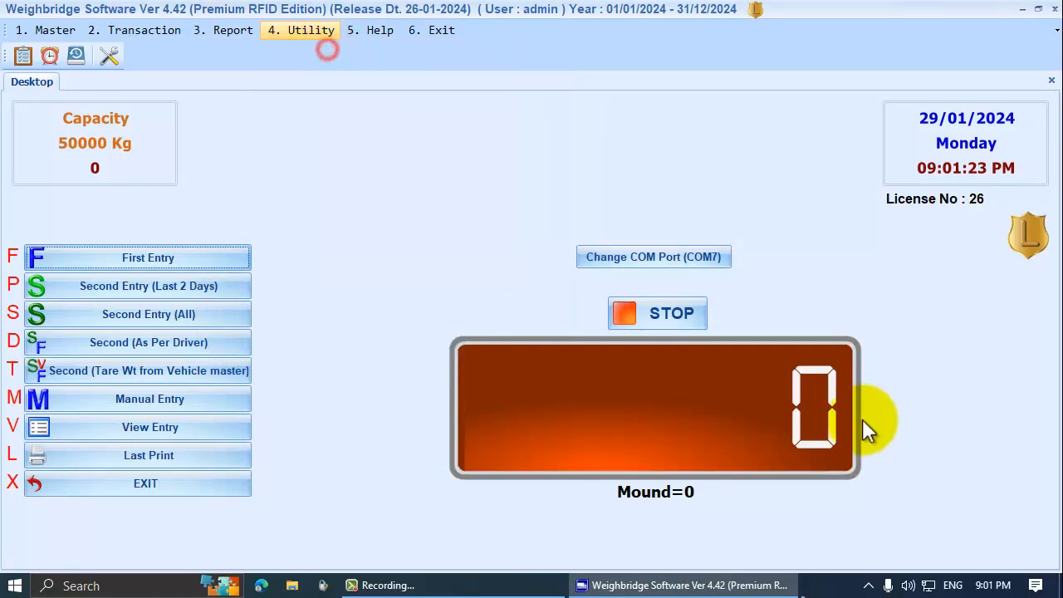
pyautogui.click(326, 56)
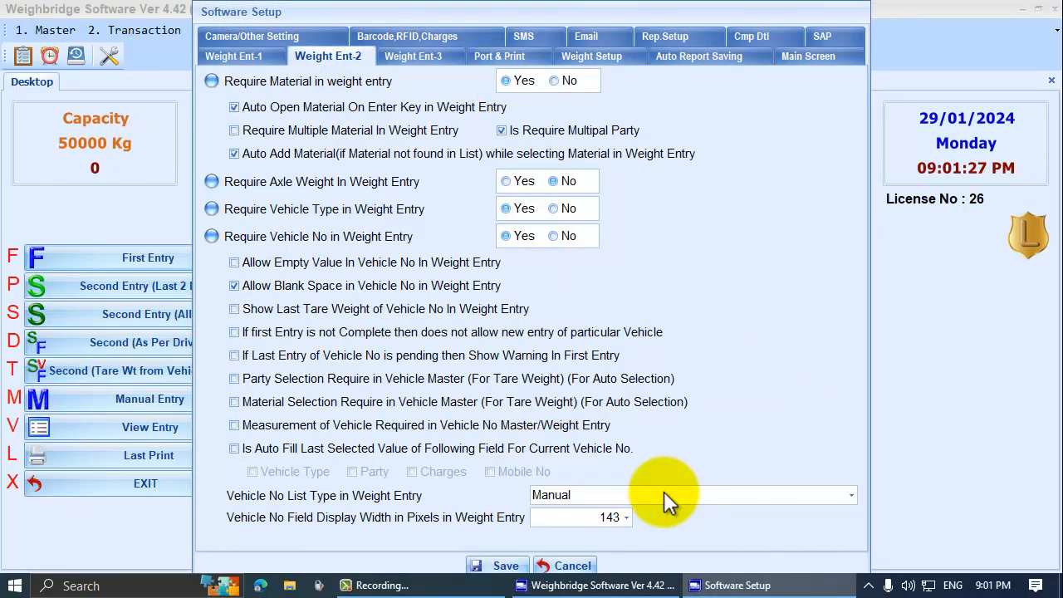
pyautogui.click(853, 493)
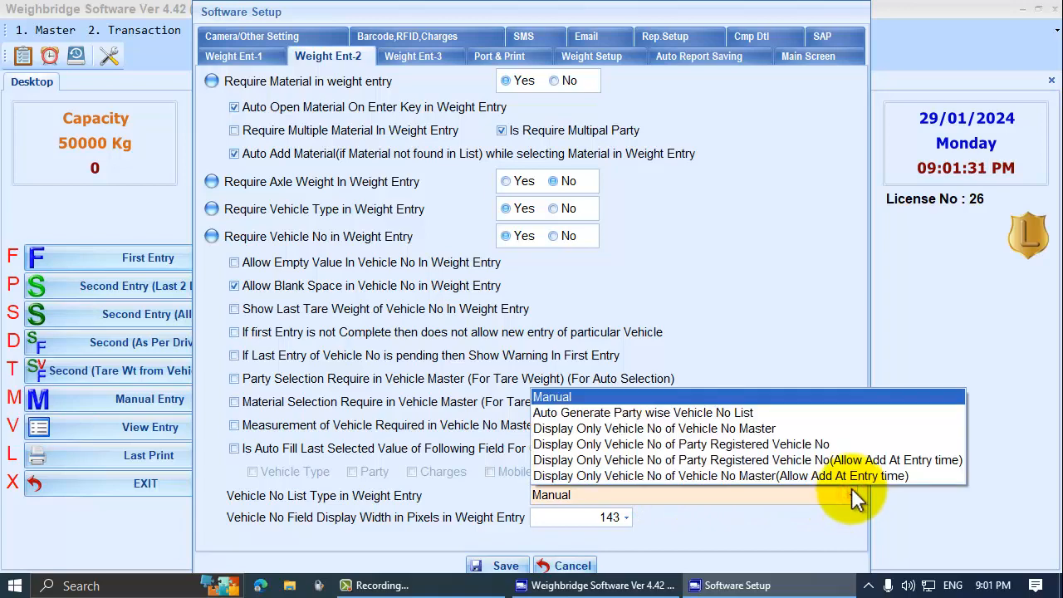
pyautogui.click(678, 413)
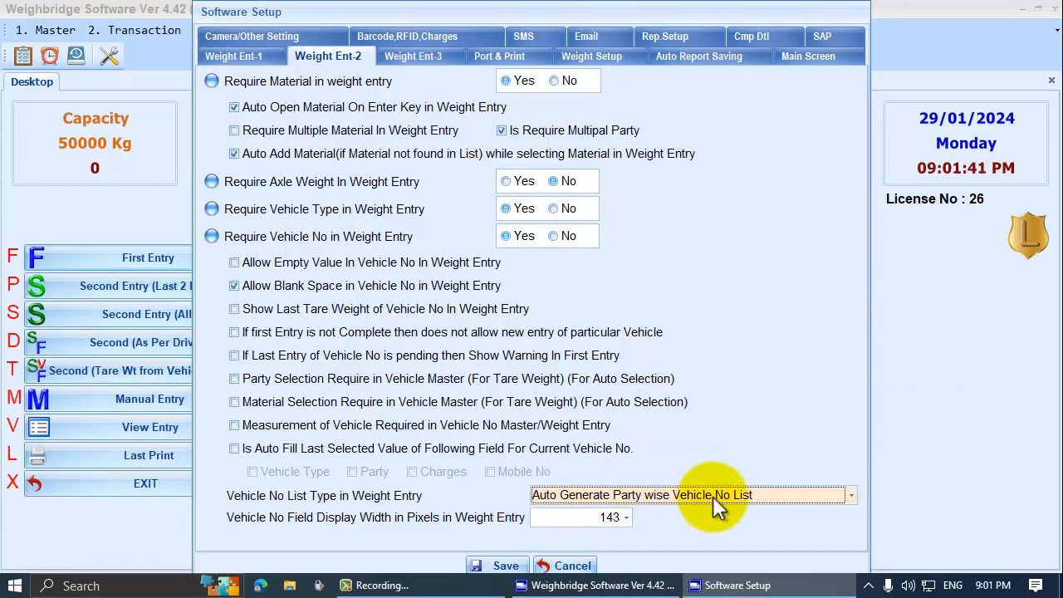
pyautogui.click(508, 568)
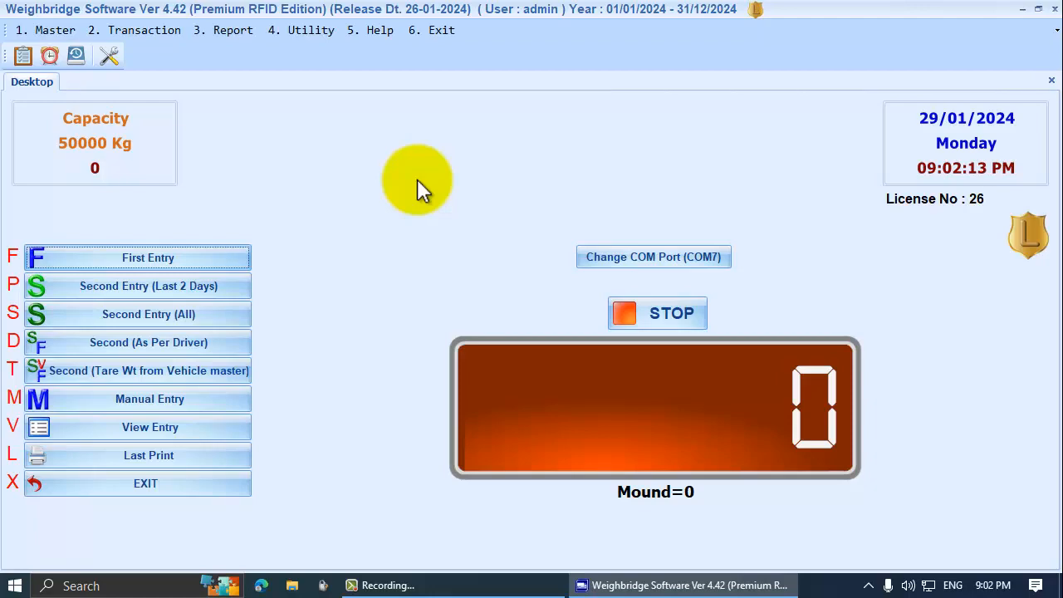
# Start a first weight entry with vehicle type 2 TORAS and party code BAL.
pyautogui.click(235, 259)
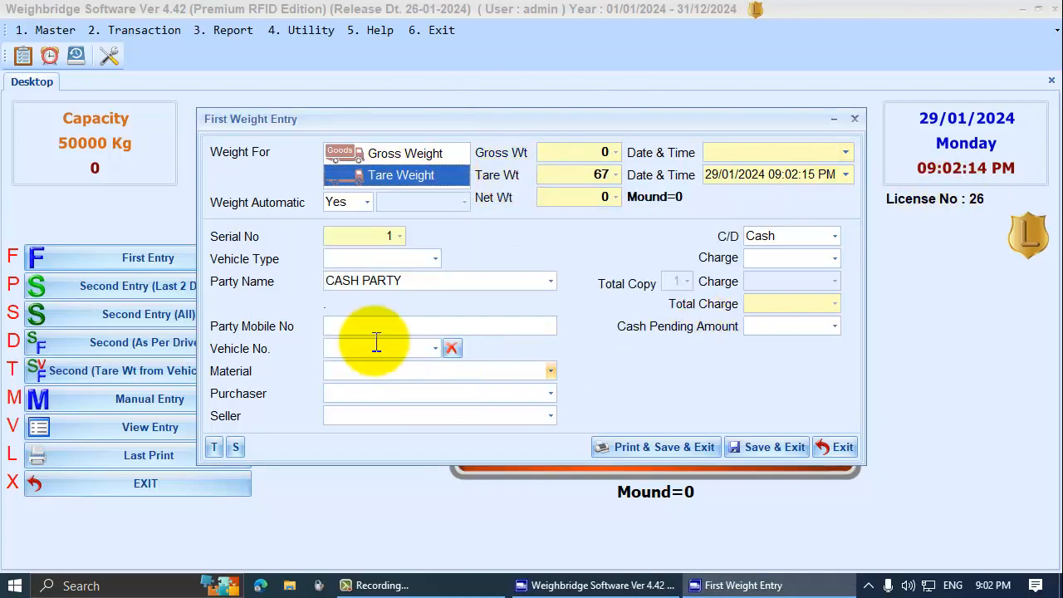
pyautogui.click(437, 258)
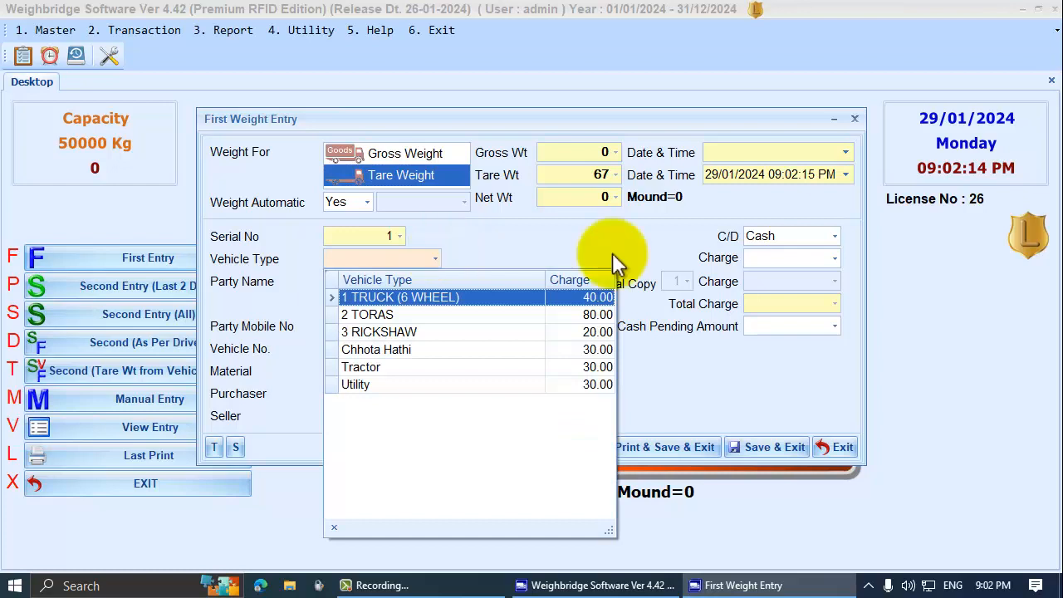
pyautogui.press('Down')
pyautogui.press('Return')
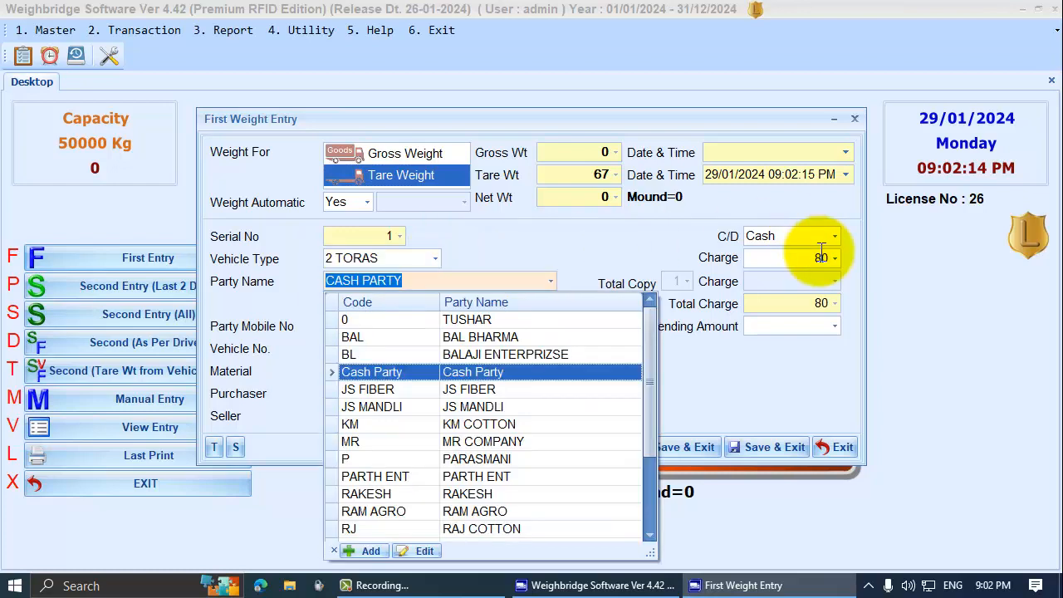
pyautogui.press('Return')
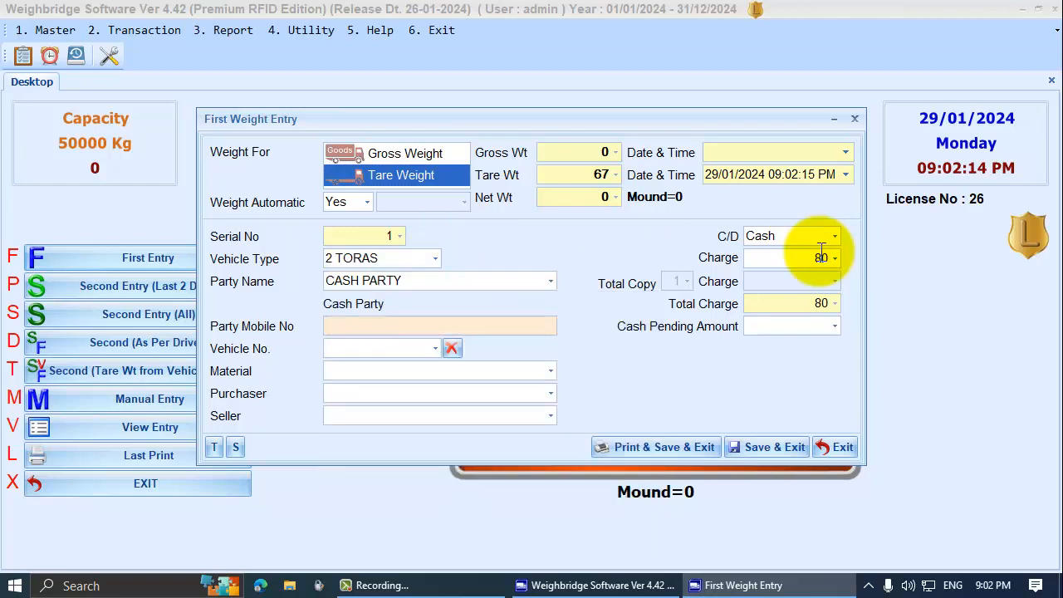
pyautogui.press('Return')
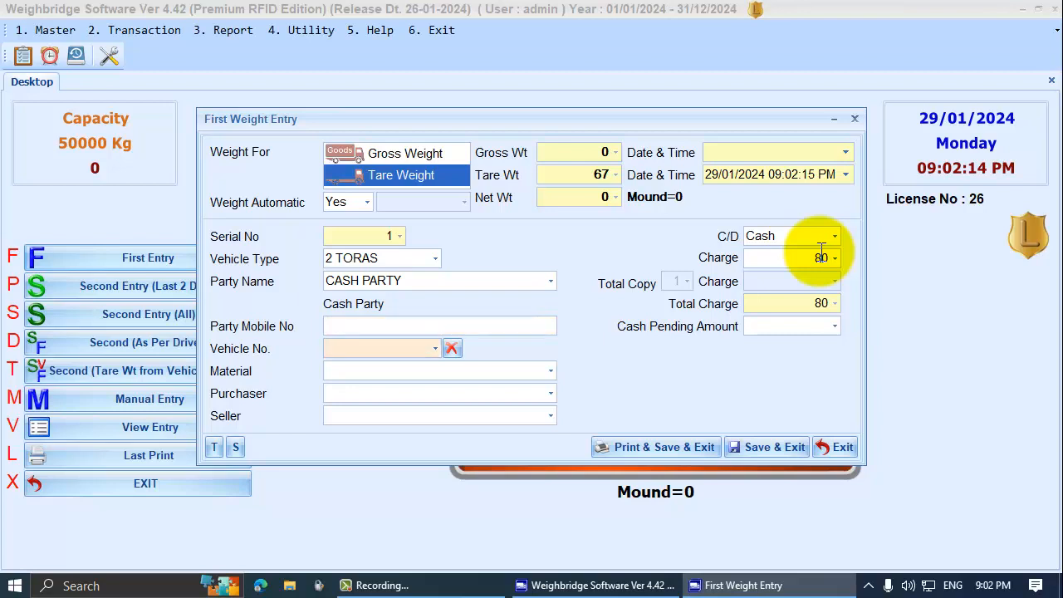
pyautogui.click(551, 282)
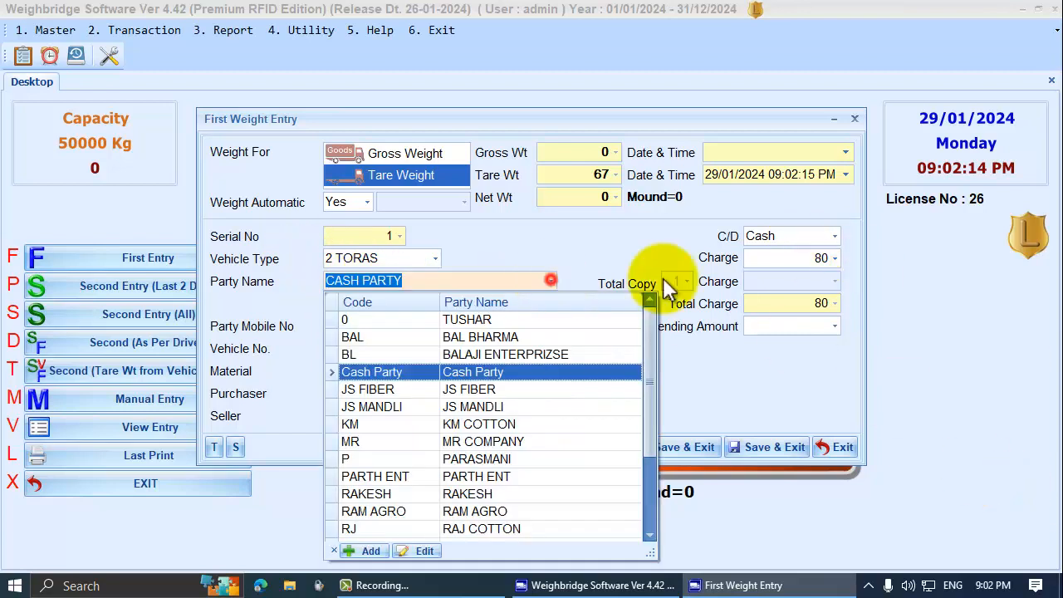
pyautogui.click(491, 338)
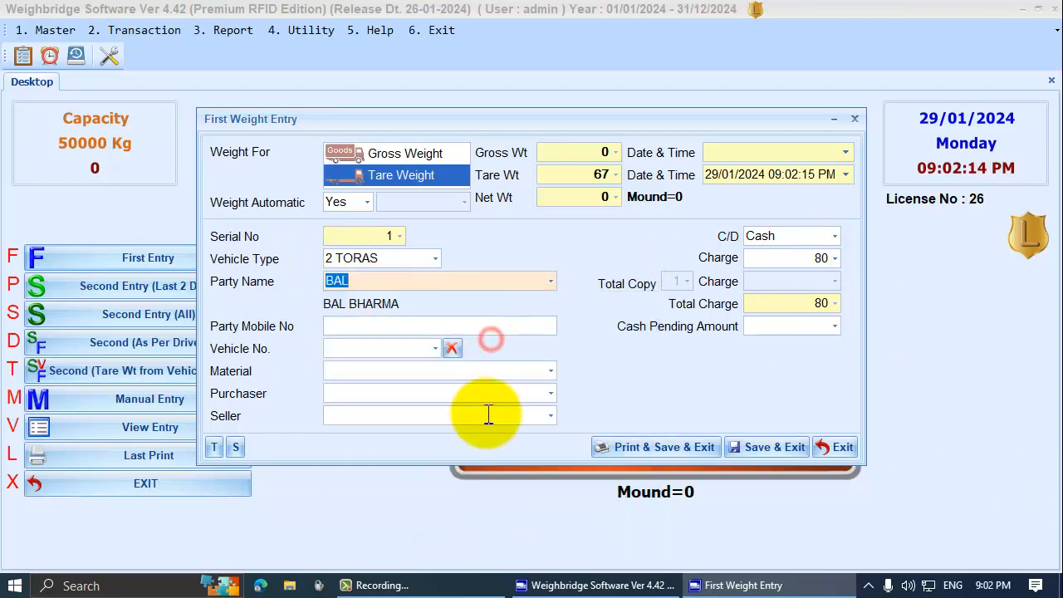
# Enter KA0001 as the vehicle number, save and close the entry, and dismiss the weight notice.
pyautogui.click(400, 349)
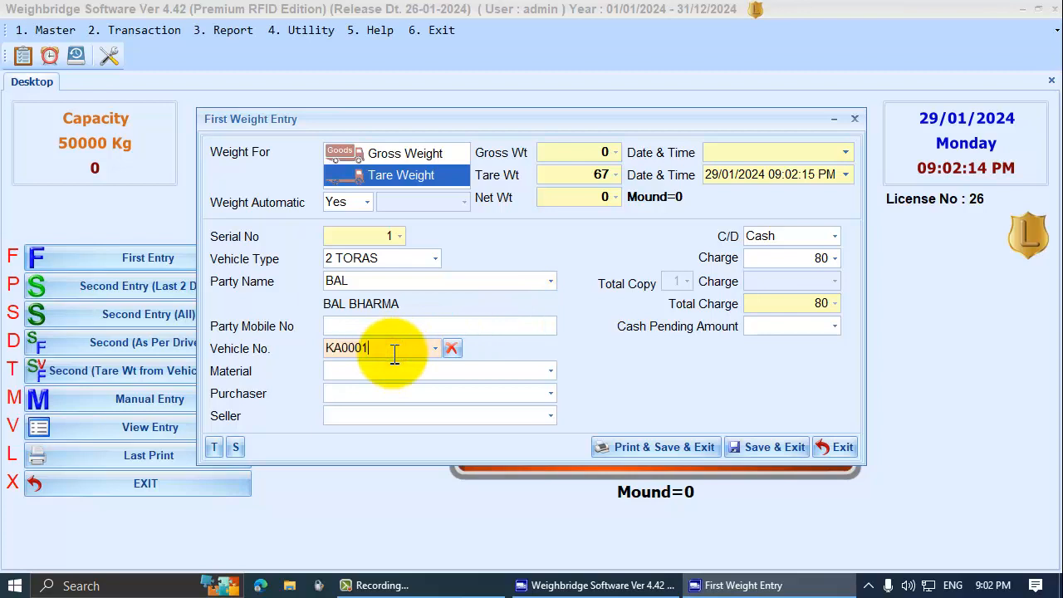
pyautogui.press('Return')
pyautogui.press('Return')
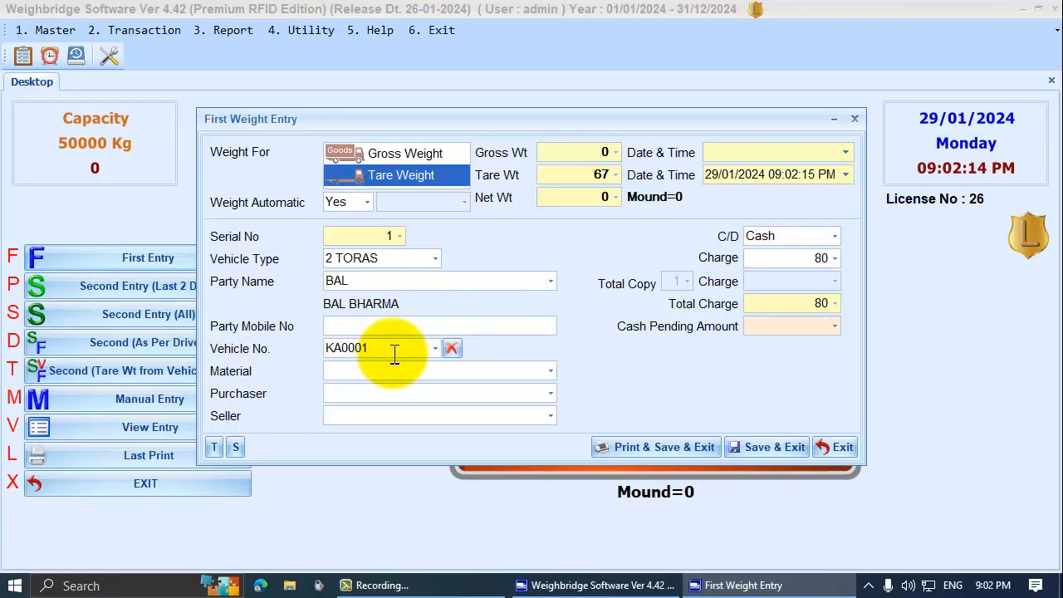
pyautogui.click(770, 447)
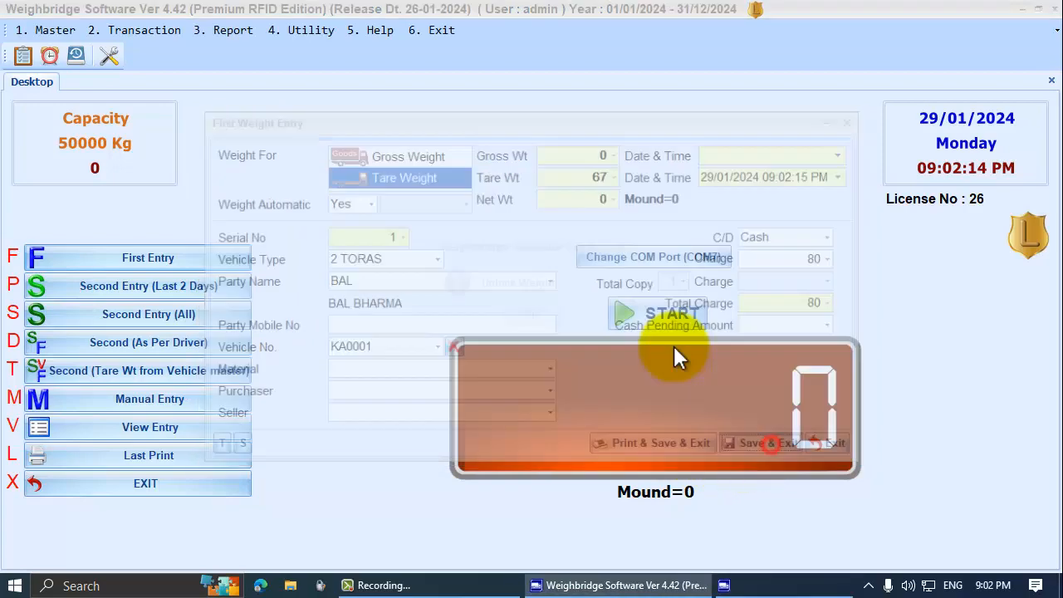
pyautogui.click(538, 317)
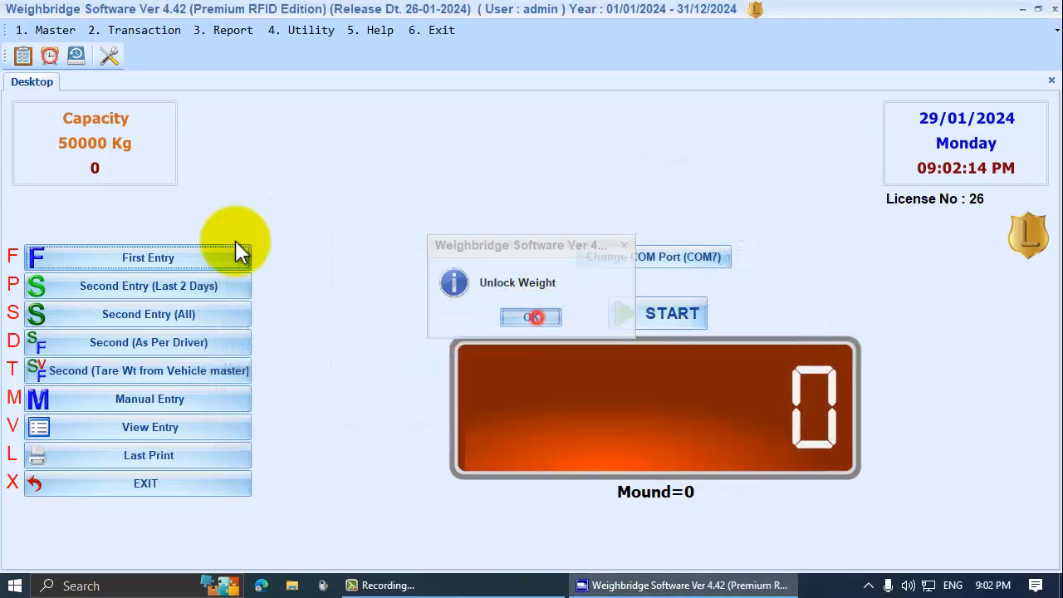
# Start another first weight entry with vehicle type 1 TRUCK (6 WHEEL) and party code BL.
pyautogui.click(163, 255)
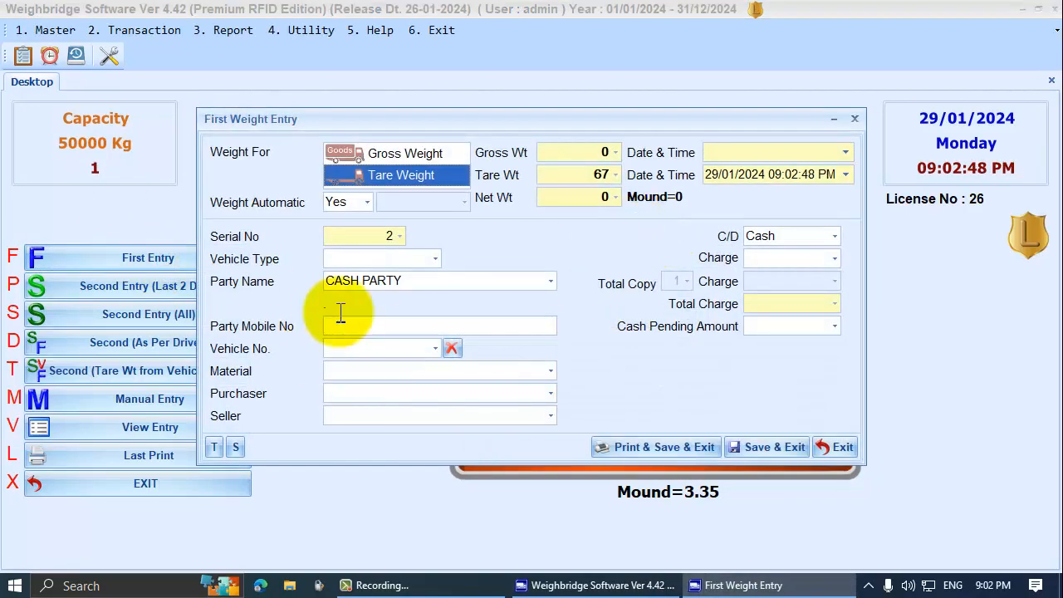
pyautogui.click(384, 256)
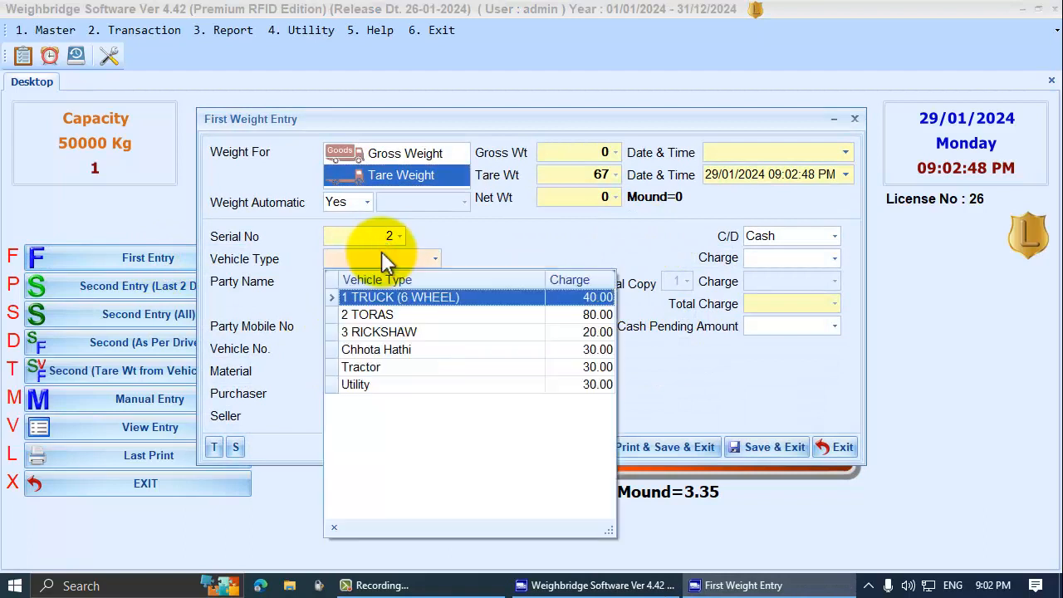
pyautogui.press('Return')
pyautogui.write('BL')
pyautogui.press('Return')
pyautogui.write('A')
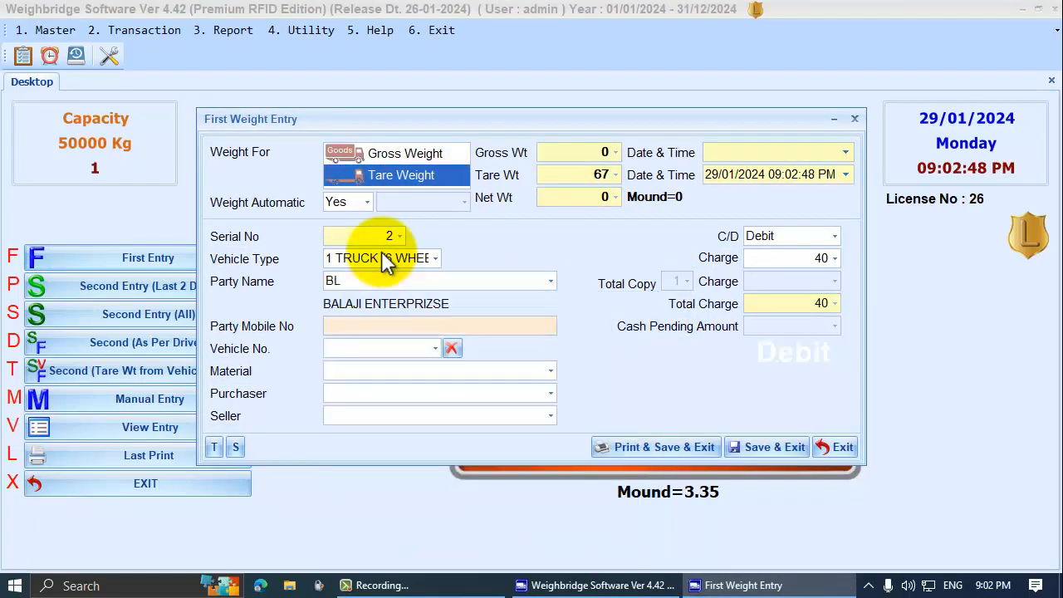
pyautogui.write('A')
pyautogui.press('Return')
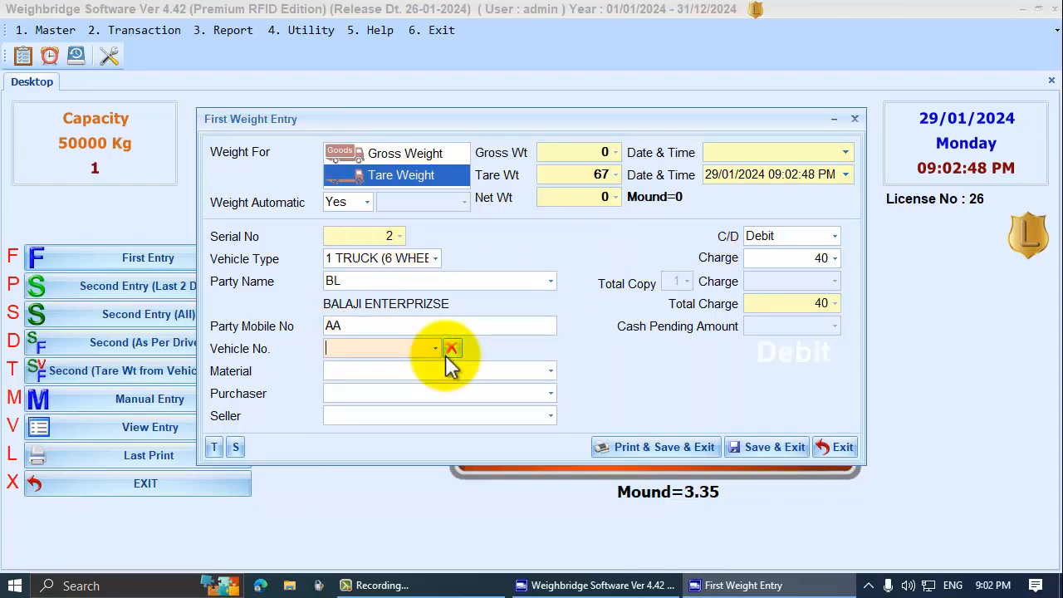
# Reselect party BL and check which vehicle numbers are listed for it.
pyautogui.click(551, 281)
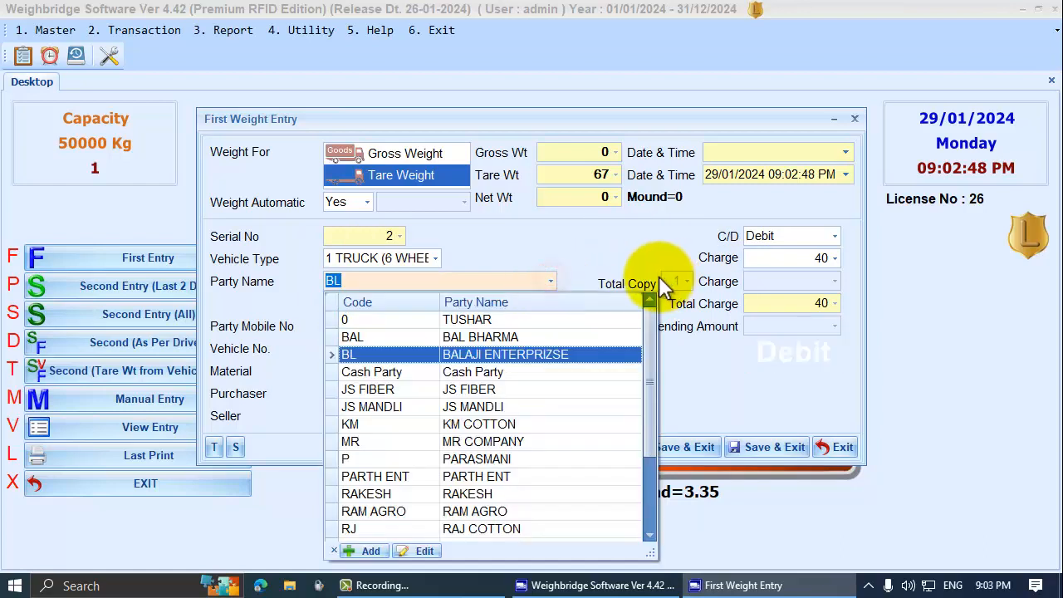
pyautogui.click(438, 352)
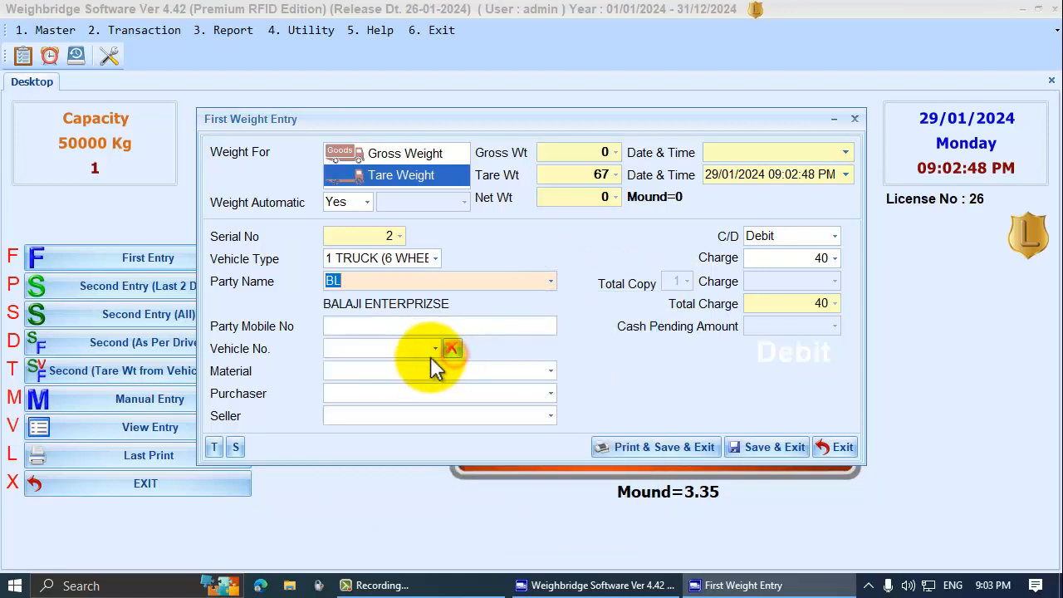
pyautogui.click(434, 350)
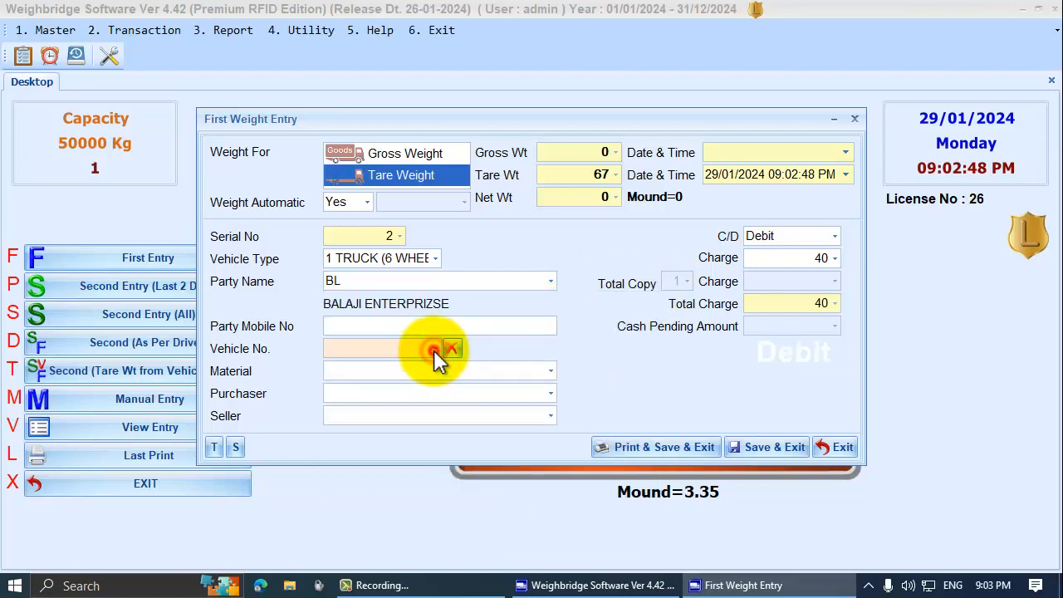
# Change the party to BAL and choose KA0001 from its vehicle number list.
pyautogui.click(552, 282)
pyautogui.click(478, 337)
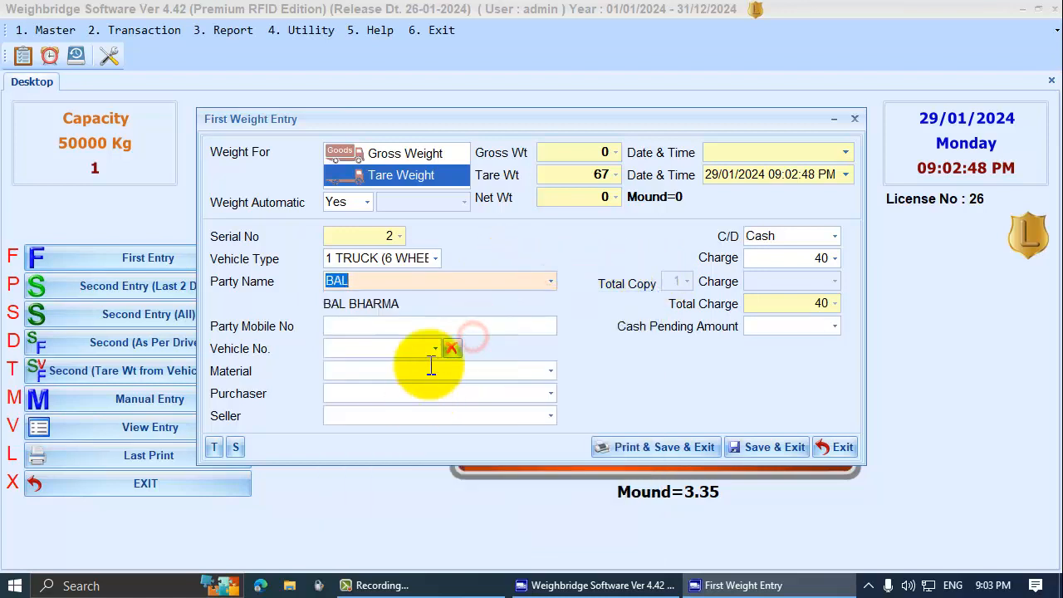
pyautogui.click(433, 349)
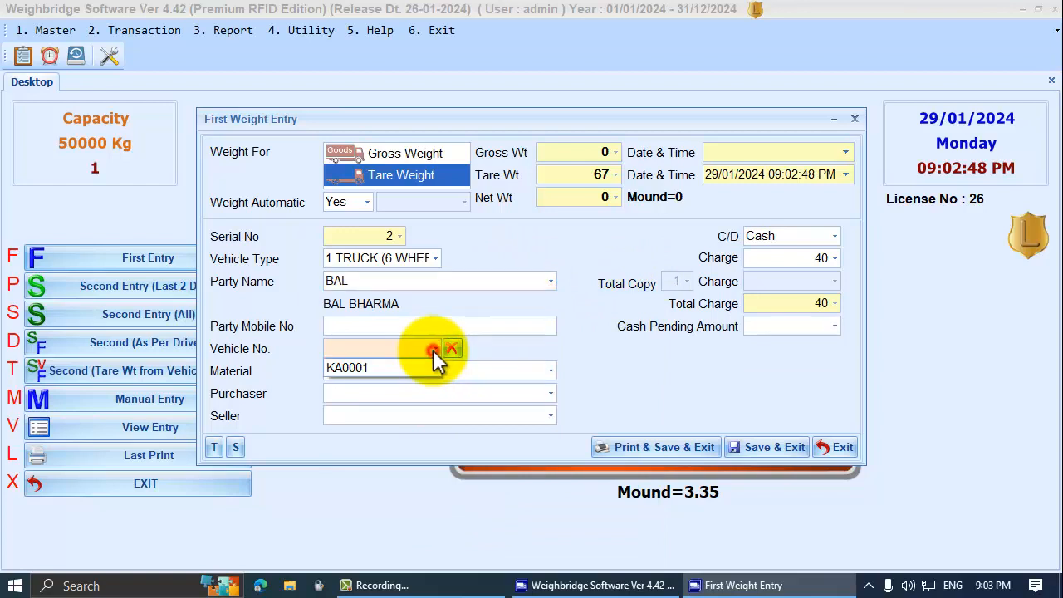
pyautogui.click(458, 283)
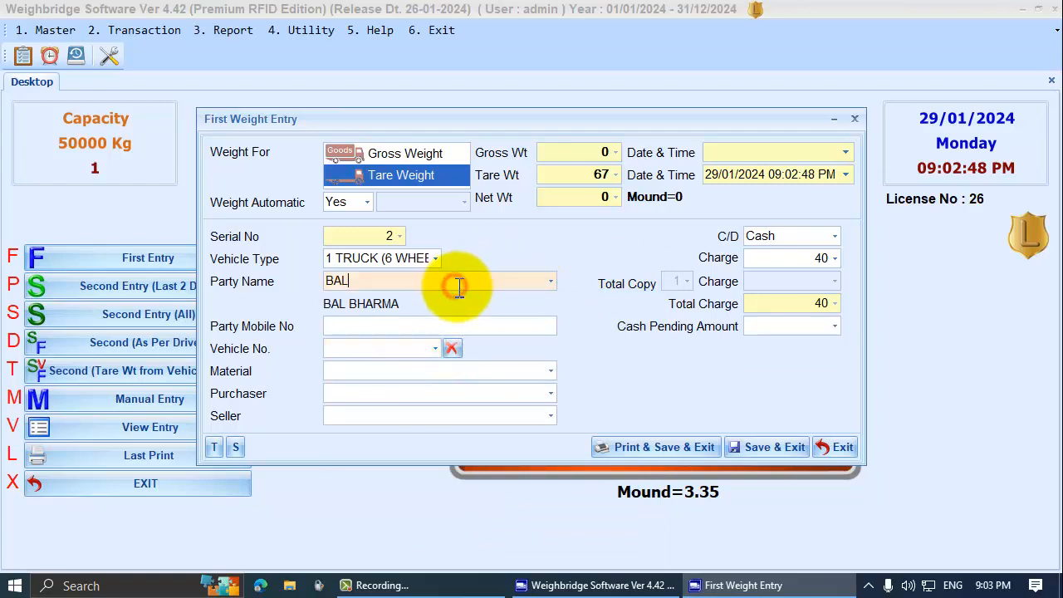
pyautogui.press('Return')
pyautogui.press('Return')
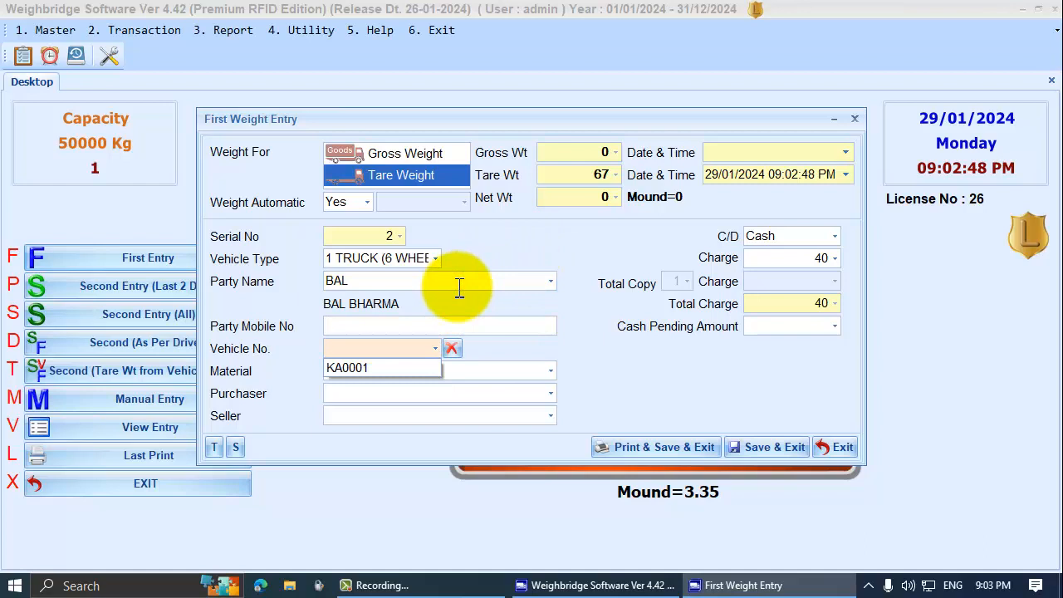
pyautogui.press('Down')
pyautogui.press('Return')
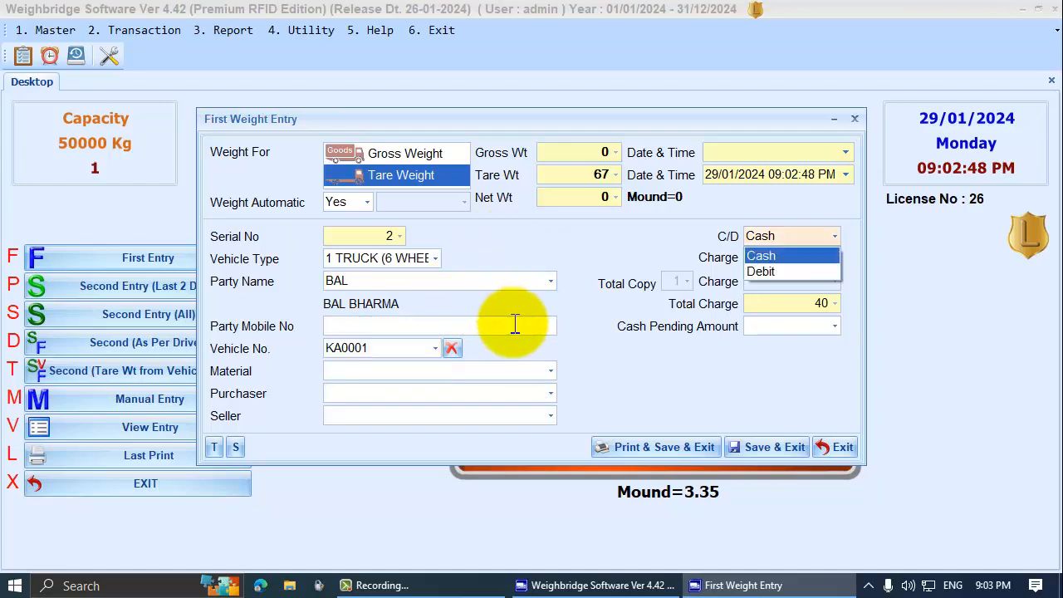
pyautogui.click(378, 341)
pyautogui.click(385, 348)
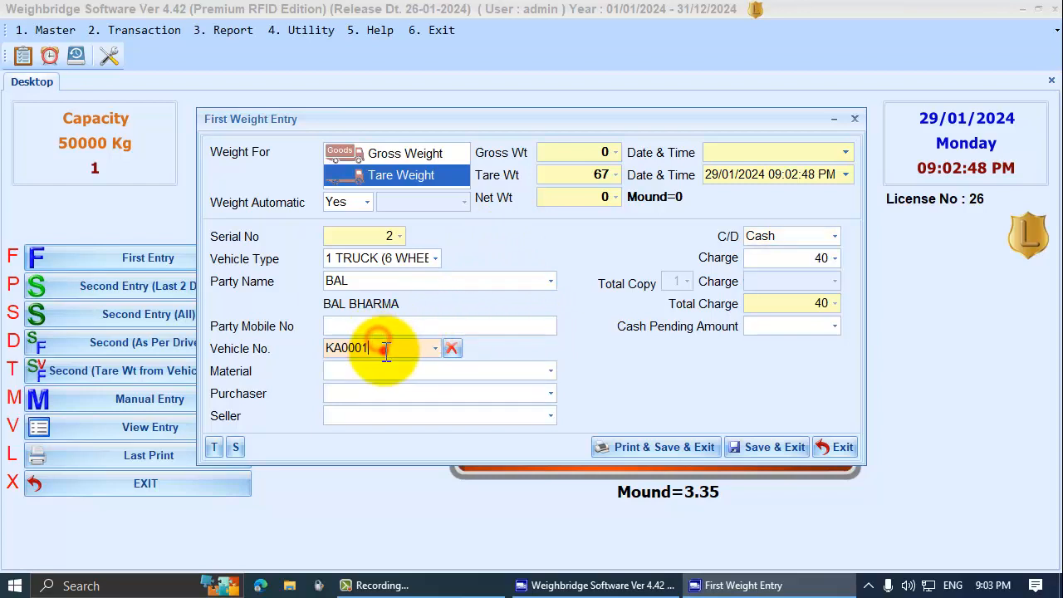
# Change the vehicle number to KA0002, save and close the entry, and dismiss the weight notice.
pyautogui.press('BackSpace')
pyautogui.write('2')
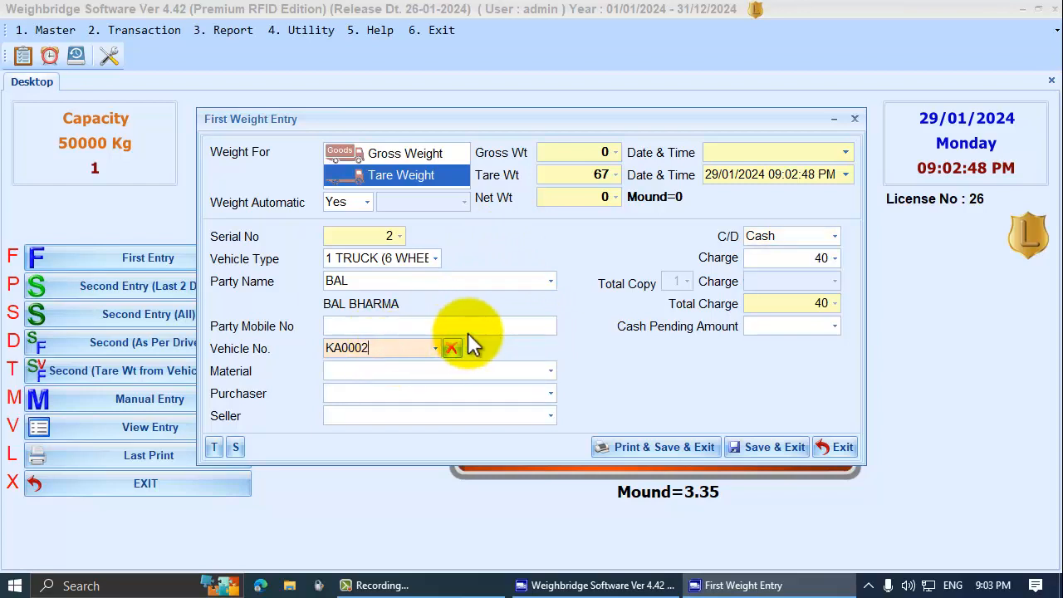
pyautogui.click(741, 449)
pyautogui.click(536, 318)
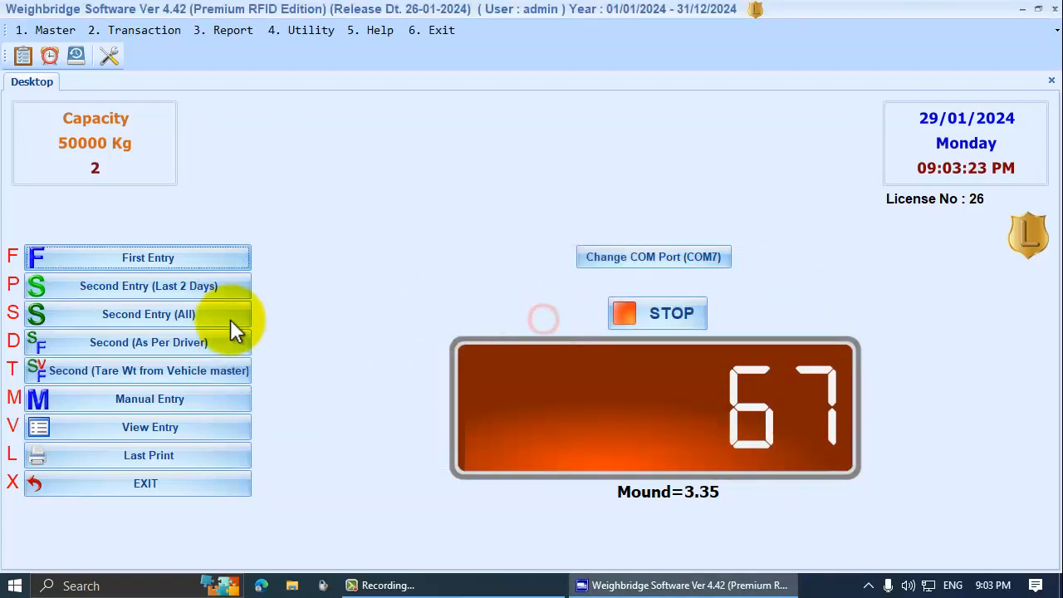
# Start another first weight entry, set the party to BAL, and display its vehicle number list.
pyautogui.click(158, 253)
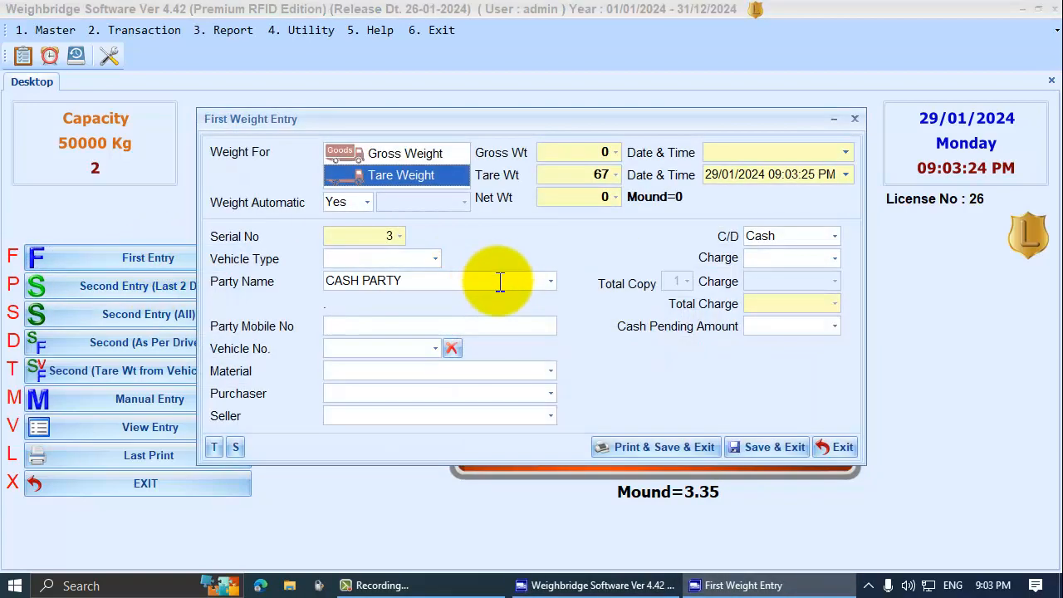
pyautogui.click(420, 349)
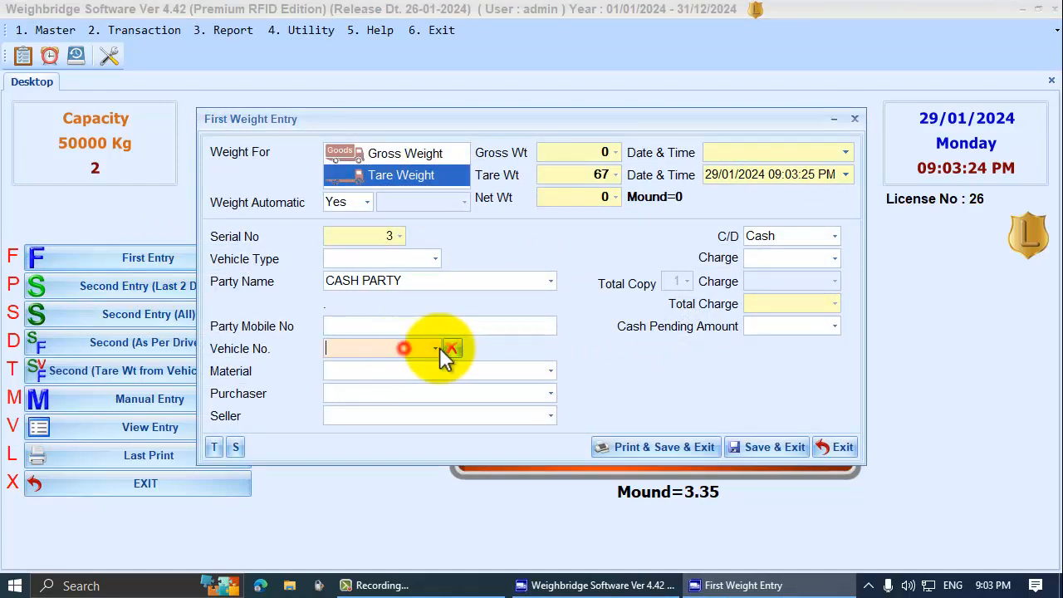
pyautogui.click(551, 281)
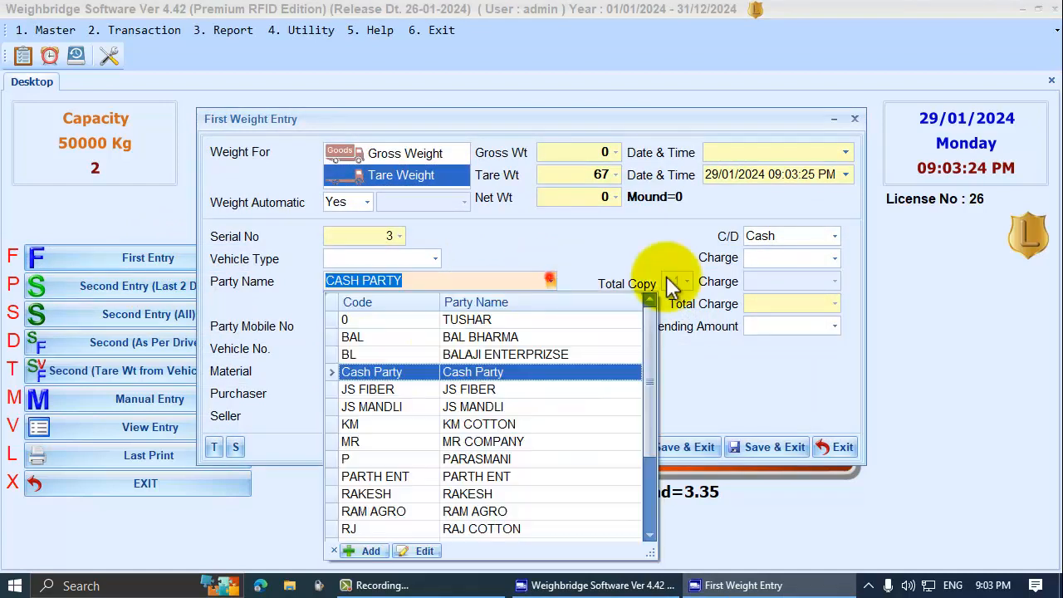
pyautogui.click(397, 338)
pyautogui.click(435, 346)
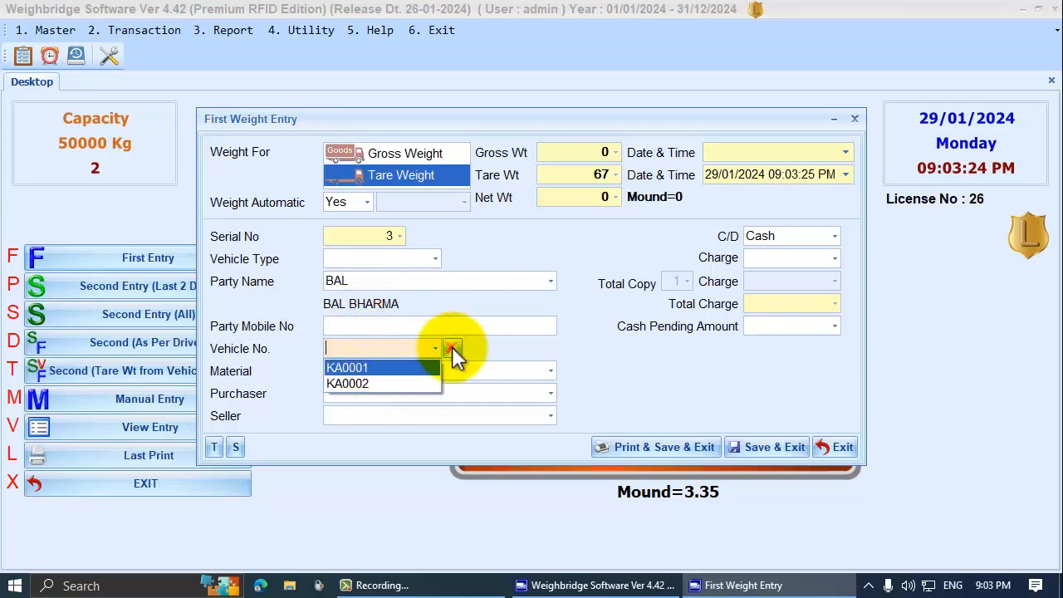
# Remove KA0002 from party BAL's vehicle number list, check the remaining list, and close the entry without saving.
pyautogui.click(365, 382)
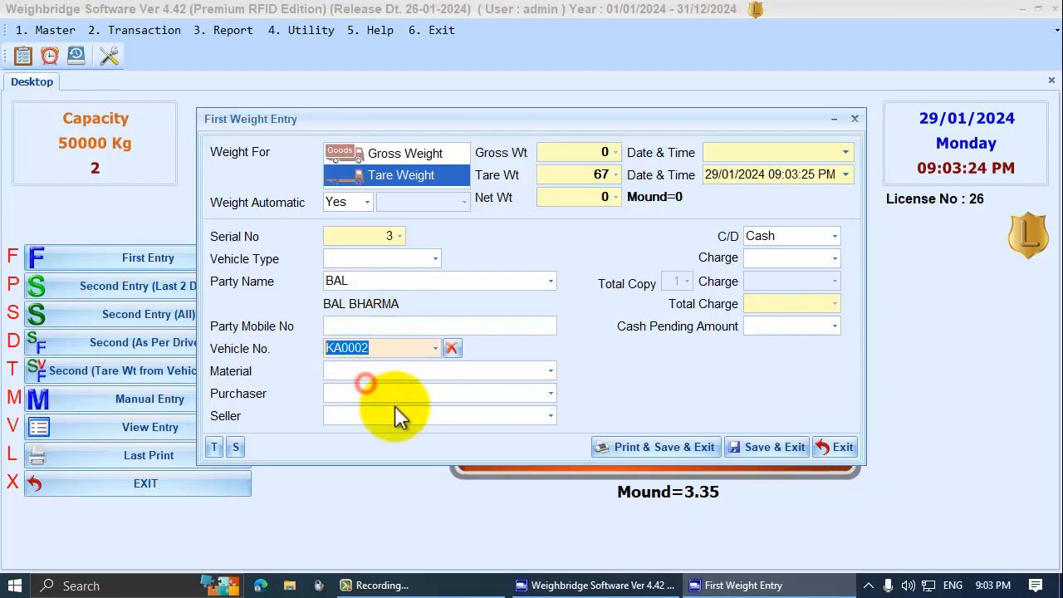
pyautogui.click(454, 347)
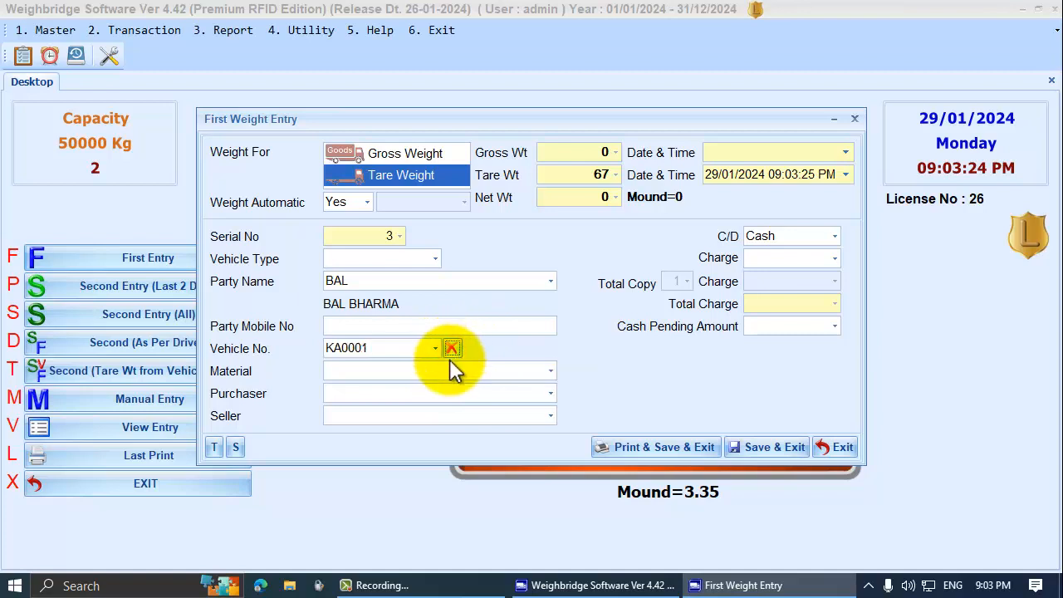
pyautogui.click(436, 350)
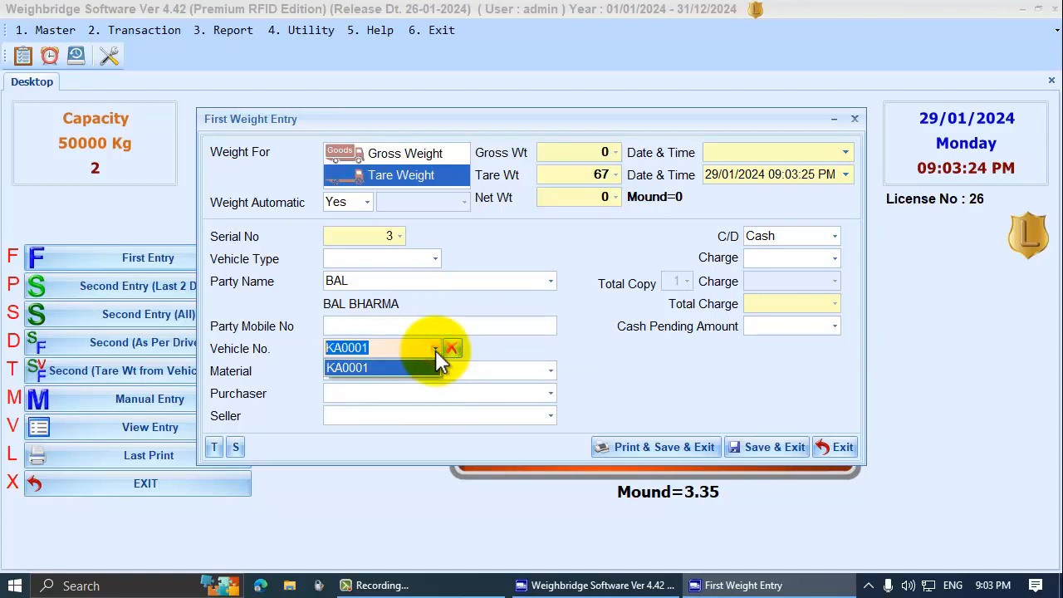
pyautogui.click(435, 350)
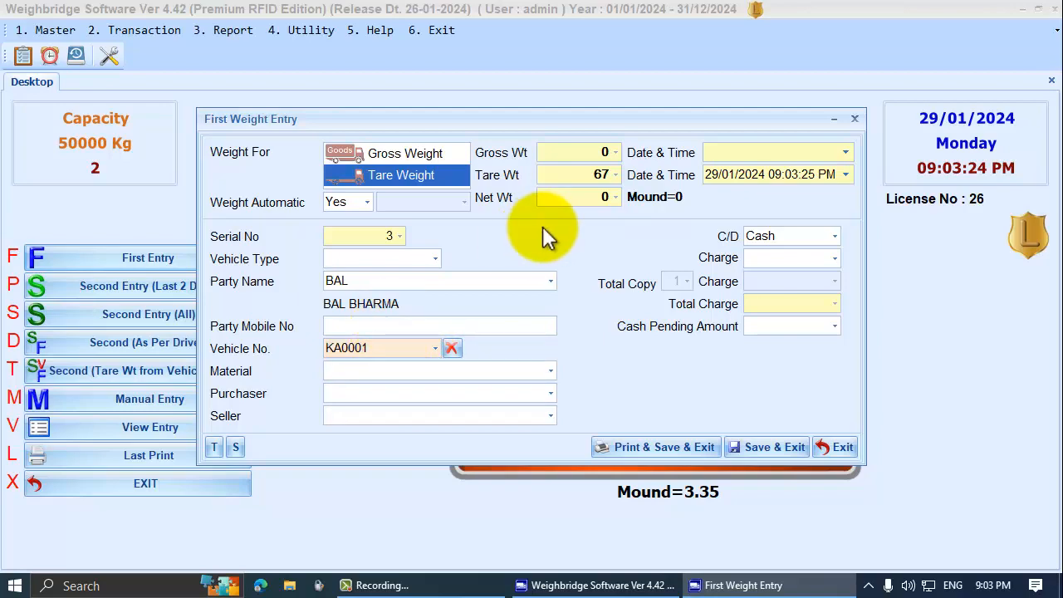
pyautogui.press('Escape')
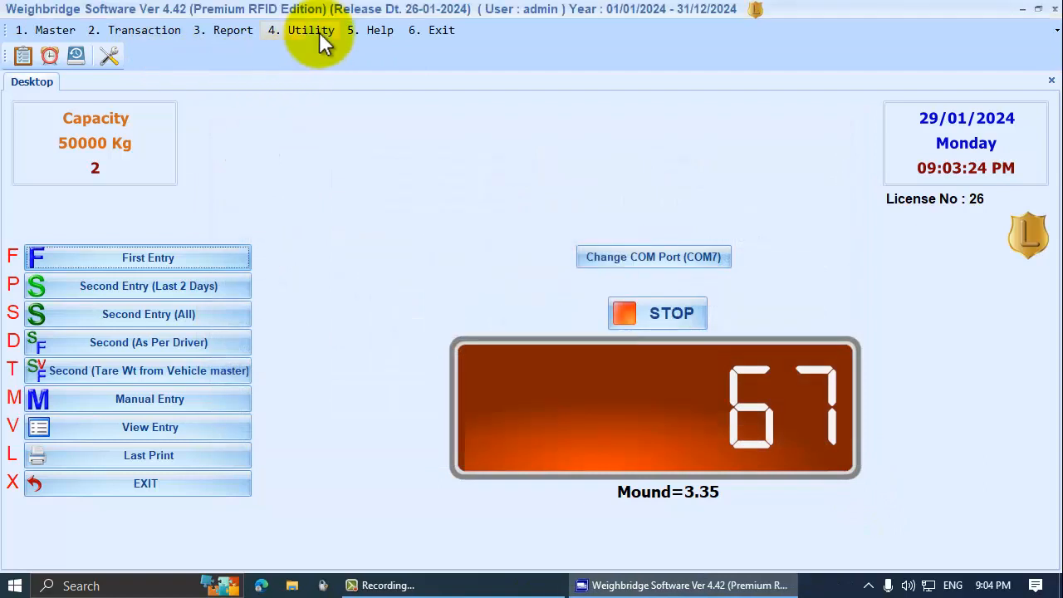
# In the software setup, set the vehicle number list type to Display Only Vehicle No of Vehicle No Master and save.
pyautogui.click(316, 33)
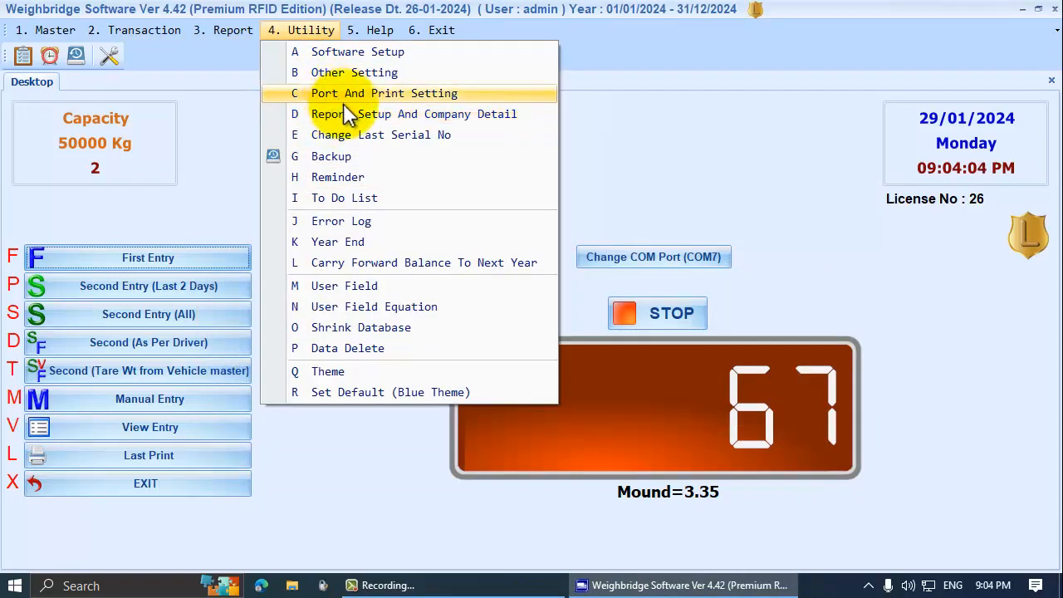
pyautogui.click(347, 52)
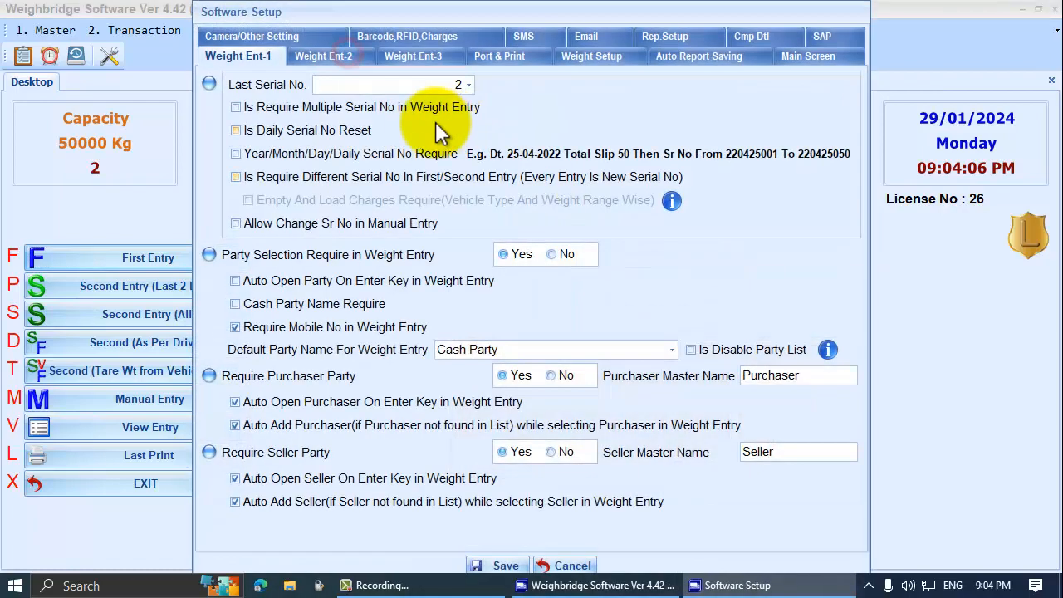
pyautogui.click(336, 55)
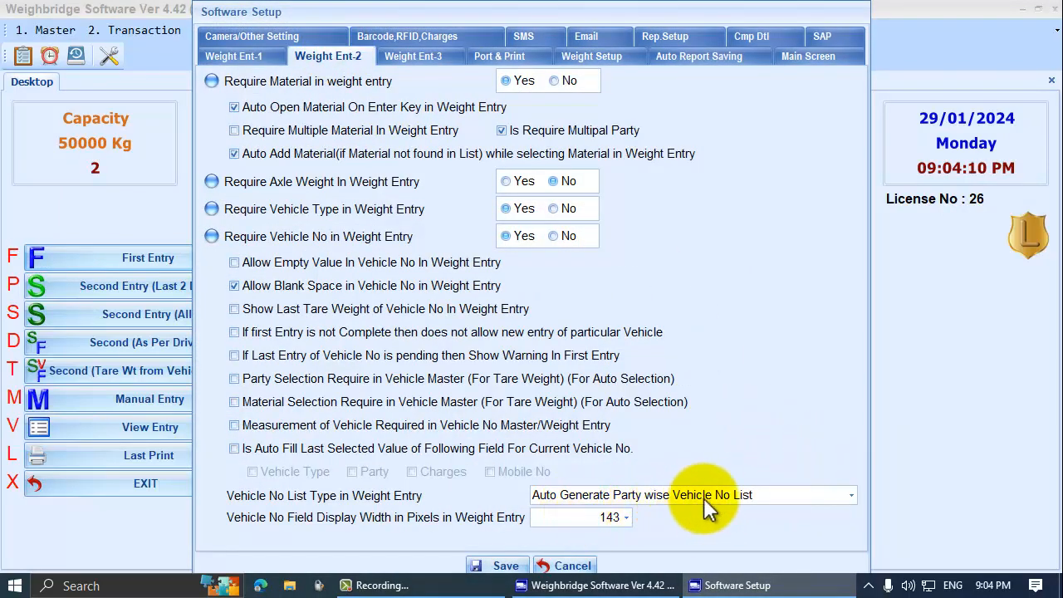
pyautogui.click(821, 494)
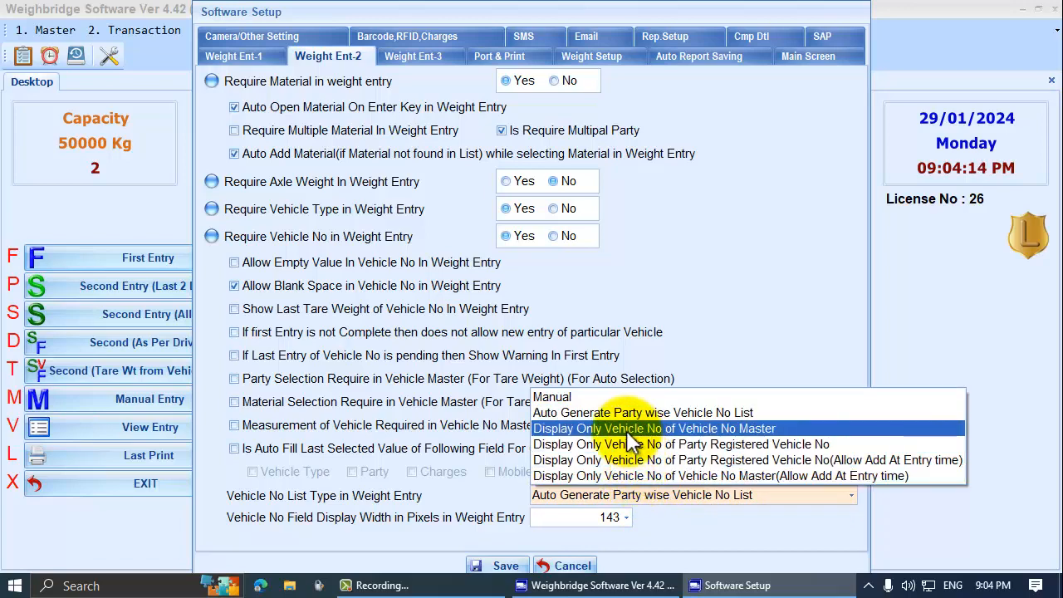
pyautogui.click(726, 434)
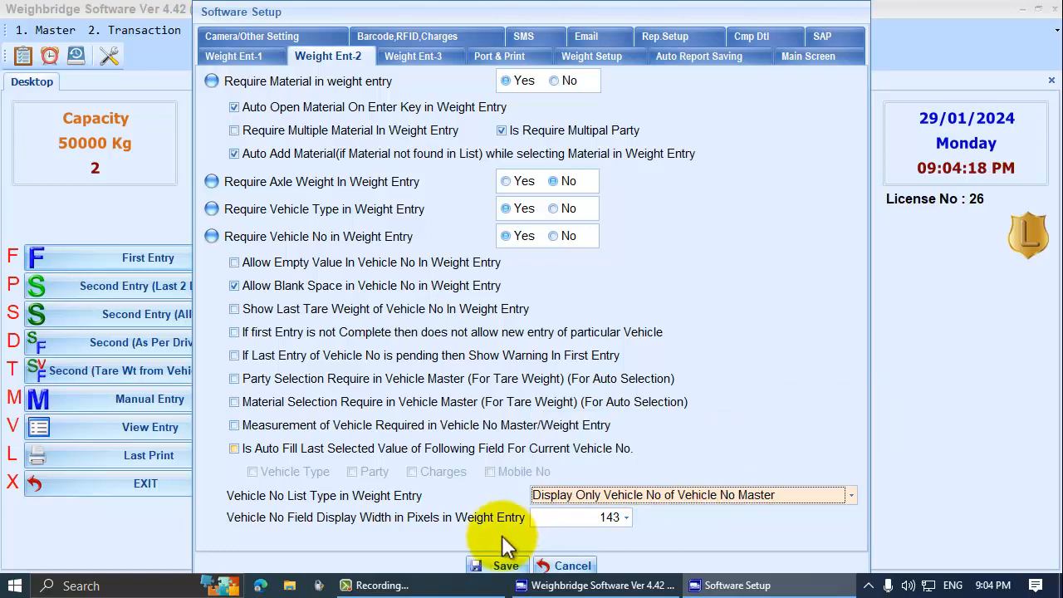
pyautogui.click(504, 567)
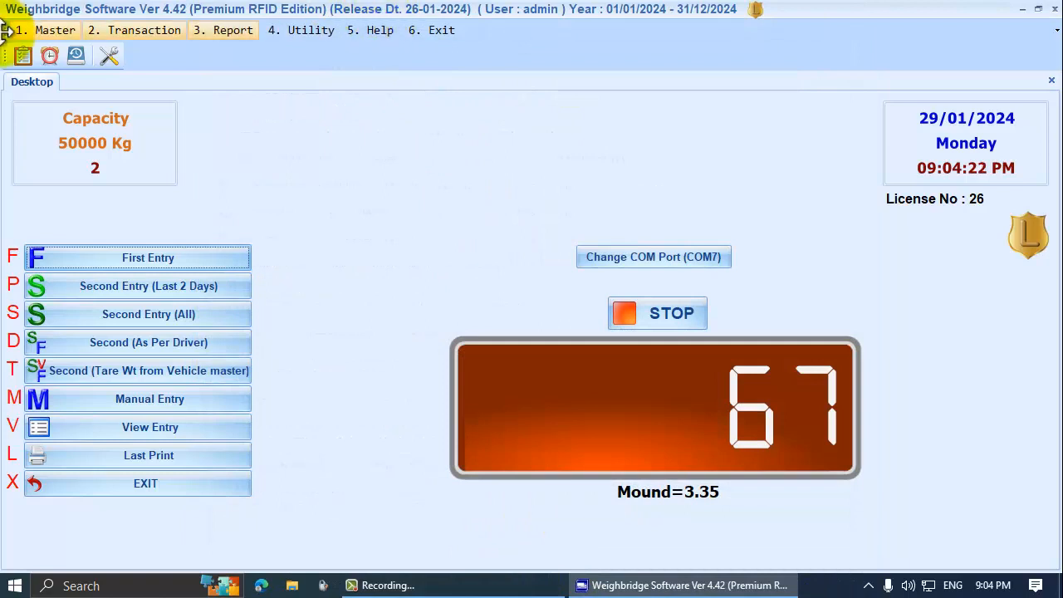
# Add vehicle number V0001 with transporter name na1 to the Vehicle No Master and save it.
pyautogui.click(39, 32)
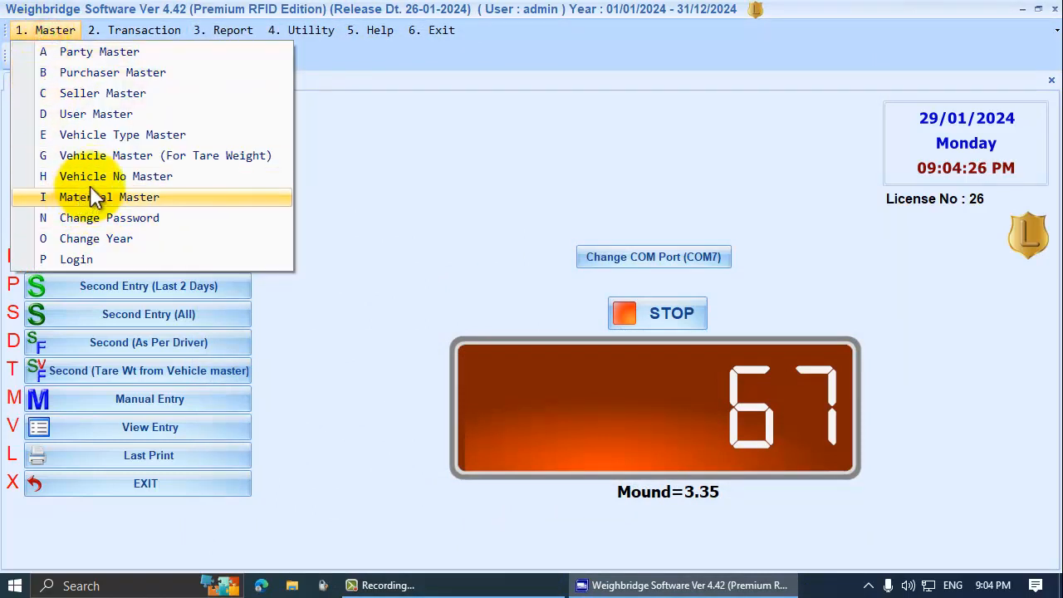
pyautogui.click(116, 176)
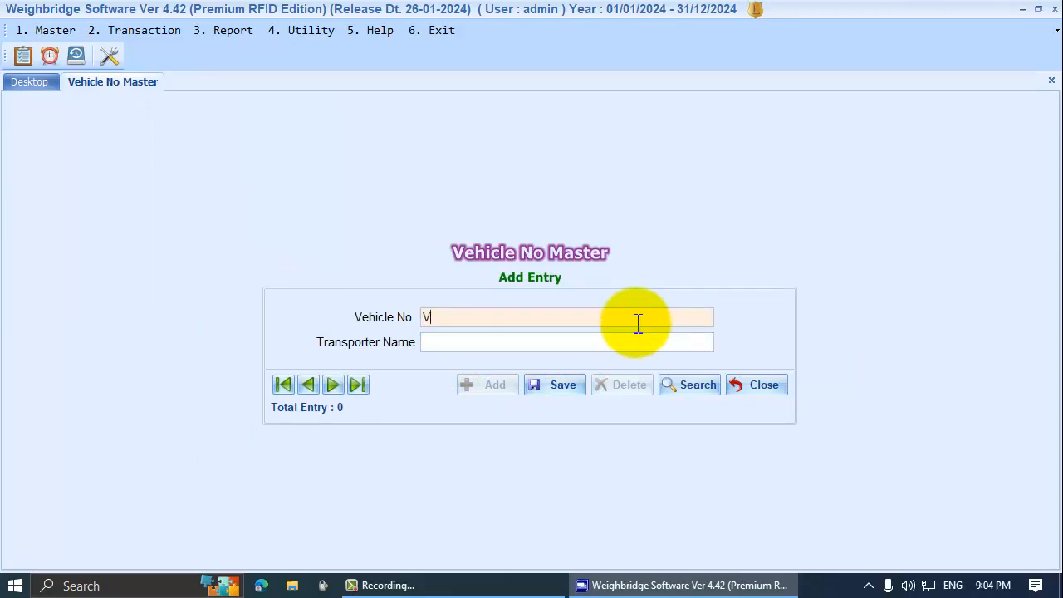
pyautogui.press('Tab')
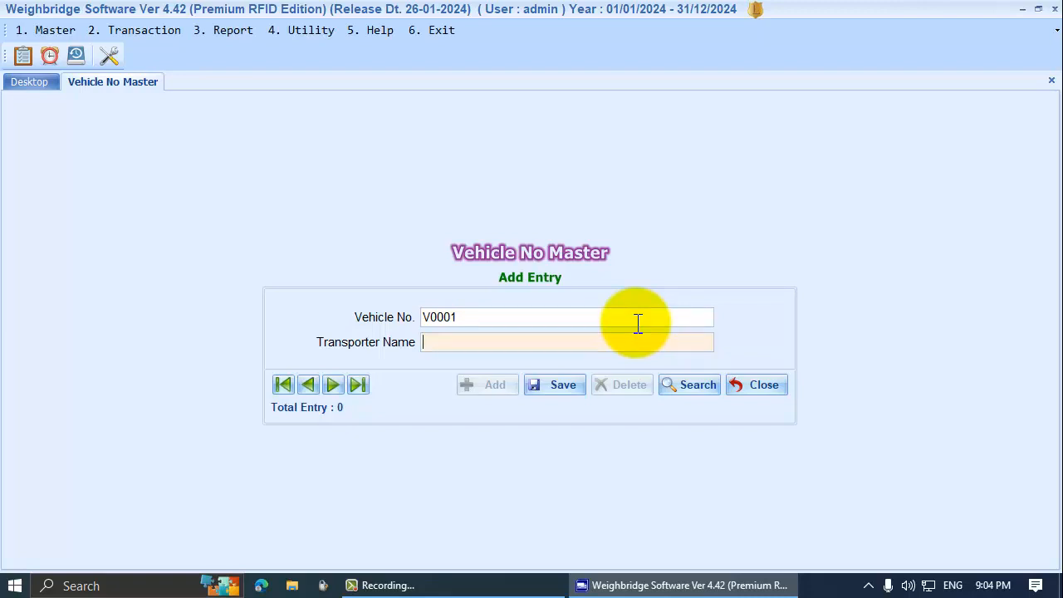
pyautogui.write('na1')
pyautogui.press('Tab')
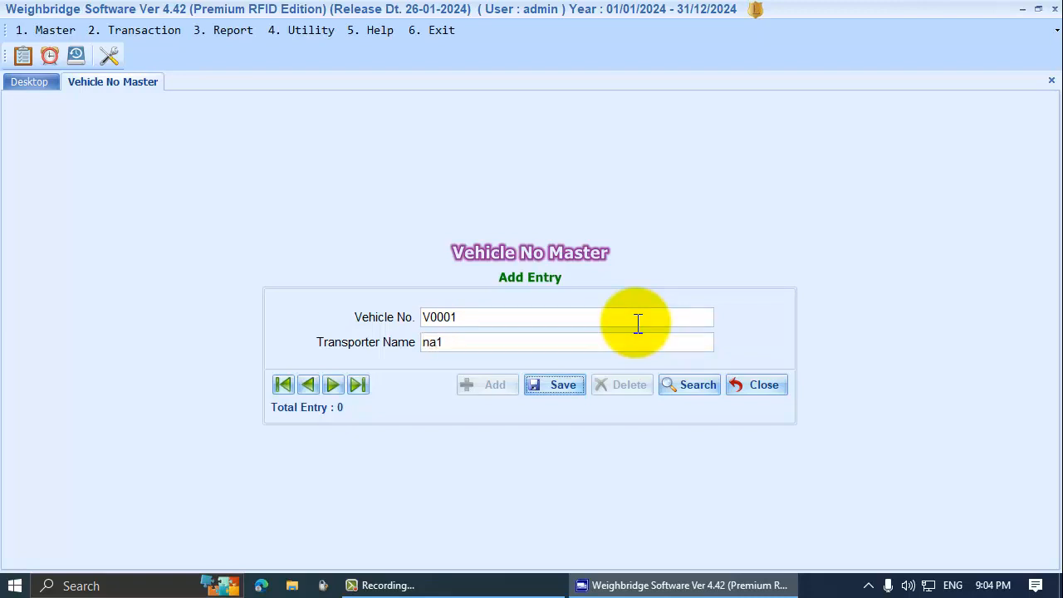
pyautogui.press('Return')
# Add vehicle number V0002 with a transporter name, save it, and close the Vehicle No Master.
pyautogui.write('V0002')
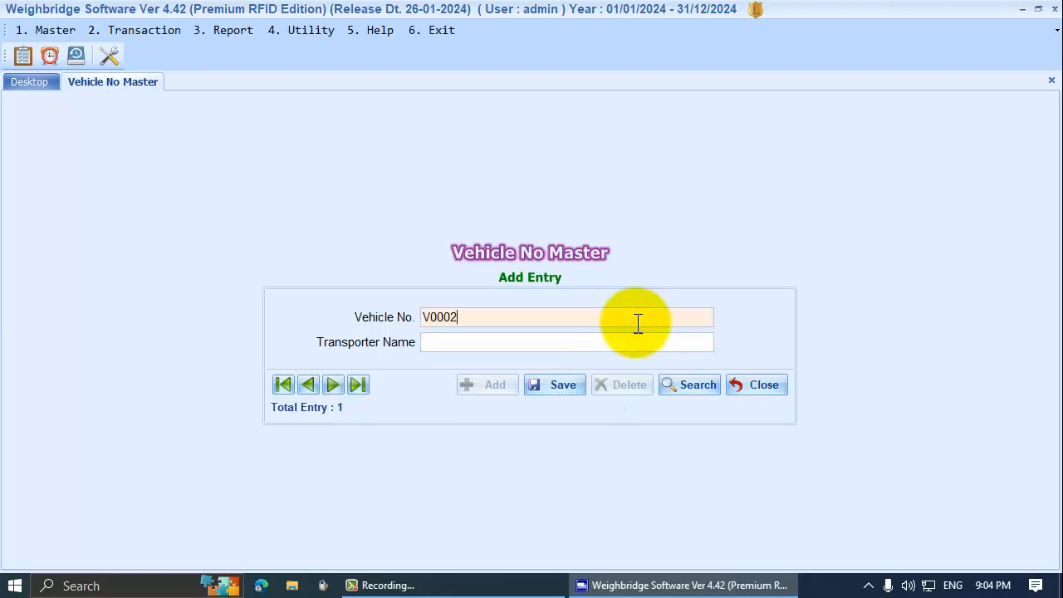
pyautogui.press('Tab')
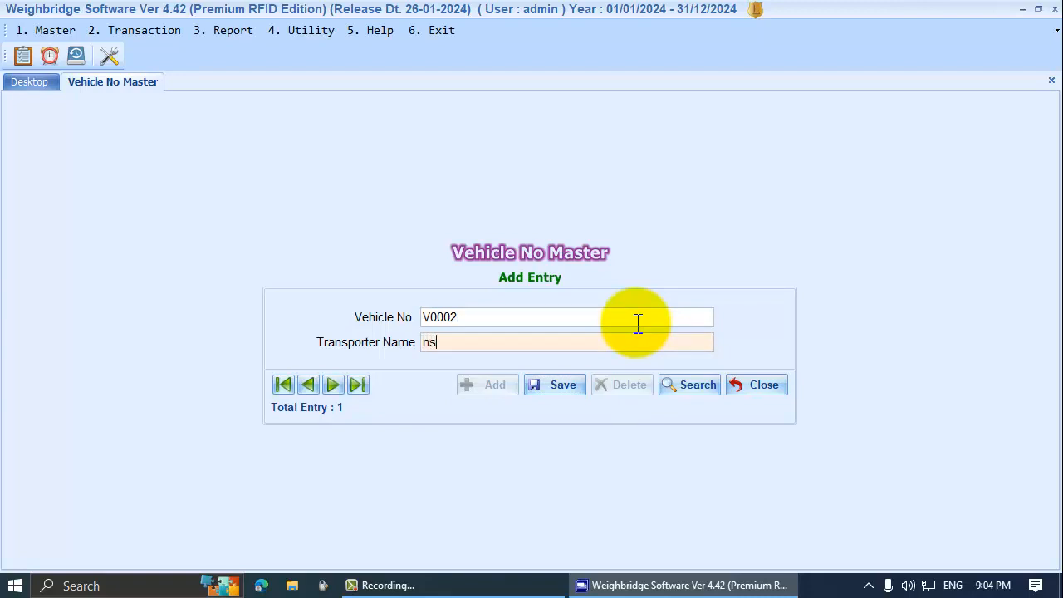
pyautogui.press('Tab')
pyautogui.press('Return')
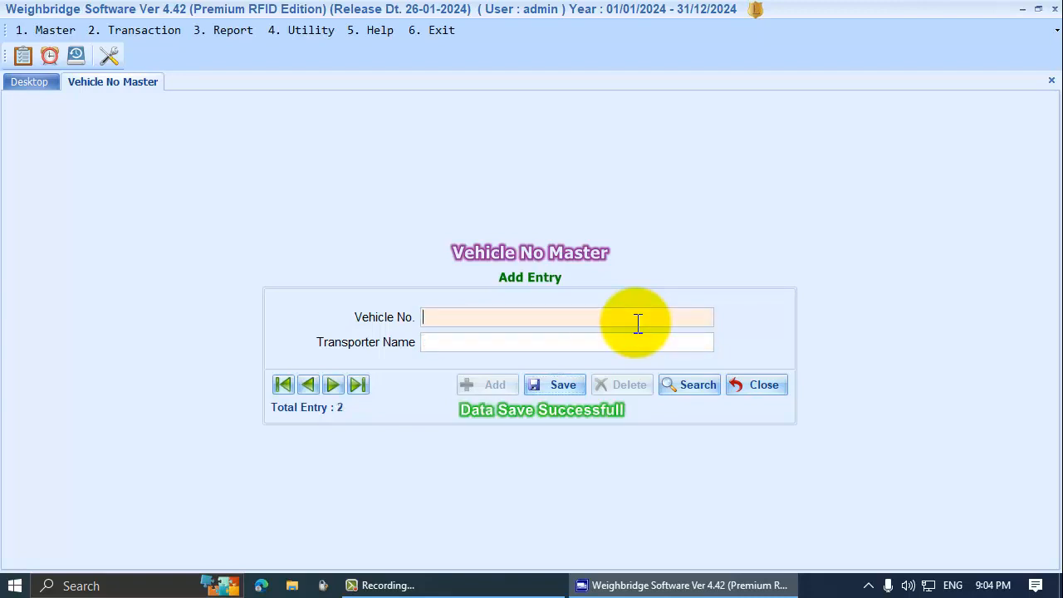
pyautogui.press('Escape')
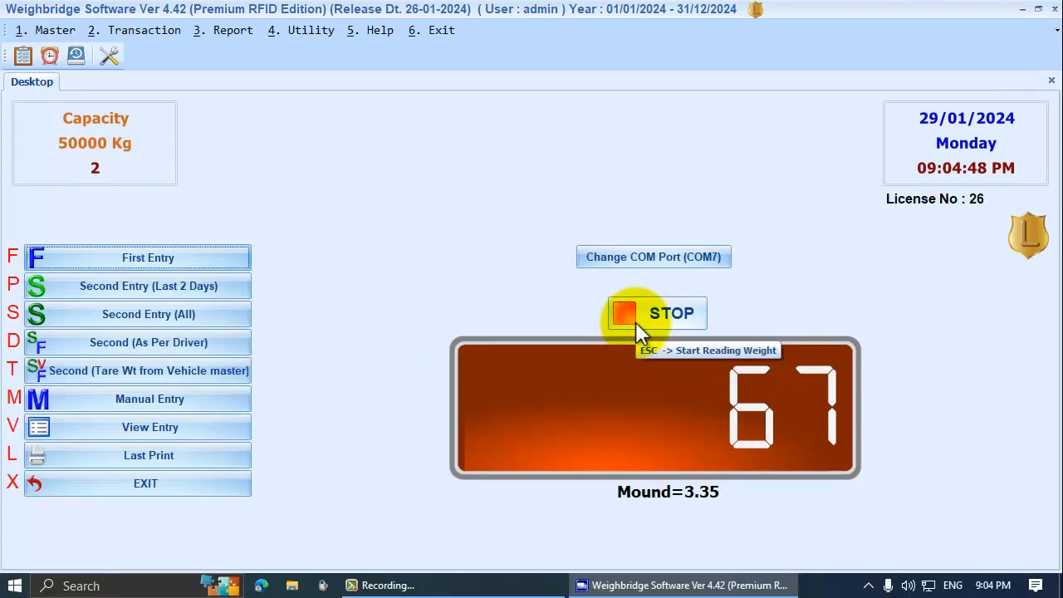
# Start a new first weight entry and check which vehicle numbers its list offers.
pyautogui.hotkey('alt', '2')
pyautogui.press('Escape')
pyautogui.click(208, 258)
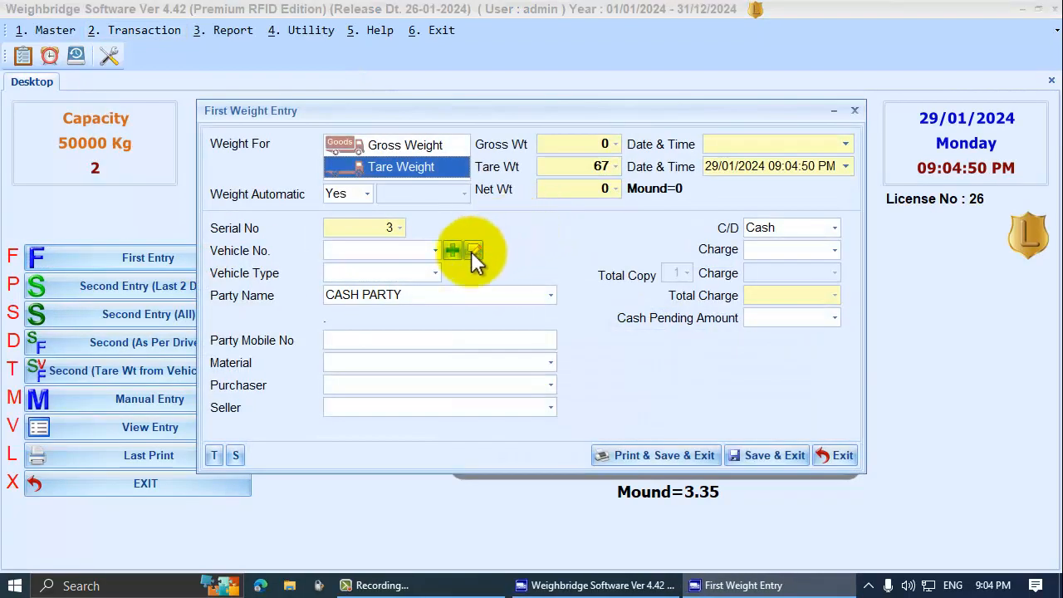
pyautogui.click(435, 252)
pyautogui.click(436, 252)
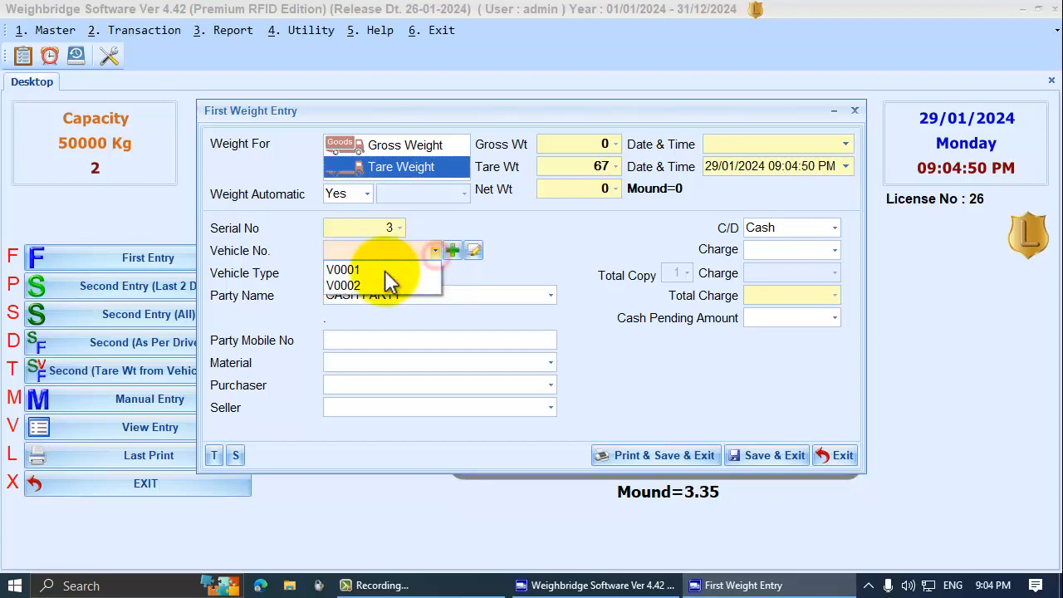
pyautogui.click(363, 247)
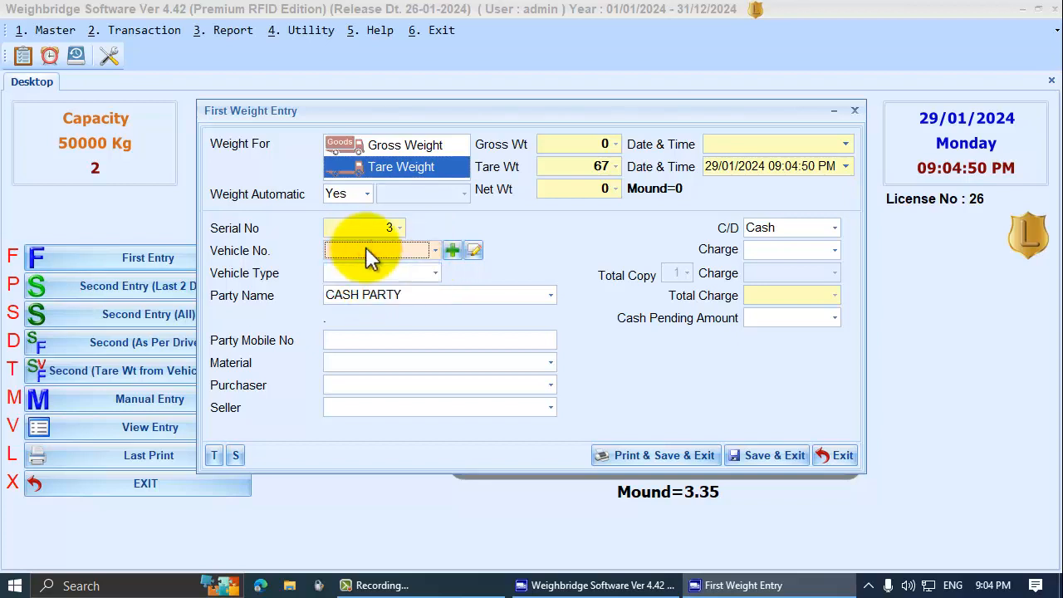
pyautogui.click(366, 249)
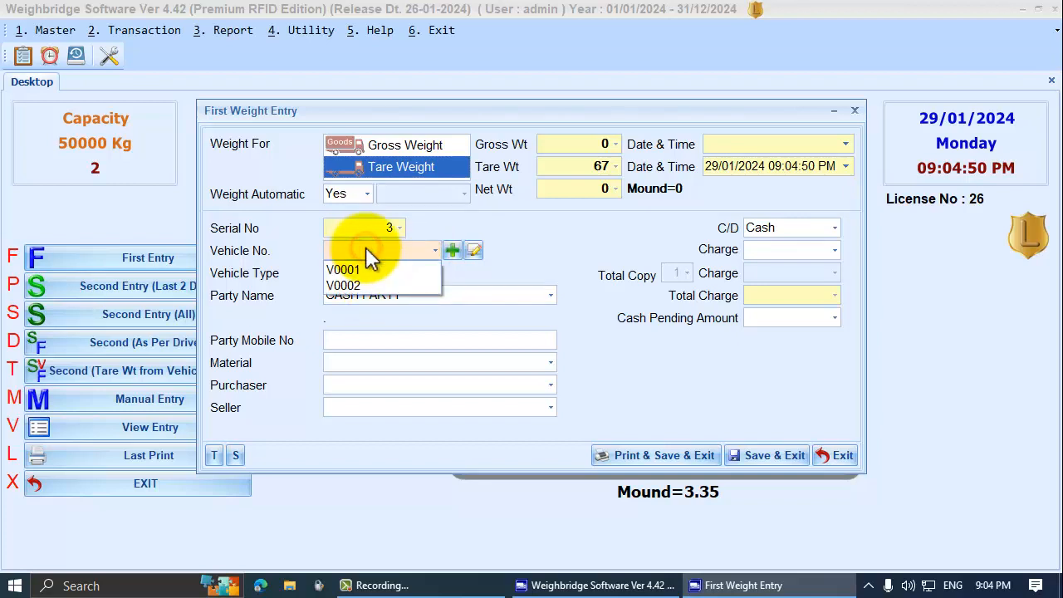
pyautogui.click(376, 247)
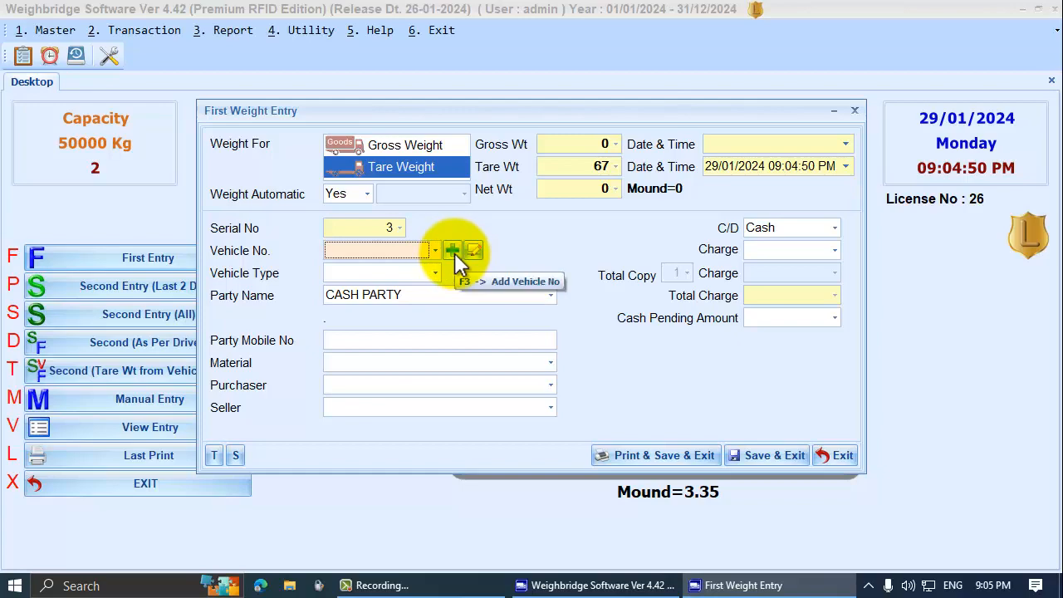
# From the weight entry, add vehicle number JA111 with transporter name na3 to the Vehicle No Master.
pyautogui.click(454, 252)
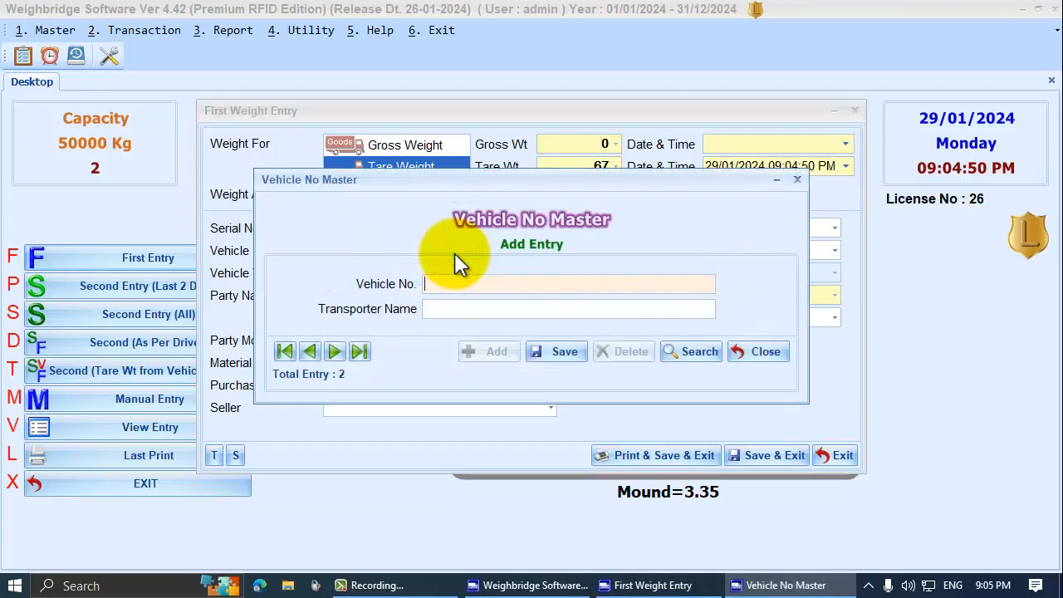
pyautogui.write('JA111')
pyautogui.press('Tab')
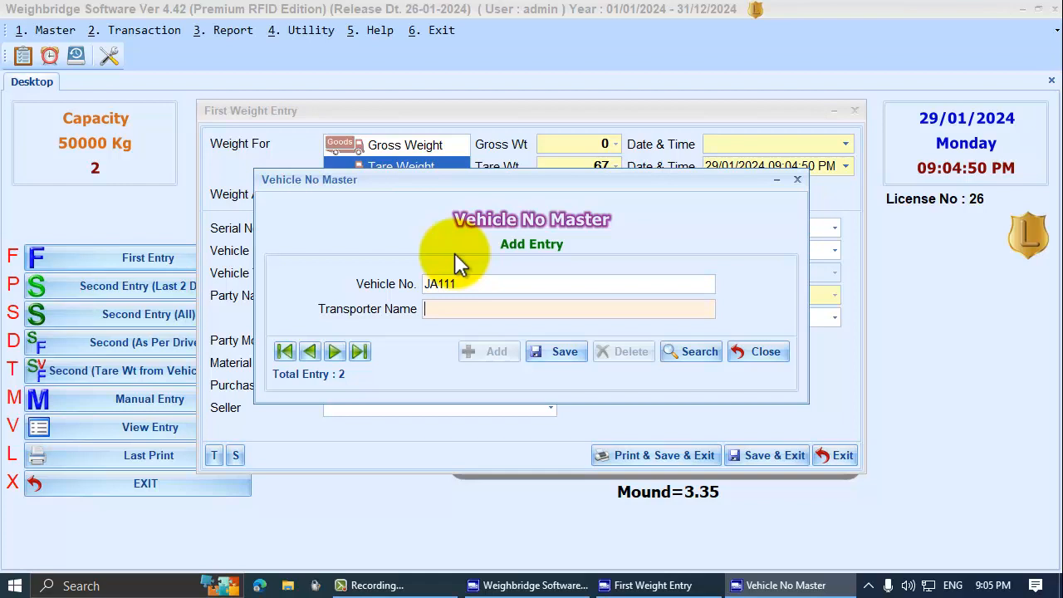
pyautogui.write('na3')
pyautogui.press('Return')
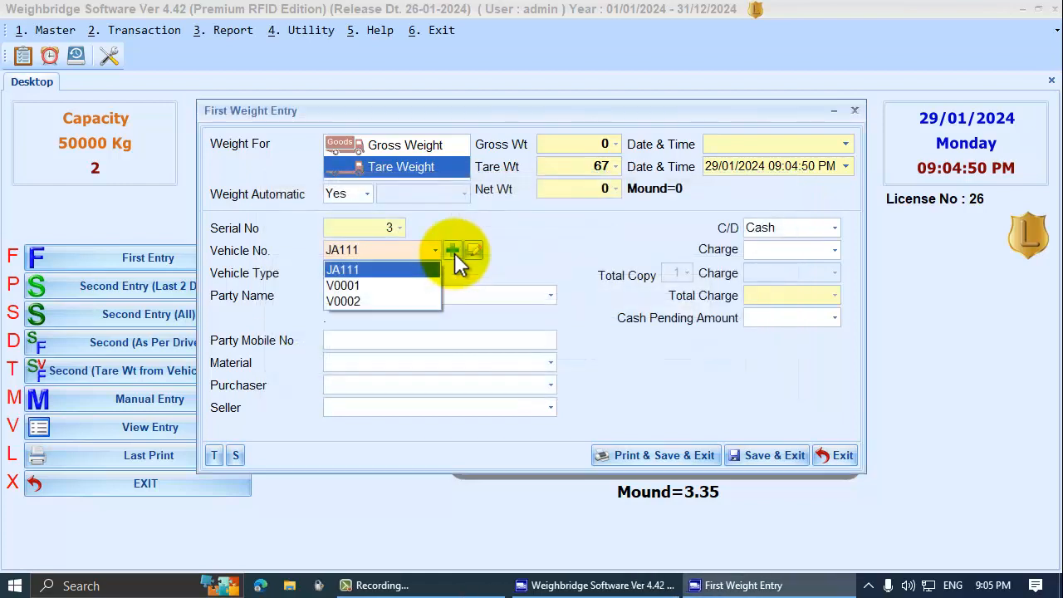
# Look through the vehicle number list, choose JA111 for the entry, and proceed to the vehicle type.
pyautogui.press('Down')
pyautogui.press('Down')
pyautogui.press('Up')
pyautogui.press('Up')
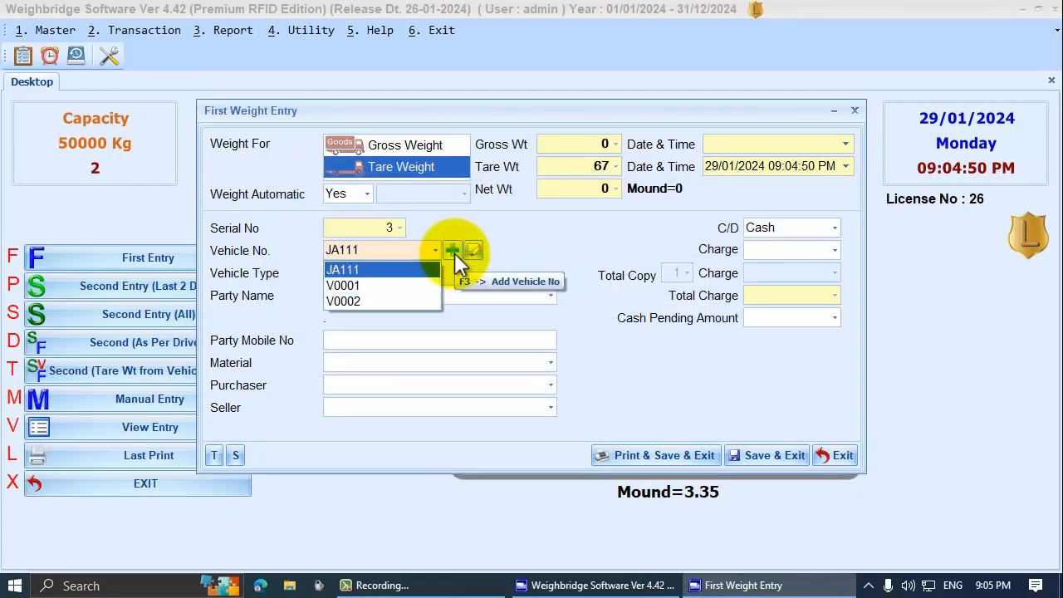
pyautogui.press('Down')
pyautogui.press('Down')
pyautogui.press('Up')
pyautogui.press('Up')
pyautogui.press('Return')
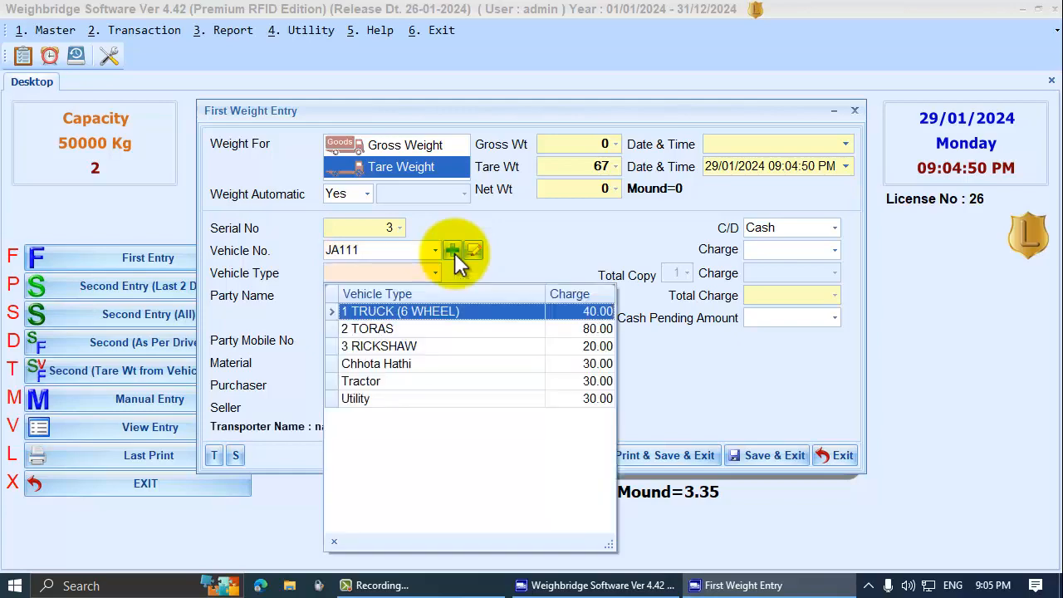
# Set the entry's vehicle type to 1 TRUCK (6 WHEEL) and return to the JA111 vehicle number for editing.
pyautogui.press('Return')
pyautogui.click(374, 266)
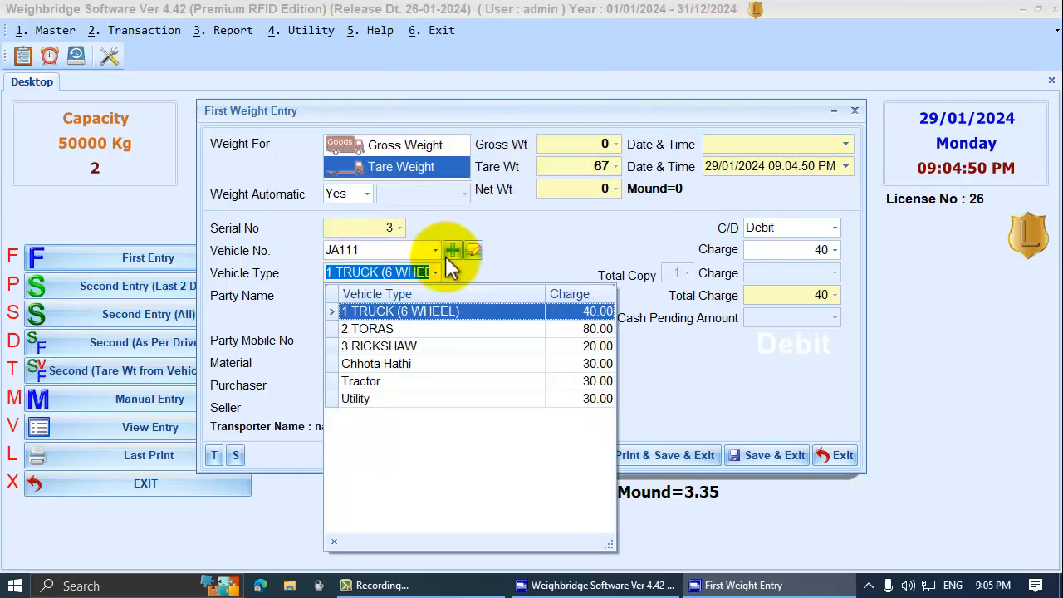
pyautogui.click(437, 252)
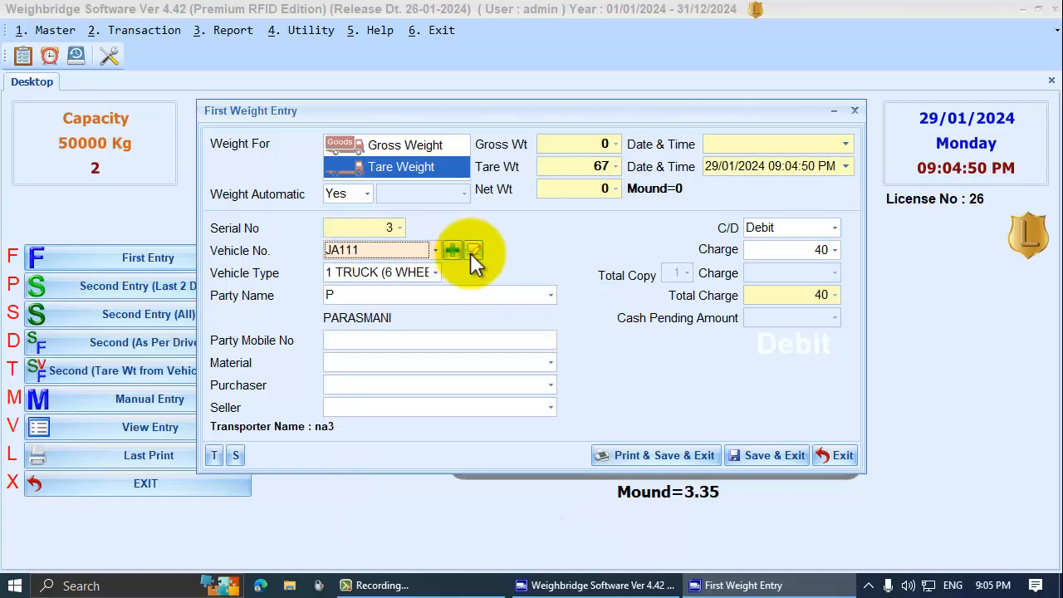
pyautogui.click(471, 253)
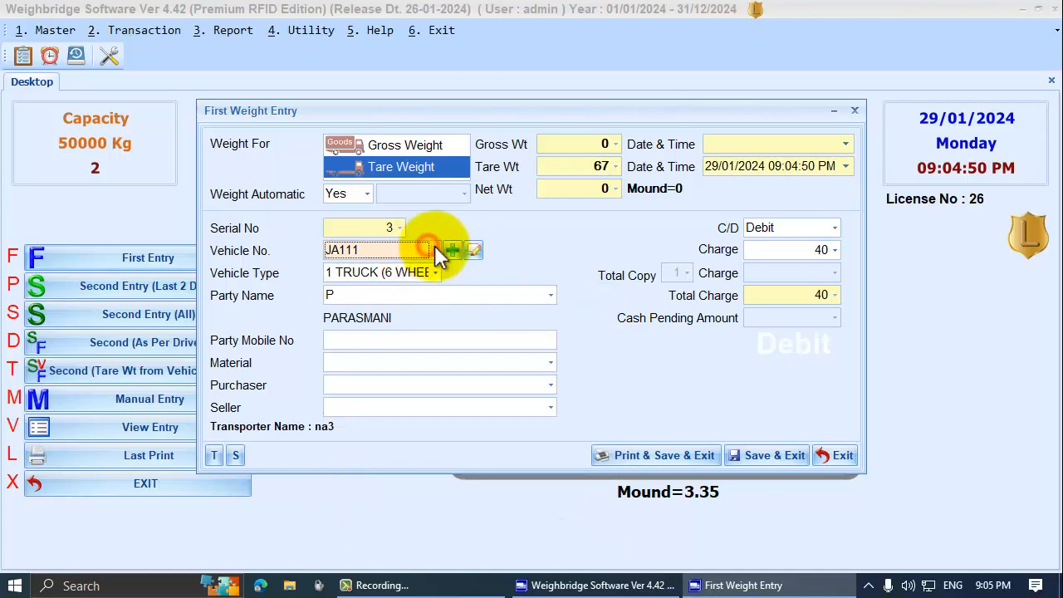
# Choose vehicle V0001, view its editable record in the Vehicle No Master, and exit the first weight entry without saving.
pyautogui.click(435, 250)
pyautogui.click(358, 287)
pyautogui.click(474, 250)
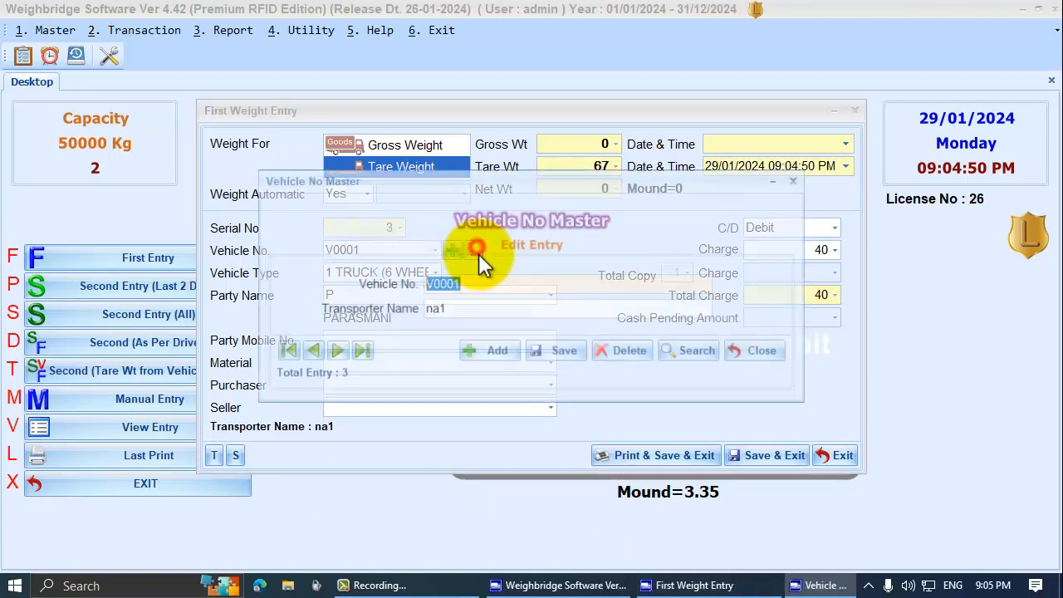
pyautogui.click(770, 356)
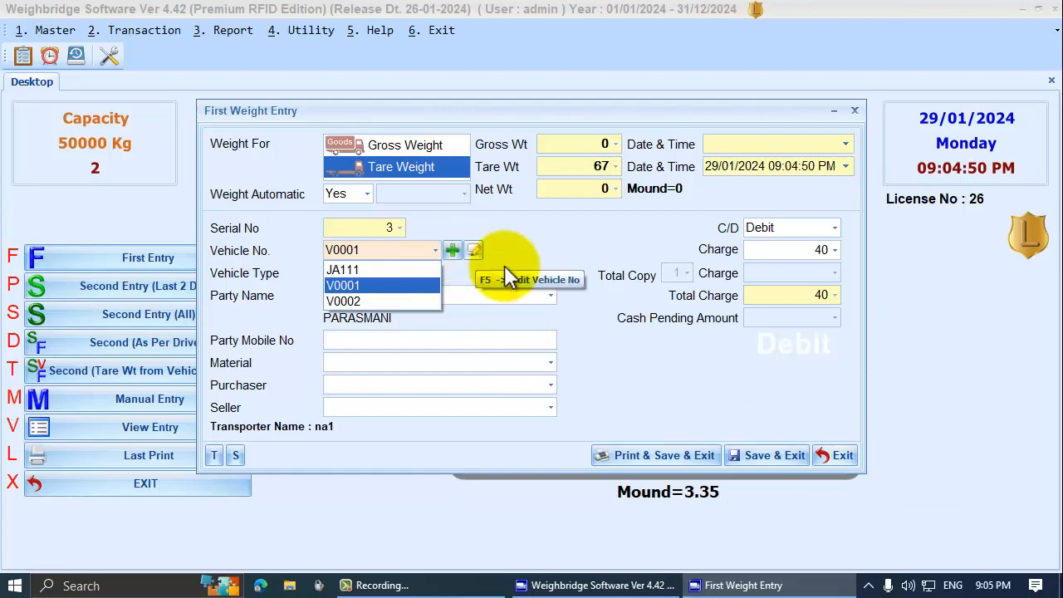
pyautogui.click(832, 455)
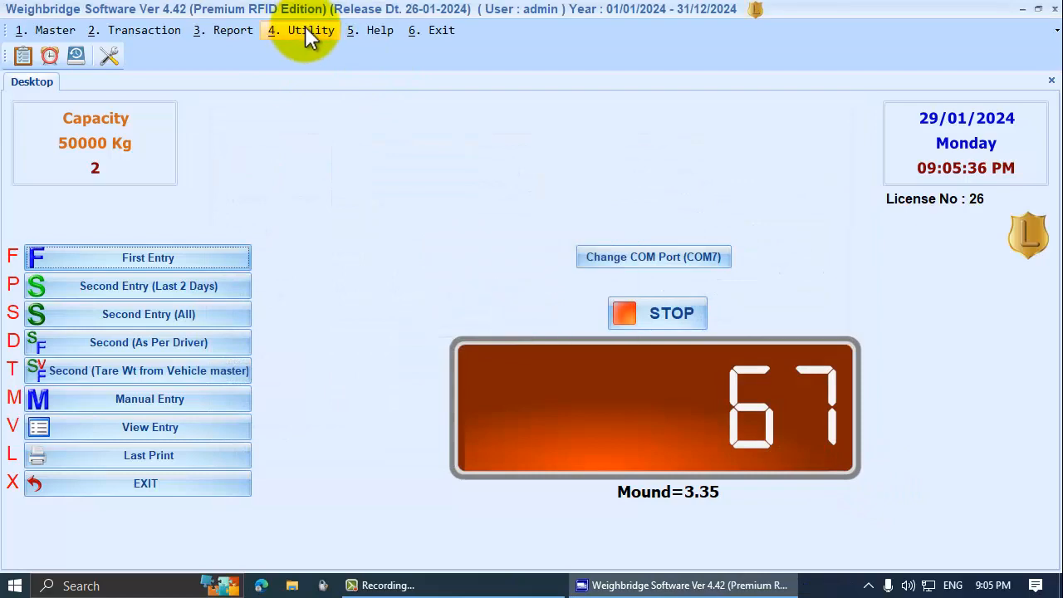
# Set the Vehicle No List Type in Weight Entry to Display Only Vehicle No of Party Registered Vehicle No and save the software setup.
pyautogui.click(303, 30)
pyautogui.click(303, 55)
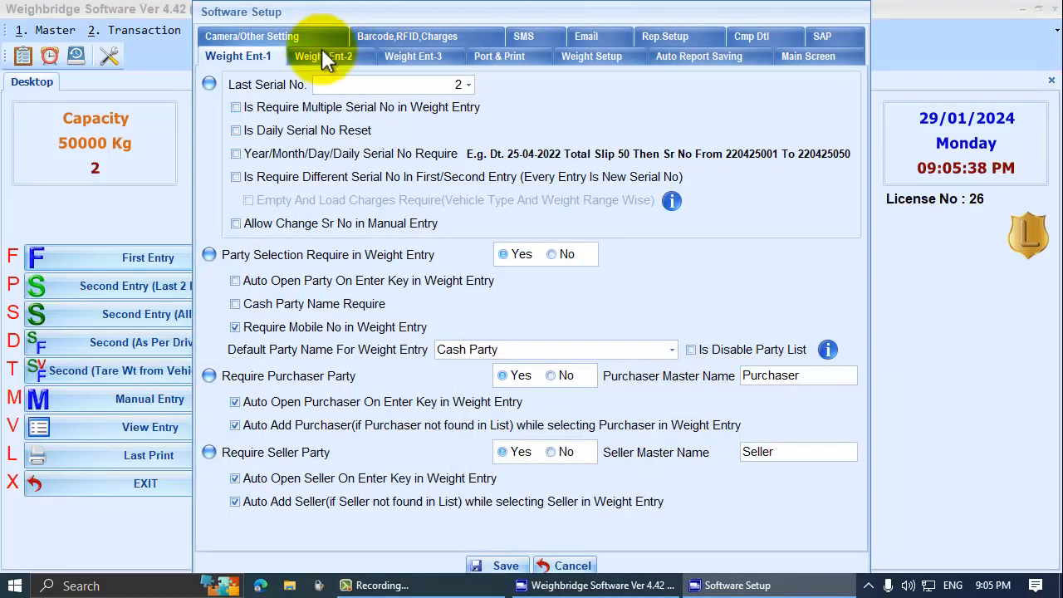
pyautogui.click(325, 58)
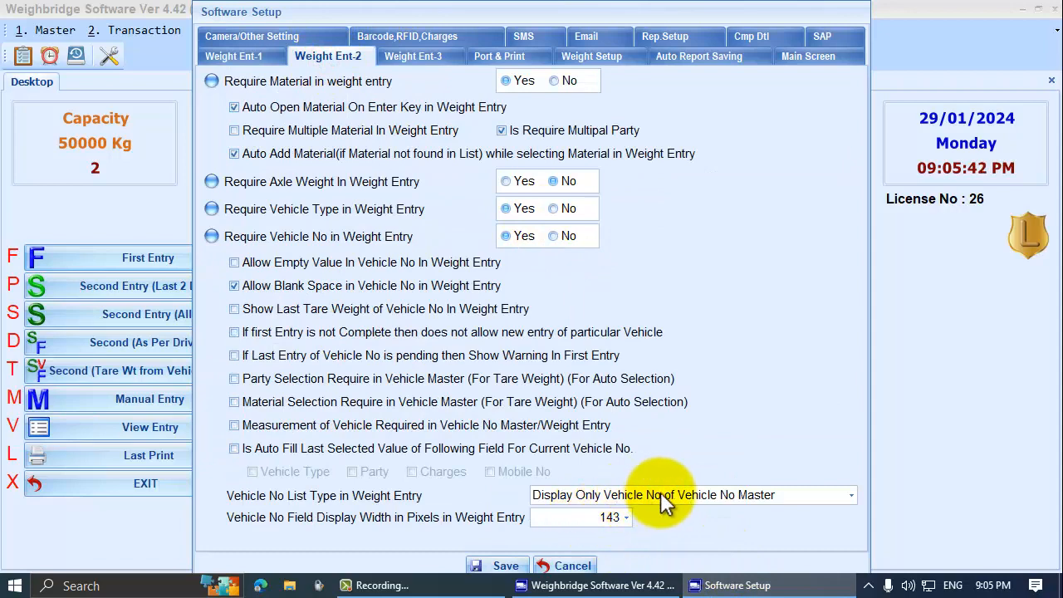
pyautogui.click(696, 498)
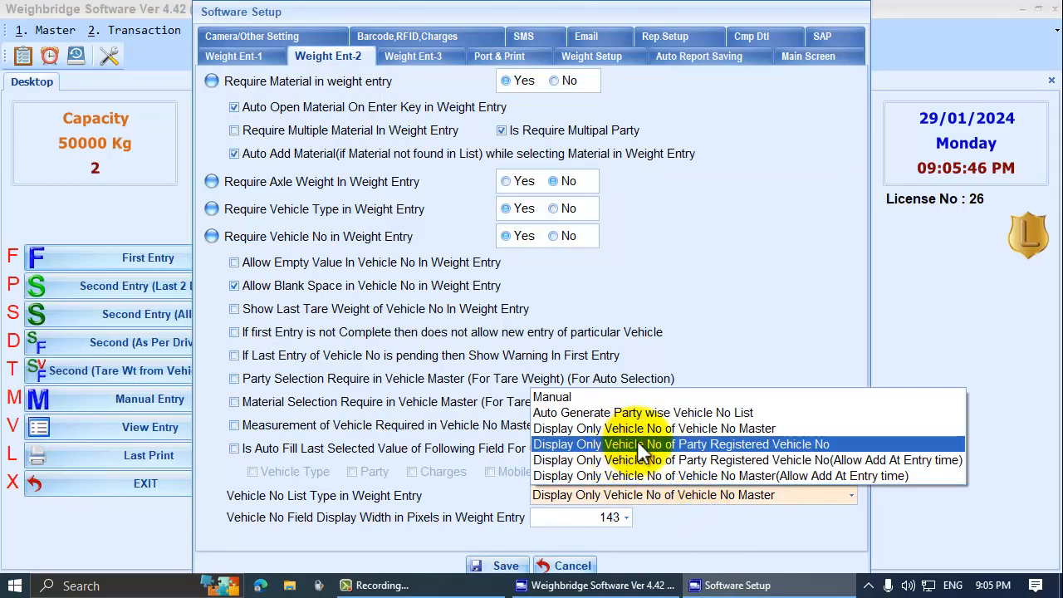
pyautogui.click(752, 448)
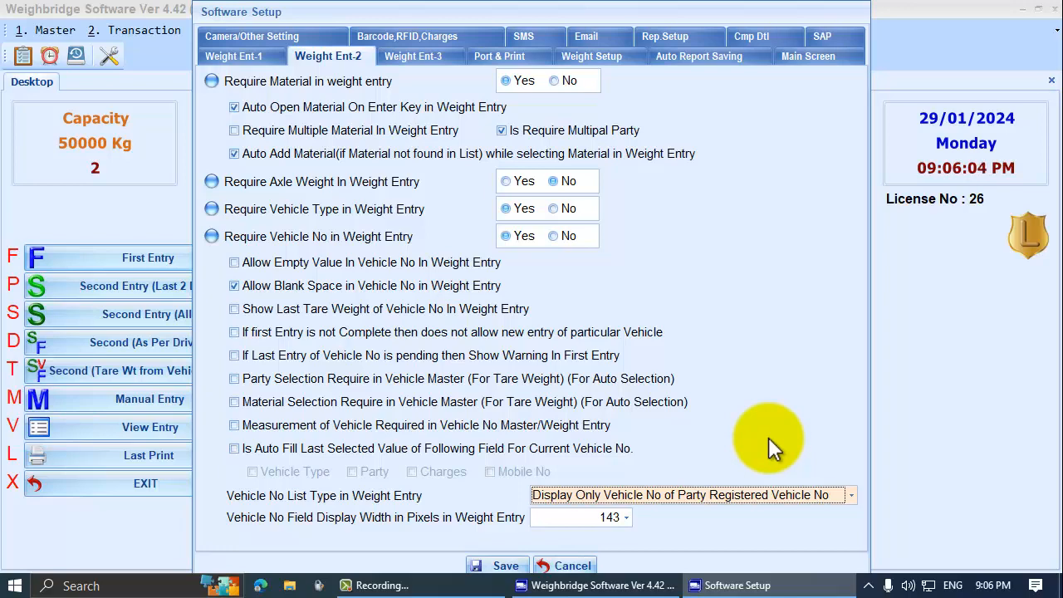
pyautogui.click(753, 495)
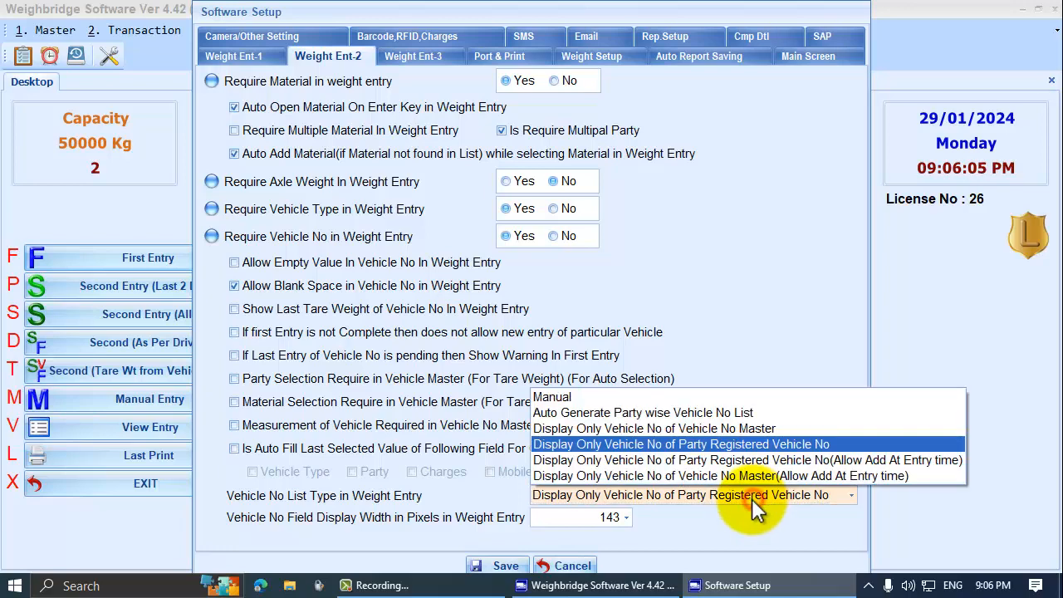
pyautogui.click(769, 446)
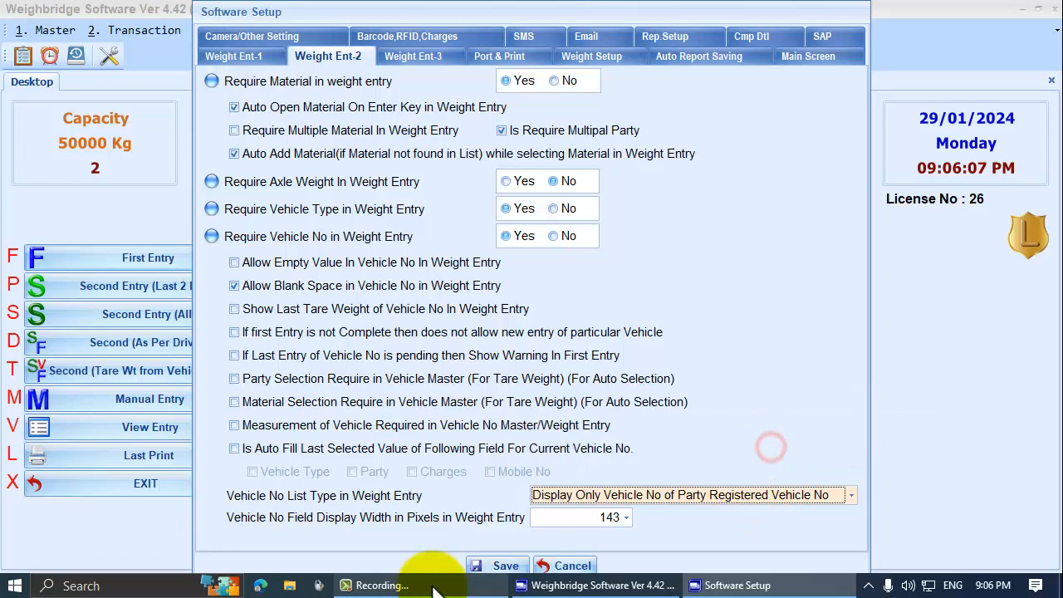
pyautogui.click(501, 570)
# Search the Party Master for the party BALAJI ENTERPRIZSE and open its record for editing.
pyautogui.click(51, 30)
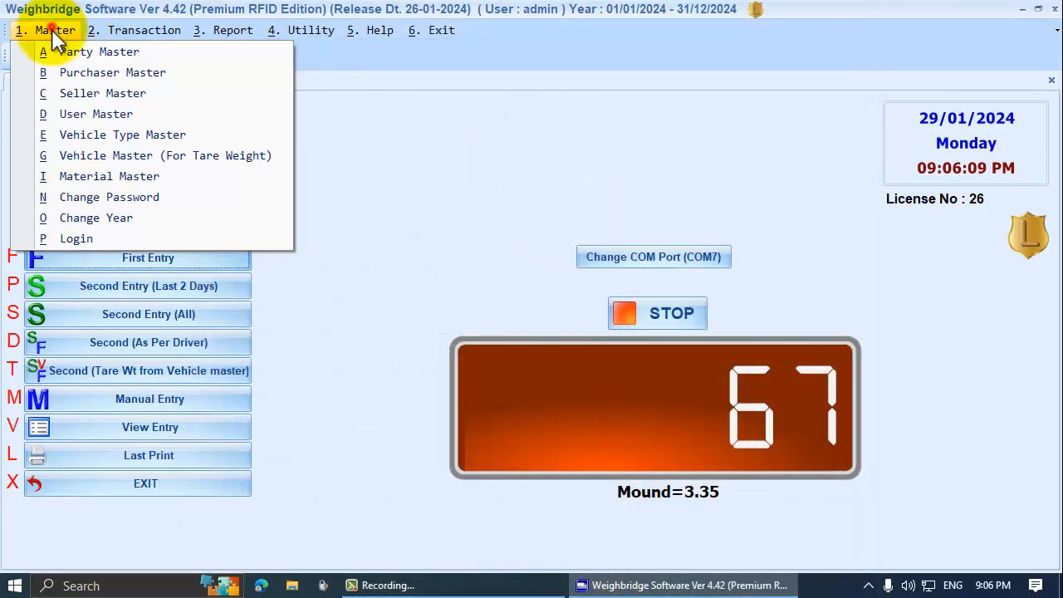
pyautogui.click(108, 52)
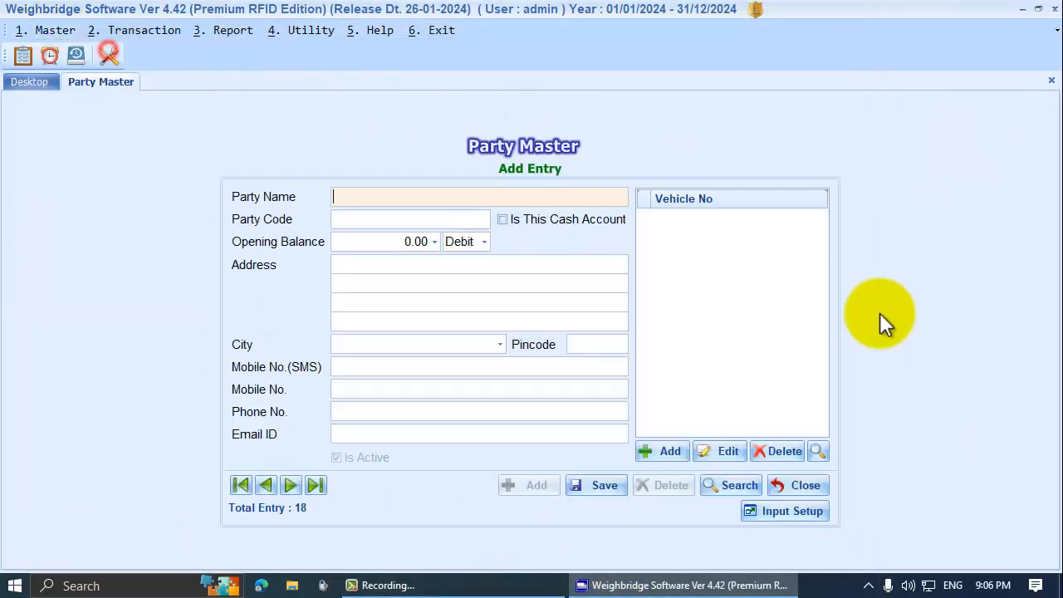
pyautogui.click(266, 486)
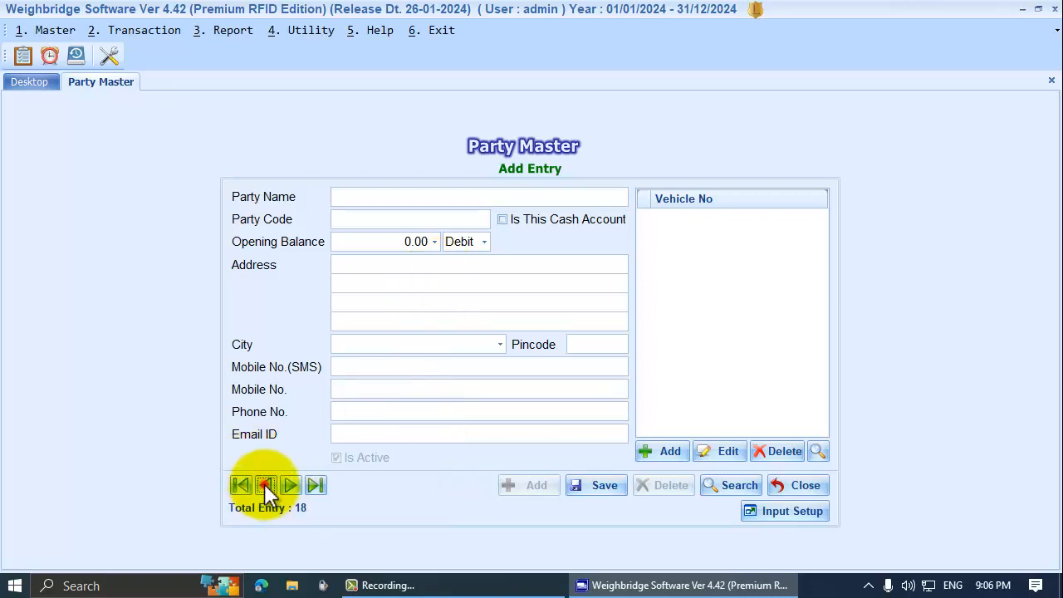
pyautogui.click(435, 200)
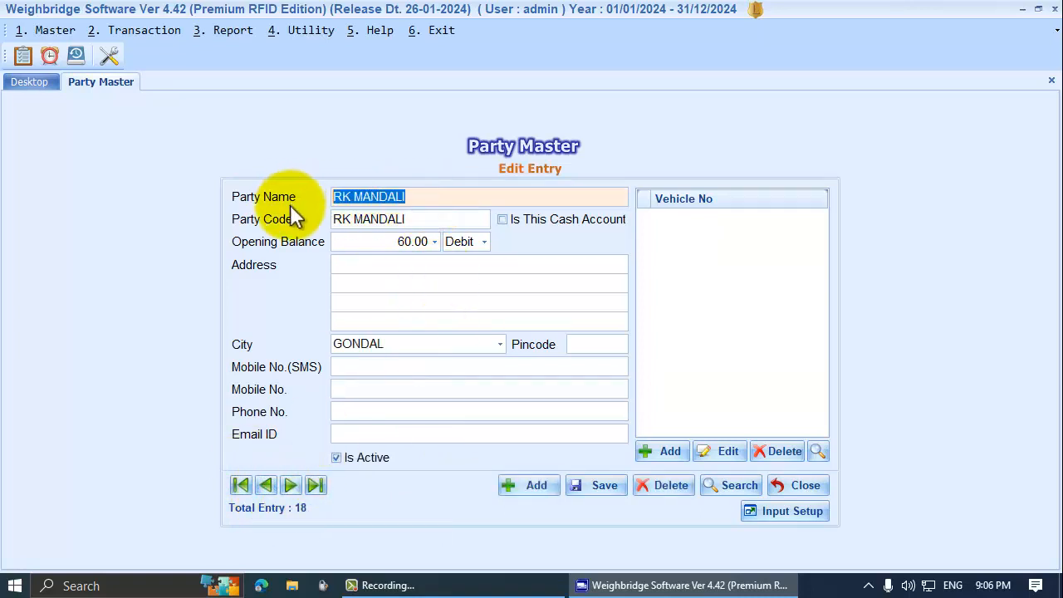
pyautogui.click(731, 486)
pyautogui.press('Down')
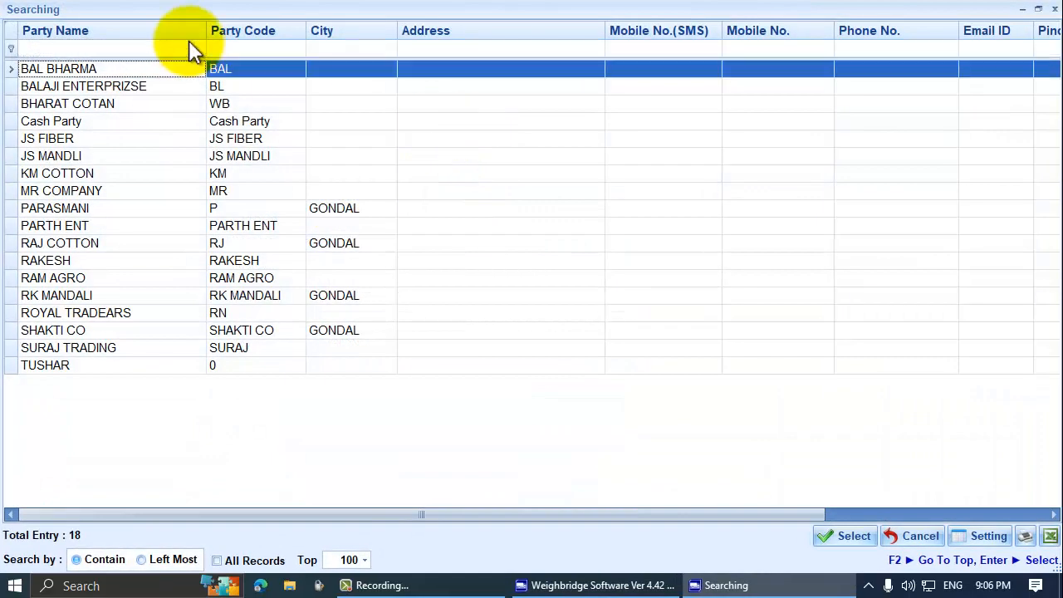
pyautogui.press('Down')
pyautogui.press('Down')
pyautogui.press('Up')
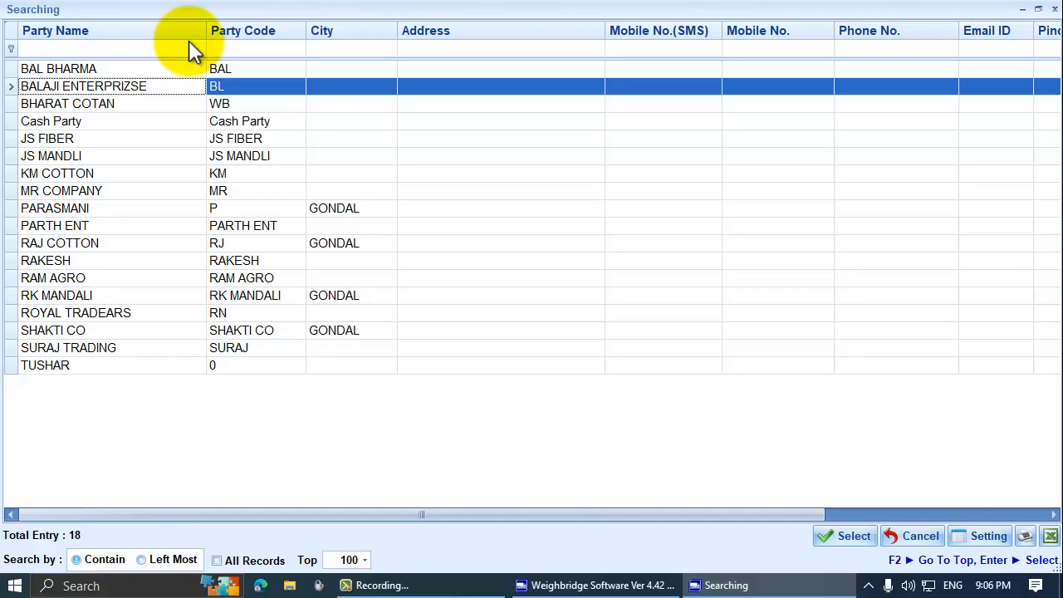
pyautogui.press('Return')
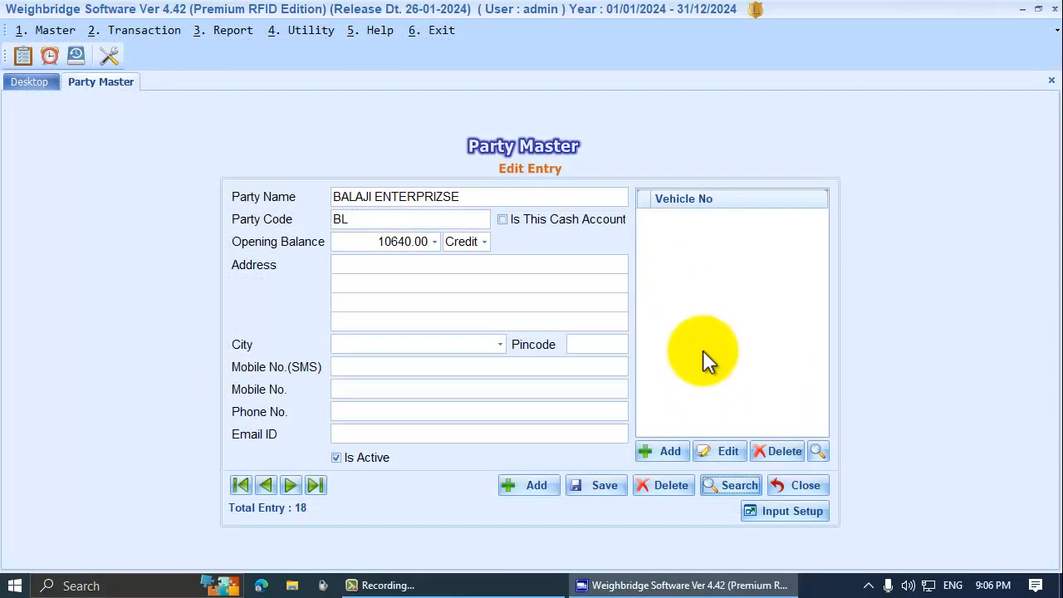
# Start registering vehicle KA1011 for the party, with type 1 TRUCK (6 WHEEL) and a new manufacturer muf.
pyautogui.click(675, 455)
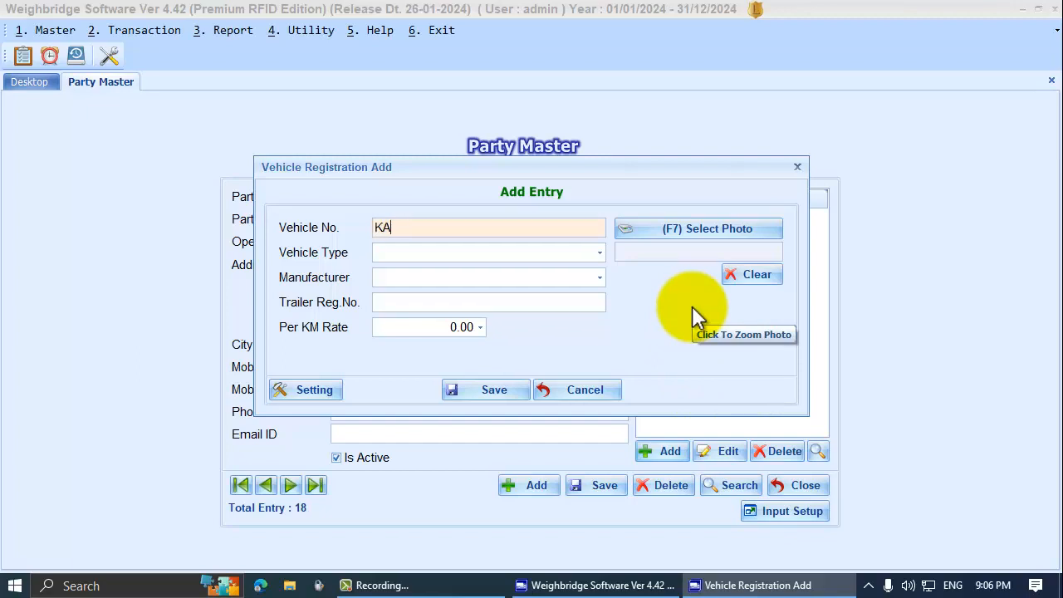
pyautogui.write('1011')
pyautogui.press('Return')
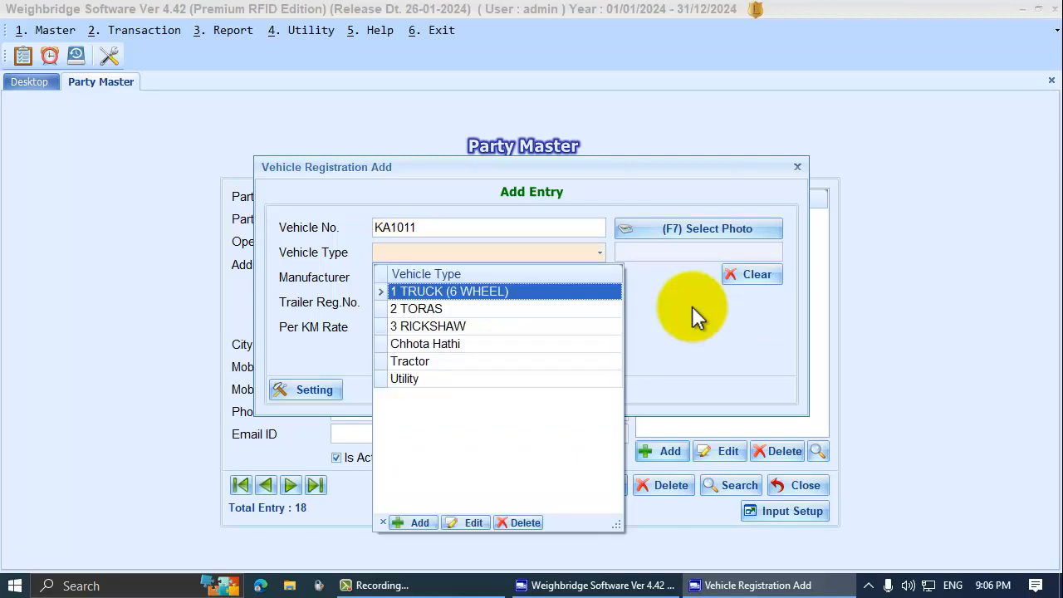
pyautogui.press('Return')
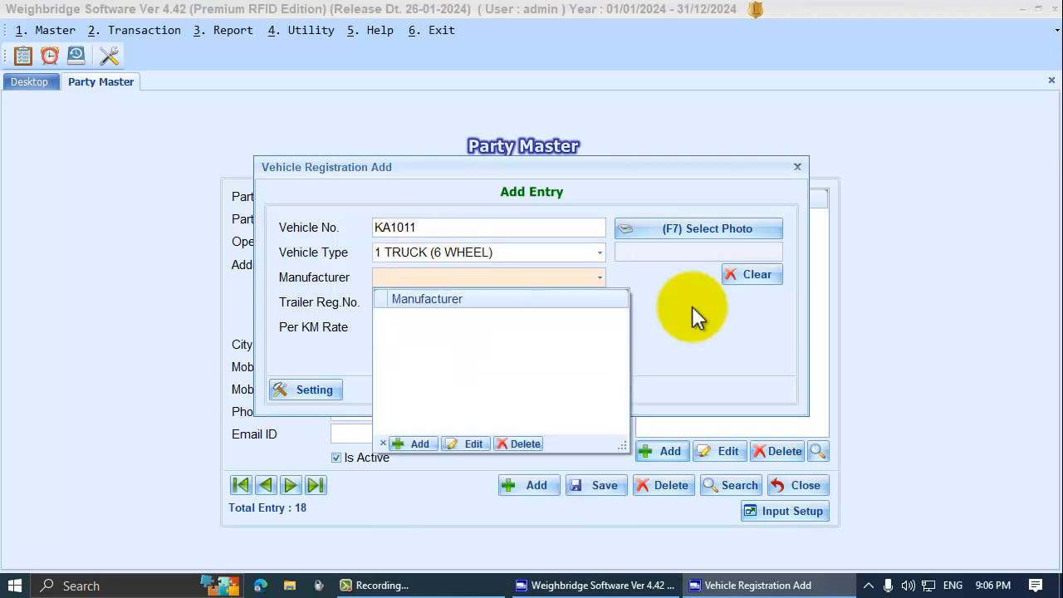
pyautogui.press('Insert')
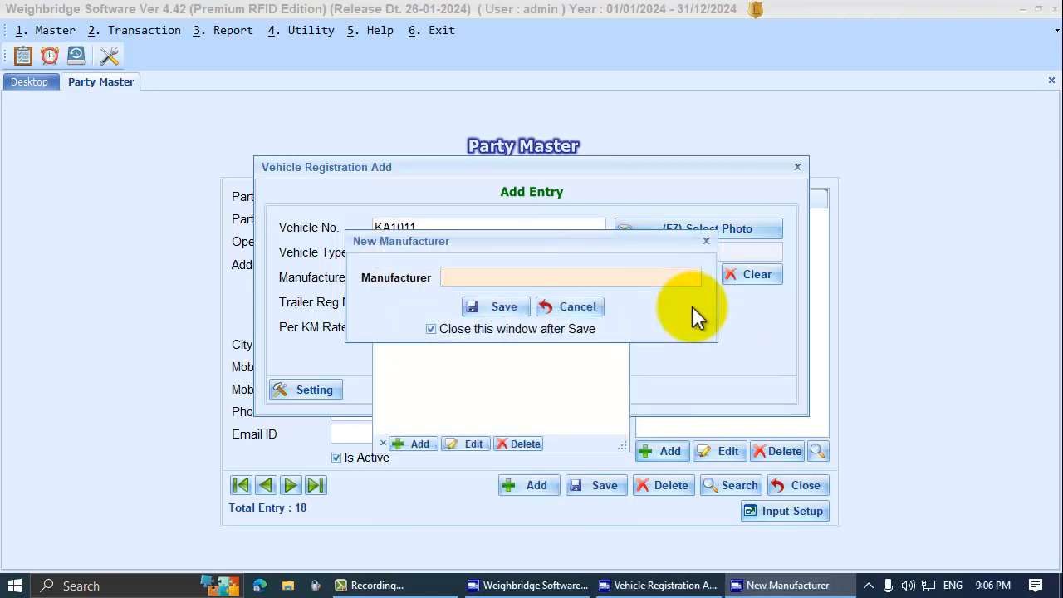
pyautogui.write('muf')
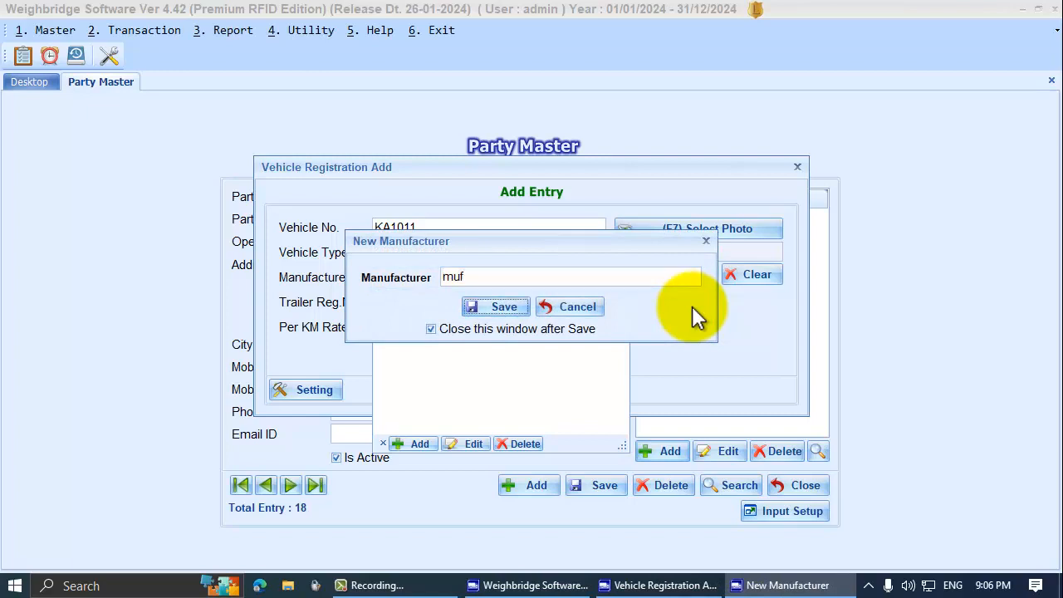
pyautogui.press('Return')
pyautogui.press('Return')
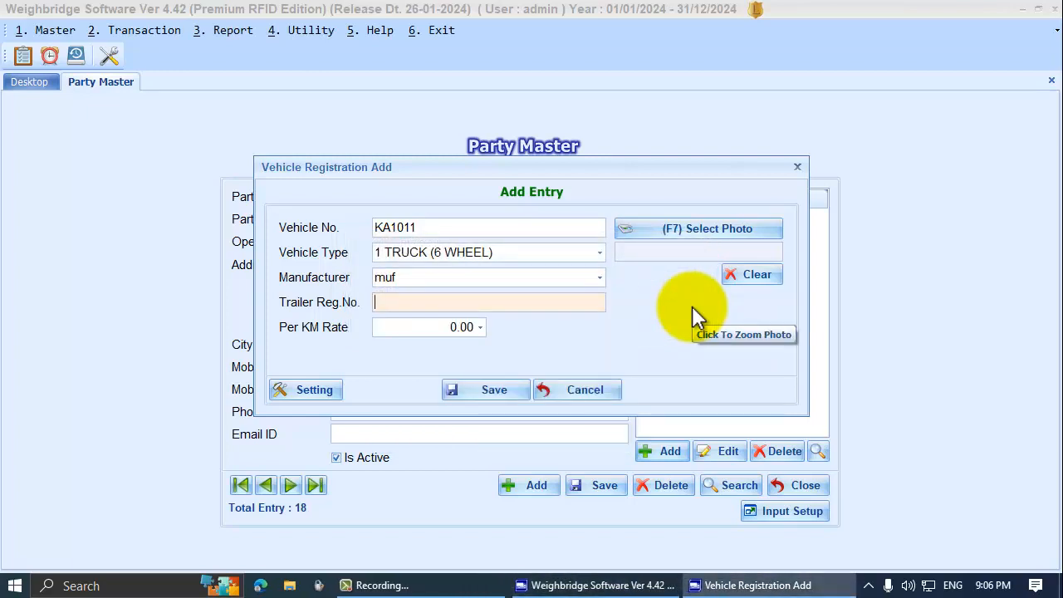
# Give KA1011 trailer registration number 49854985, per KM rate 12 and the photo DSC00066.JPG, and save the registration.
pyautogui.write('49854985')
pyautogui.press('Return')
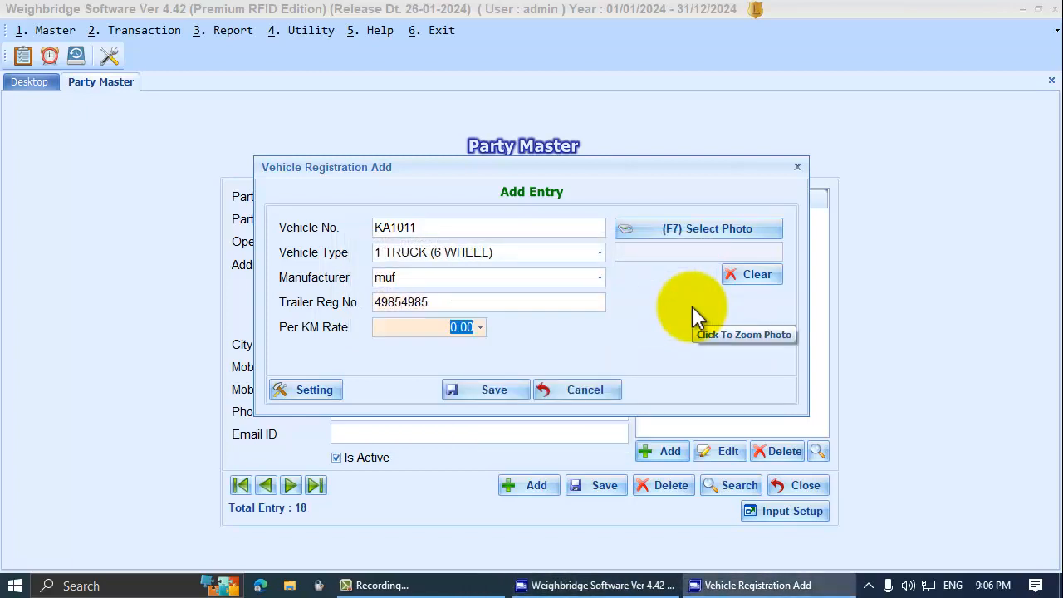
pyautogui.write('12')
pyautogui.press('Return')
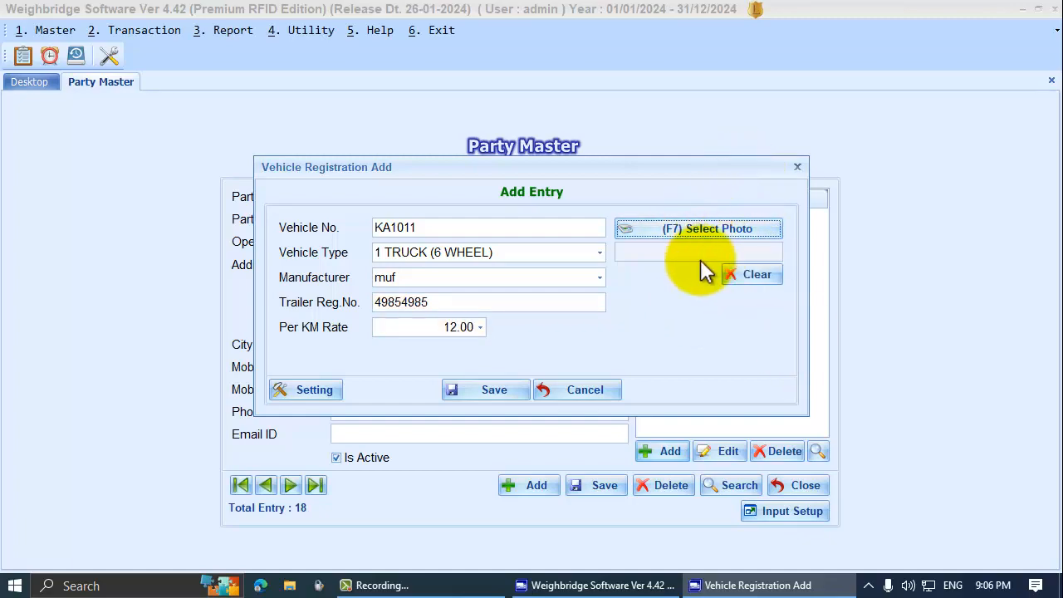
pyautogui.click(701, 225)
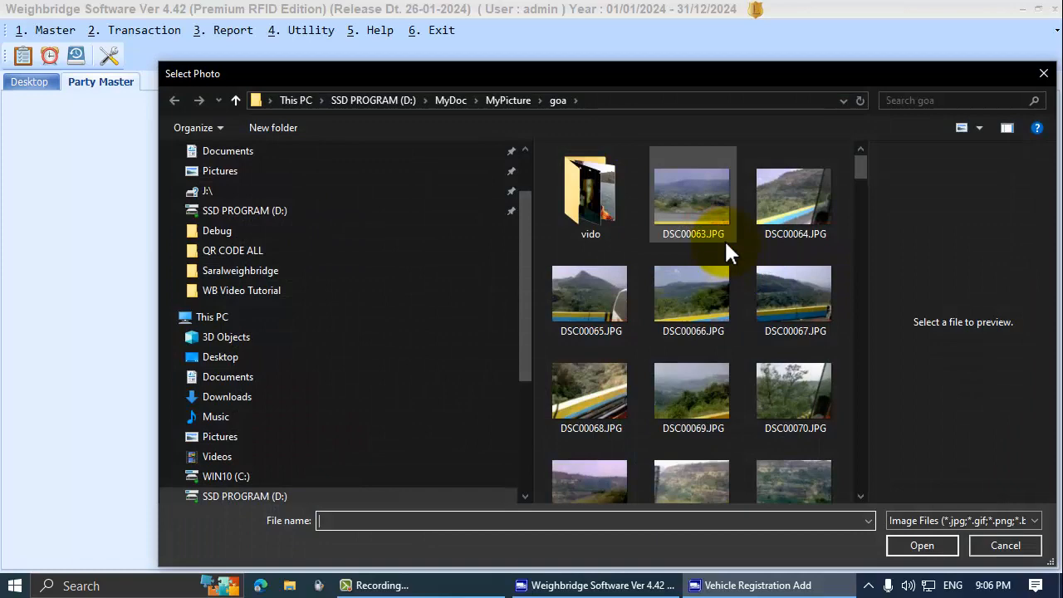
pyautogui.doubleClick(669, 289)
pyautogui.click(478, 391)
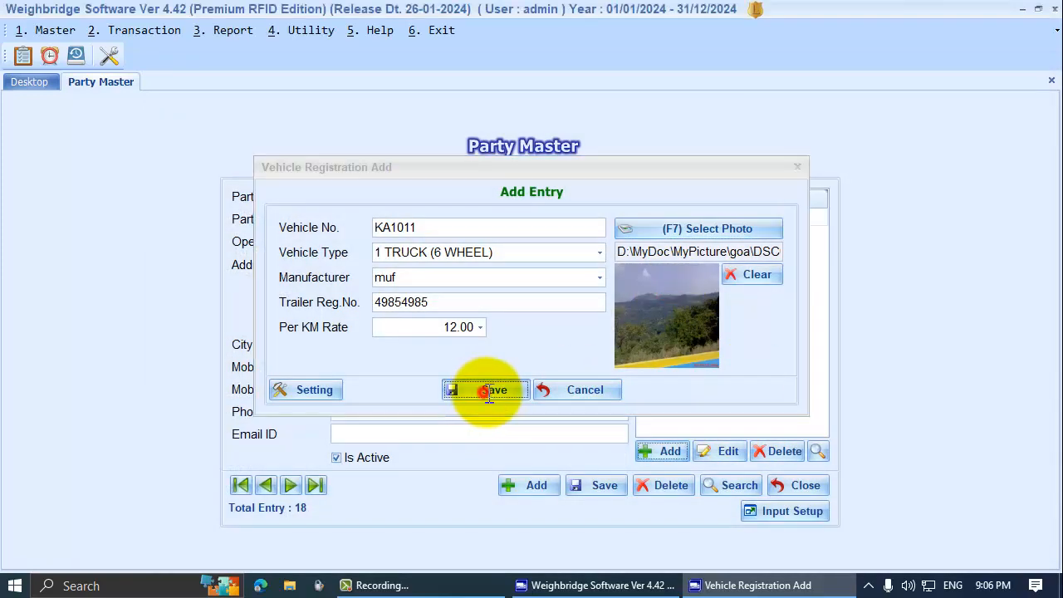
# Register vehicle KA2001 as 1 TRUCK (6 WHEEL) with manufacturer muf, trailer registration number 32323232 and per KM rate 121, and save it.
pyautogui.click(670, 455)
pyautogui.write('KA2')
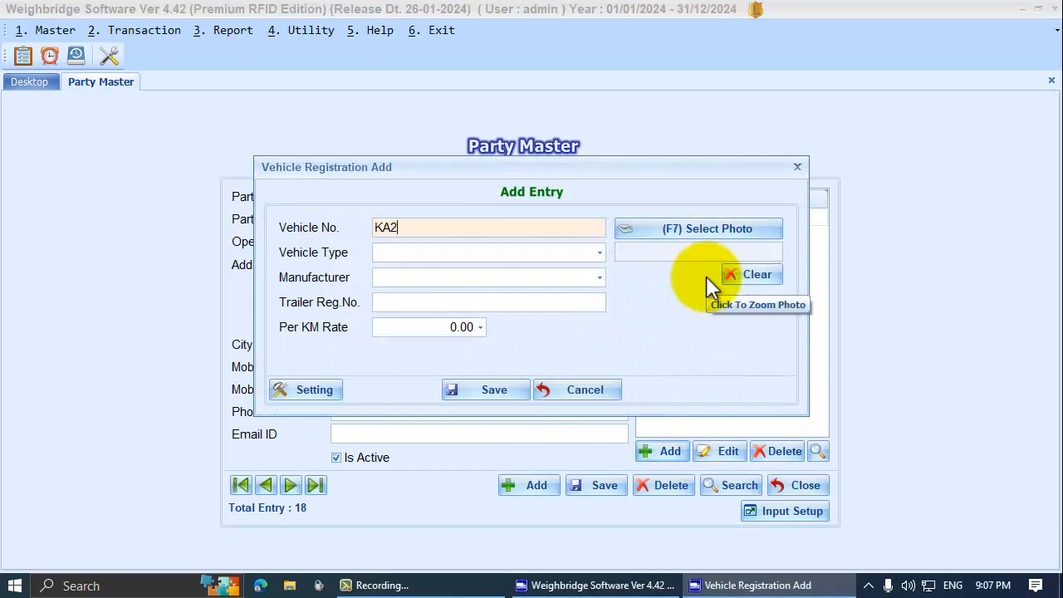
pyautogui.write('001')
pyautogui.press('Return')
pyautogui.press('Return')
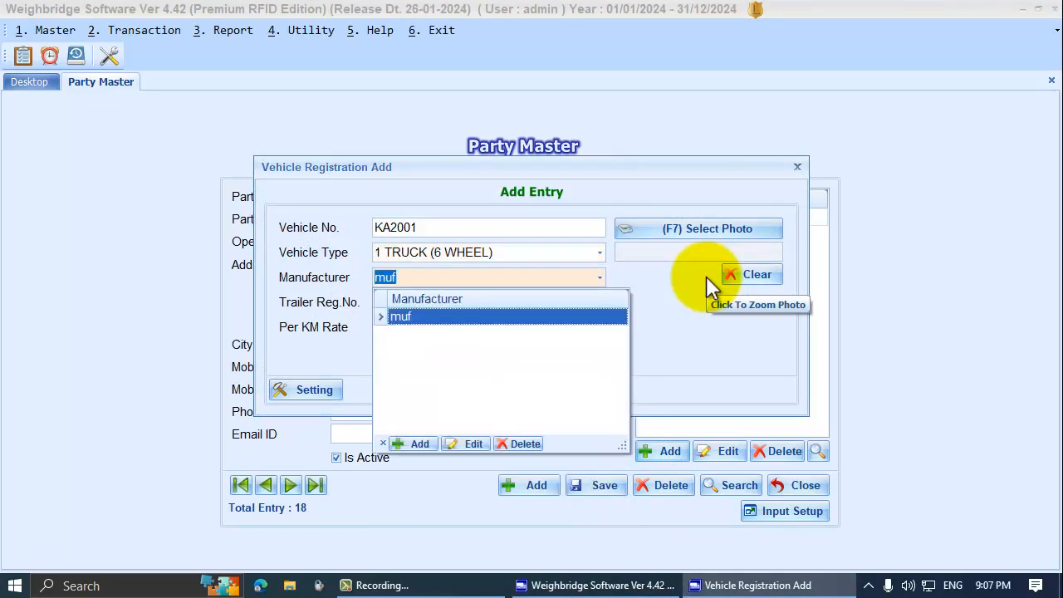
pyautogui.press('Return')
pyautogui.write('32323232')
pyautogui.press('Return')
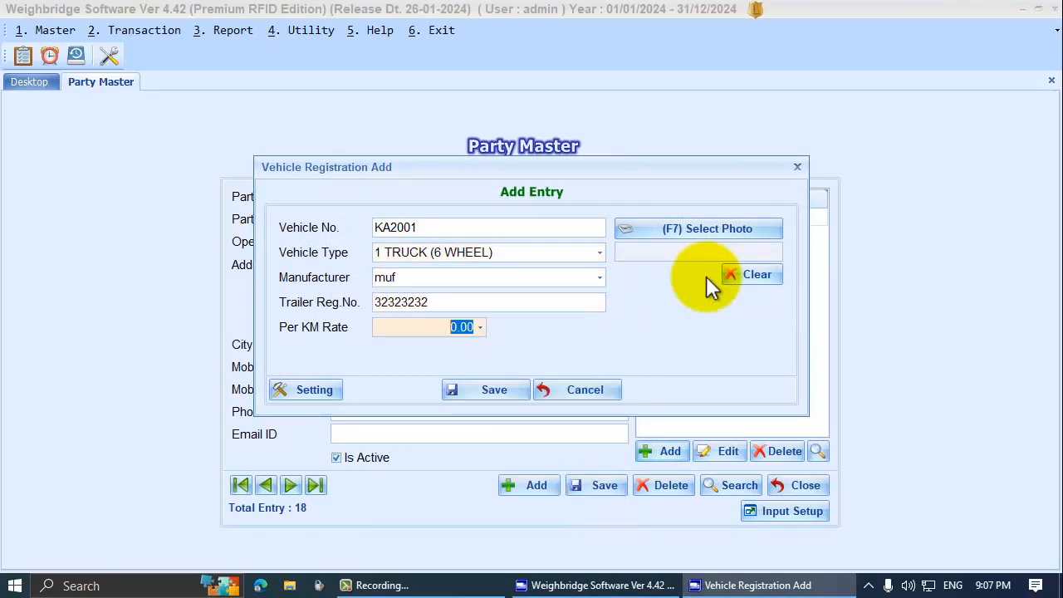
pyautogui.write('121')
pyautogui.press('Return')
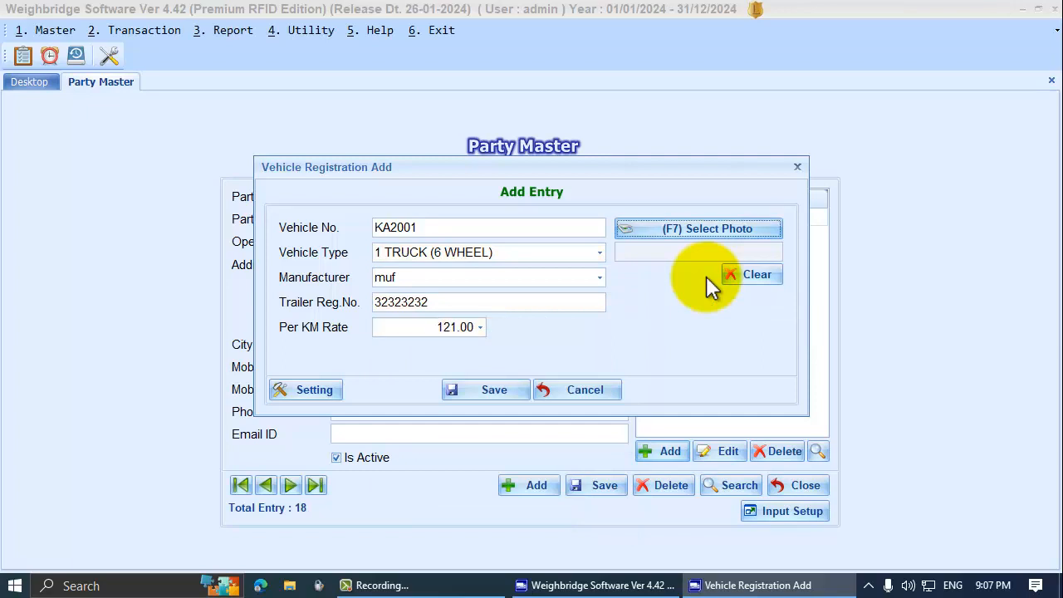
pyautogui.click(482, 390)
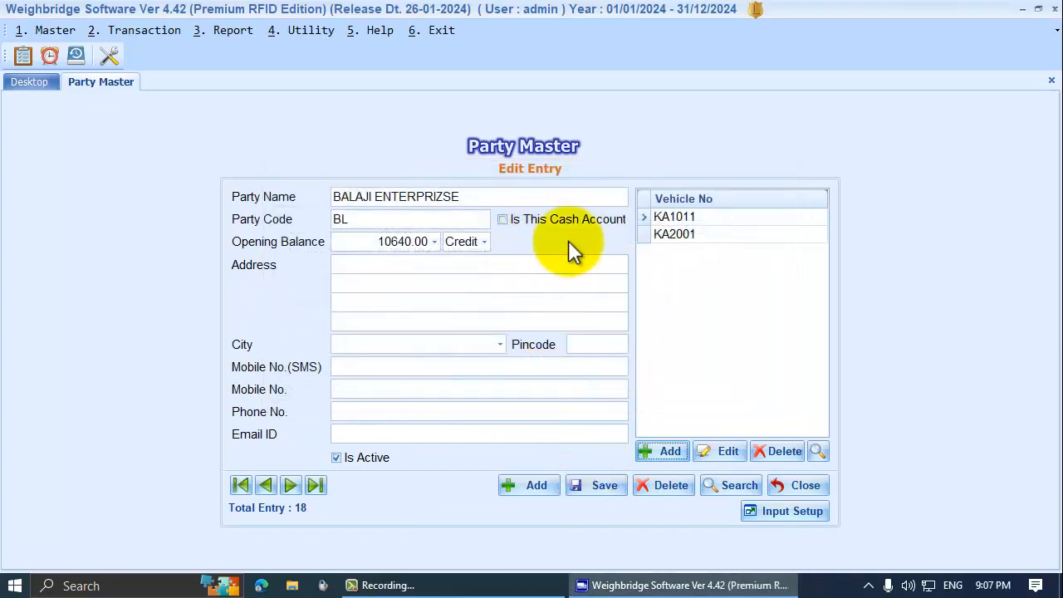
# Start a new vehicle registration and examine its required-field settings and the photo selection dialog, cancelling both.
pyautogui.click(670, 451)
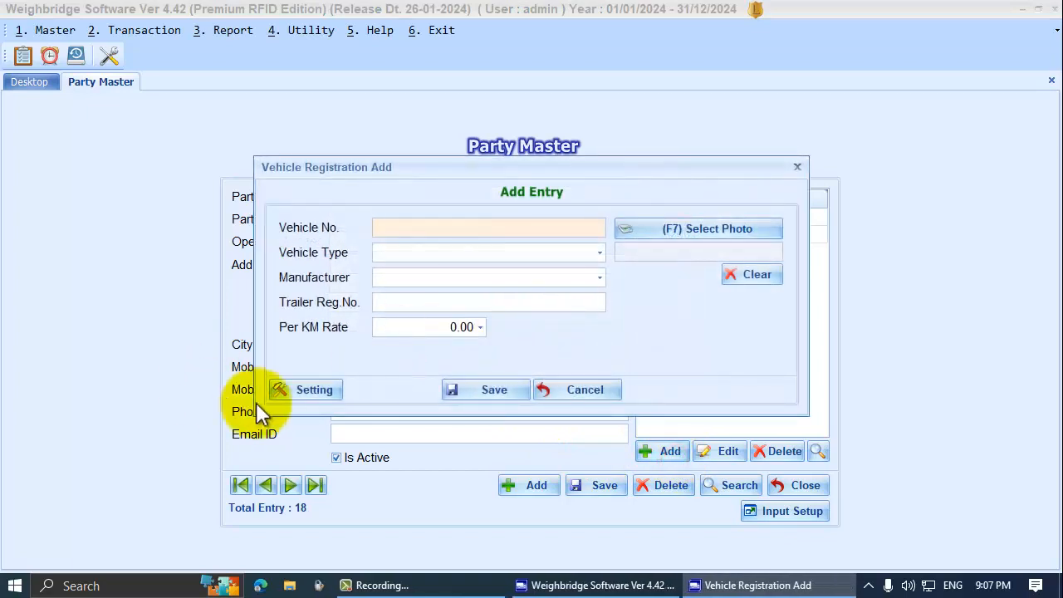
pyautogui.click(303, 392)
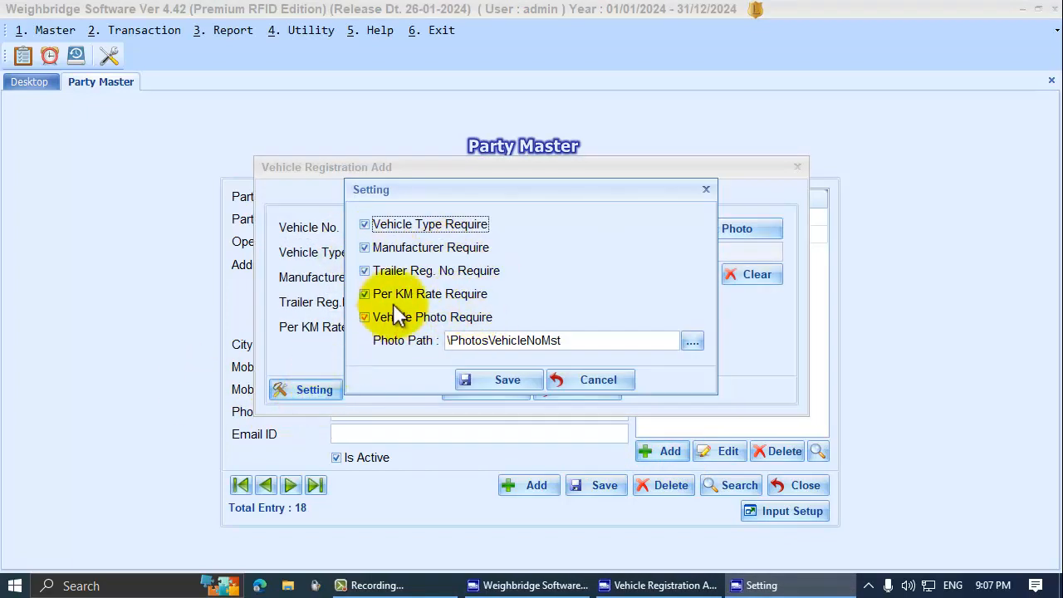
pyautogui.click(612, 340)
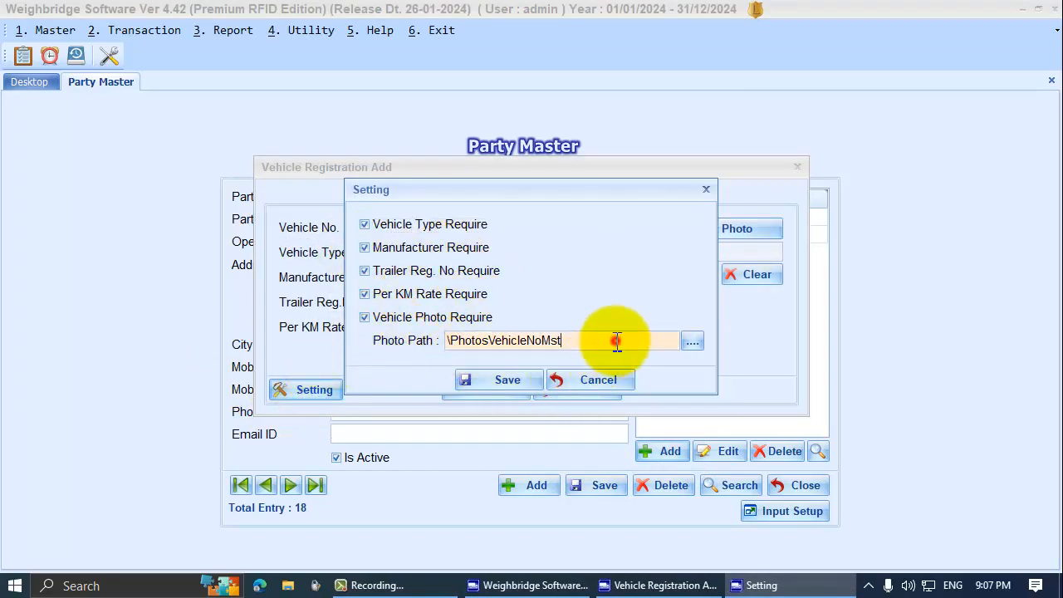
pyautogui.click(607, 384)
pyautogui.click(753, 227)
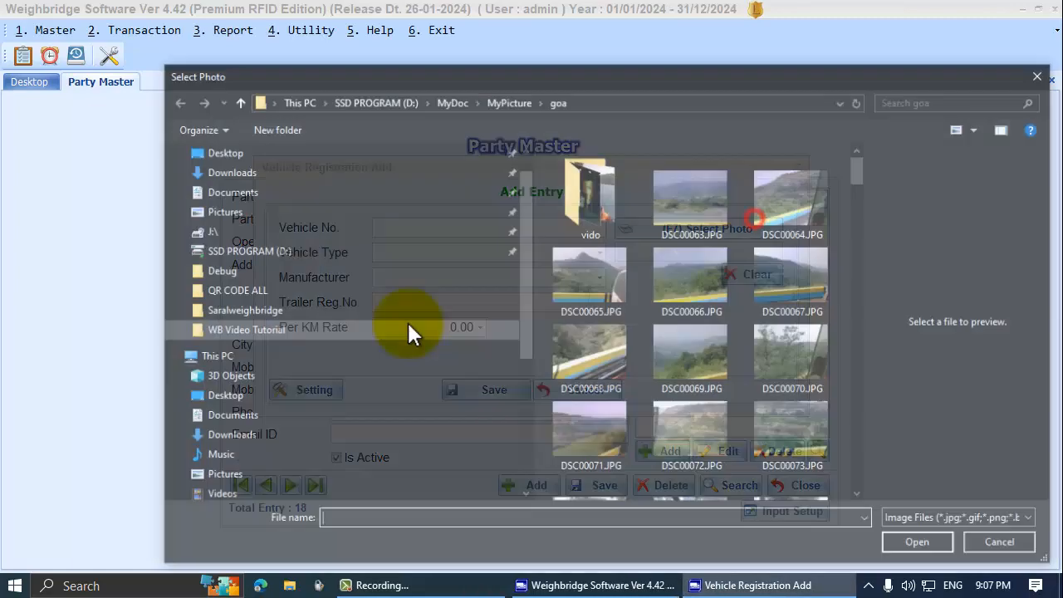
pyautogui.click(1004, 548)
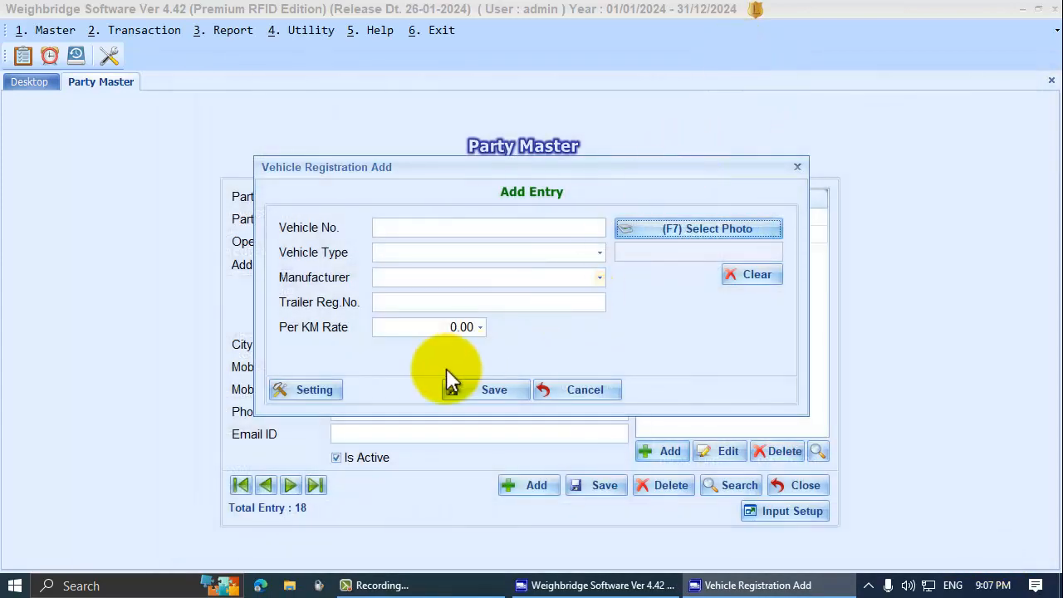
# Examine the photo path in the vehicle registration settings, save the settings, and cancel the new registration.
pyautogui.click(314, 389)
pyautogui.moveTo(447, 340); pyautogui.dragTo(483, 341)
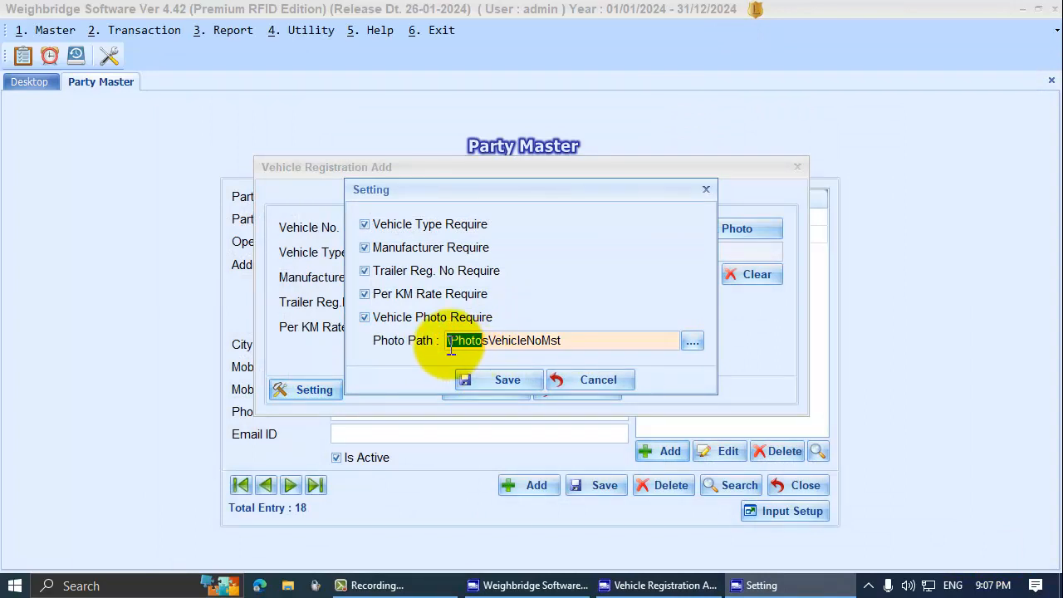
pyautogui.click(454, 341)
pyautogui.moveTo(455, 341); pyautogui.dragTo(600, 341)
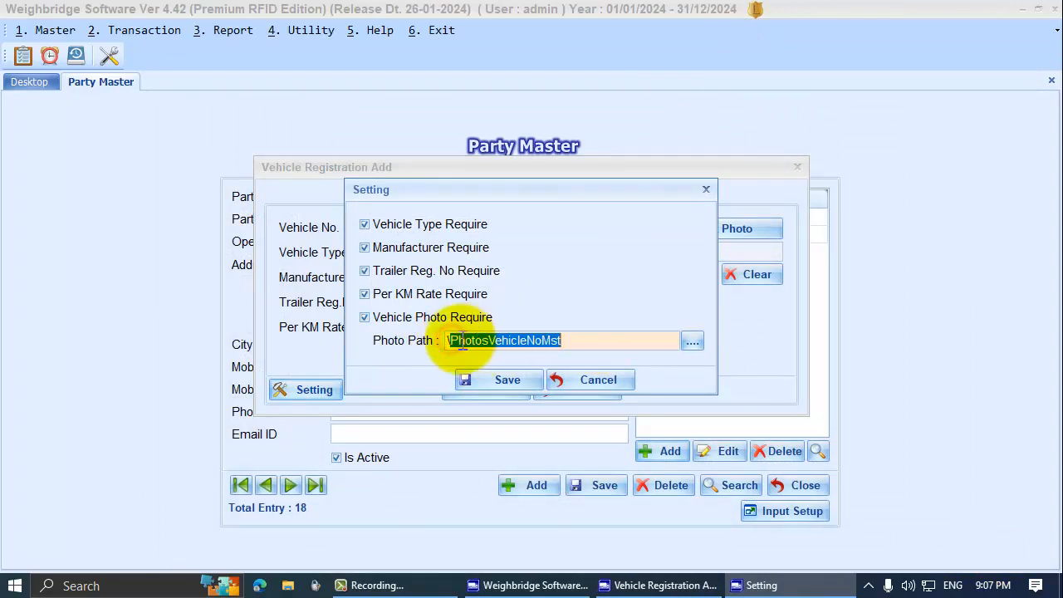
pyautogui.click(450, 343)
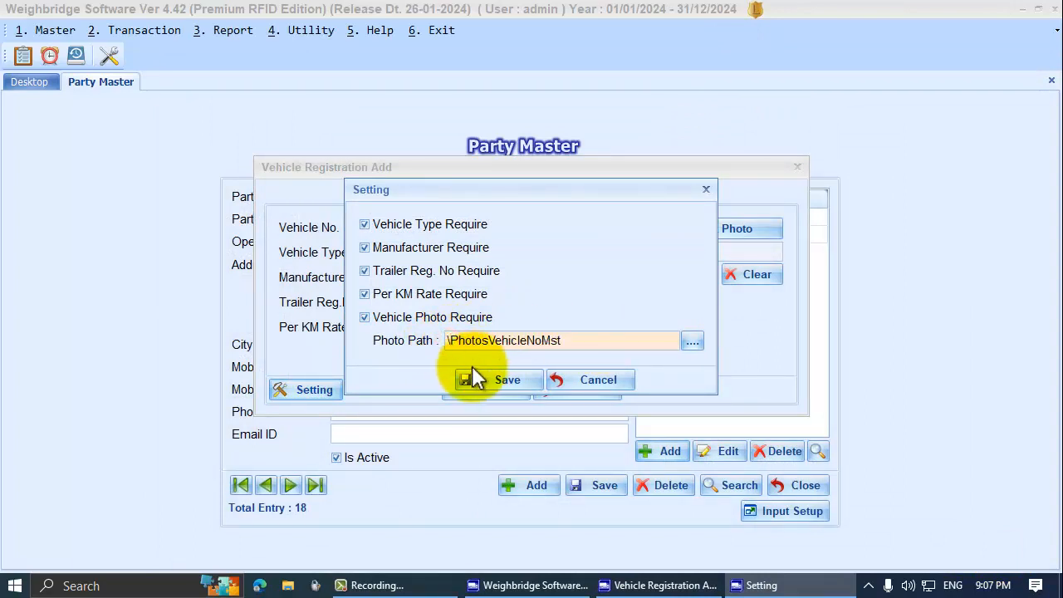
pyautogui.click(515, 381)
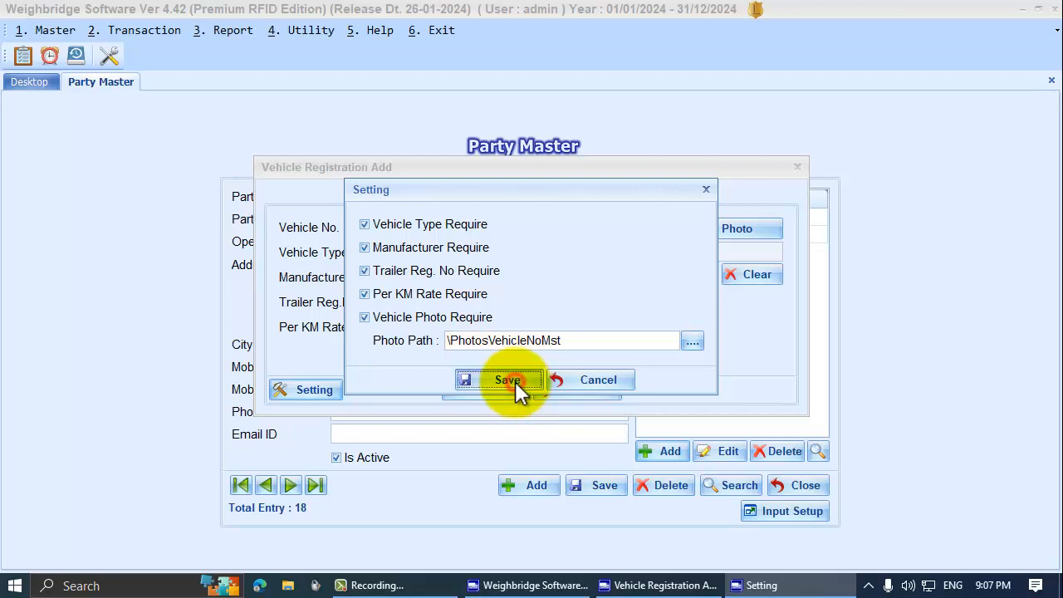
pyautogui.click(576, 392)
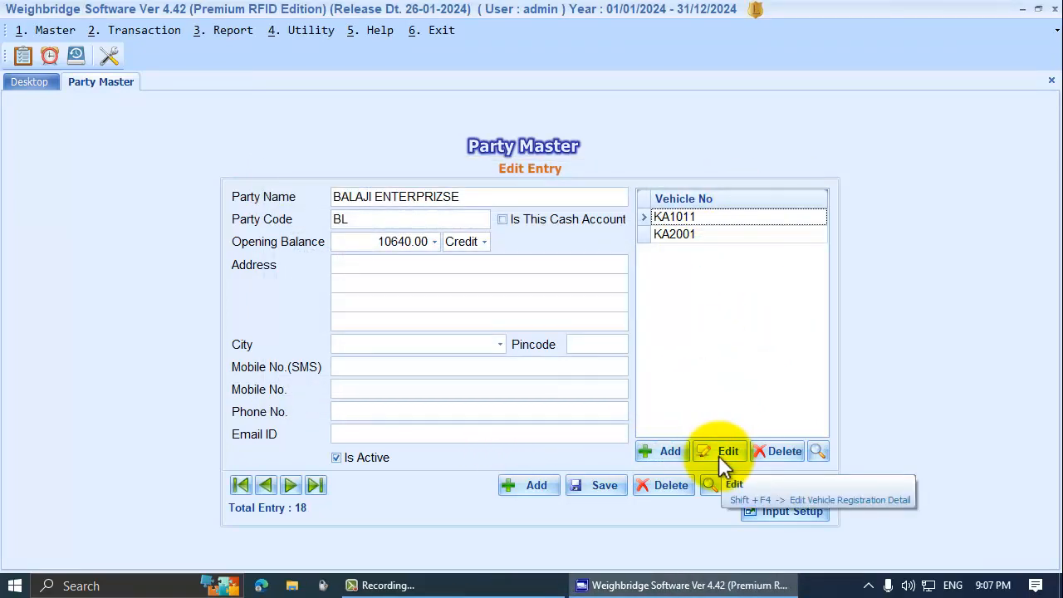
# Open vehicle KA2001's registration for editing, save it, and delete KA2001 from the party's vehicle list.
pyautogui.click(705, 237)
pyautogui.click(721, 450)
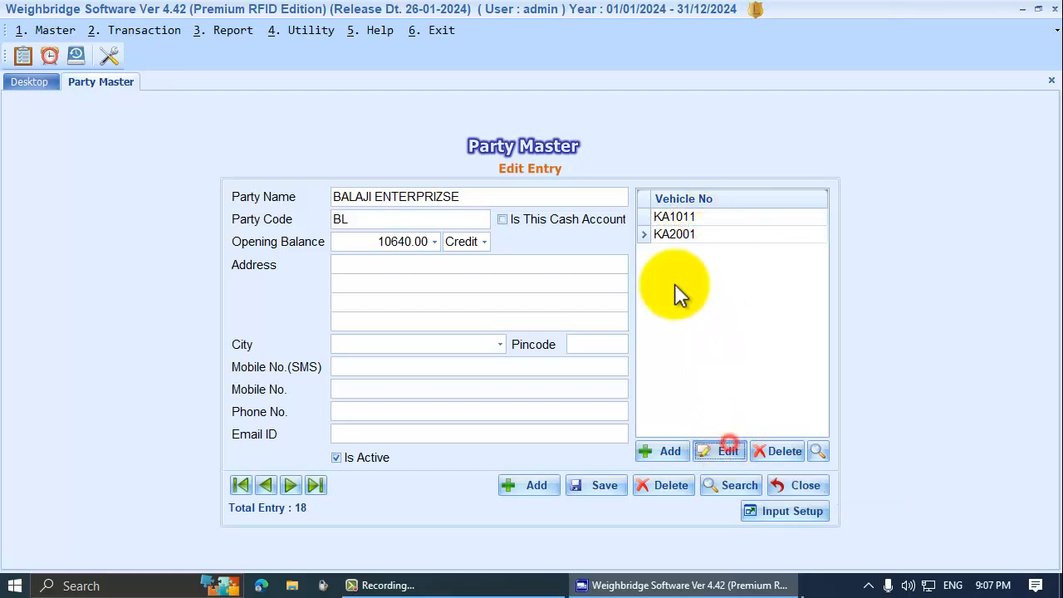
pyautogui.click(475, 392)
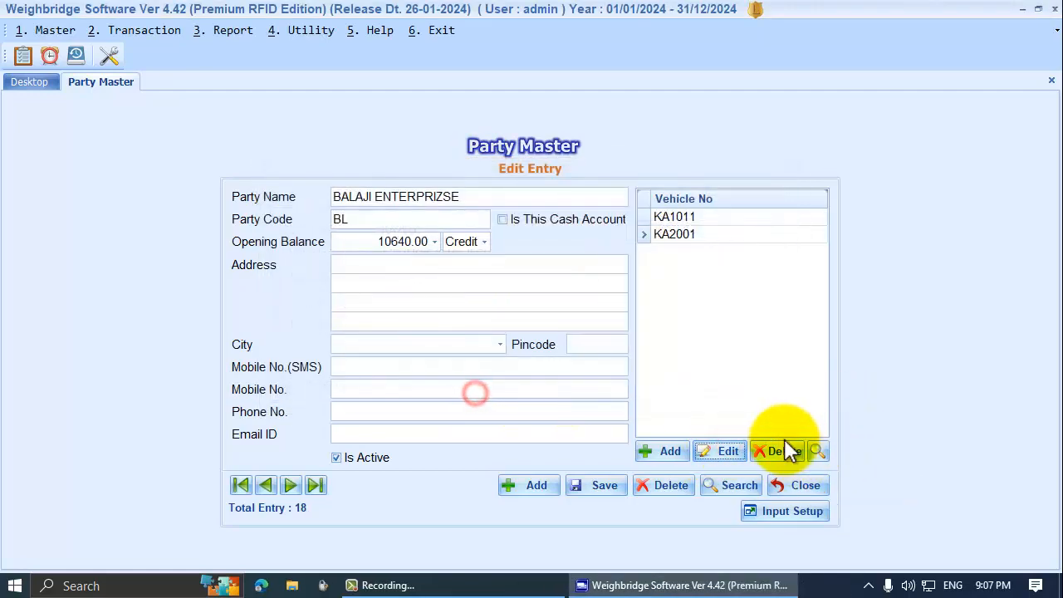
pyautogui.click(726, 234)
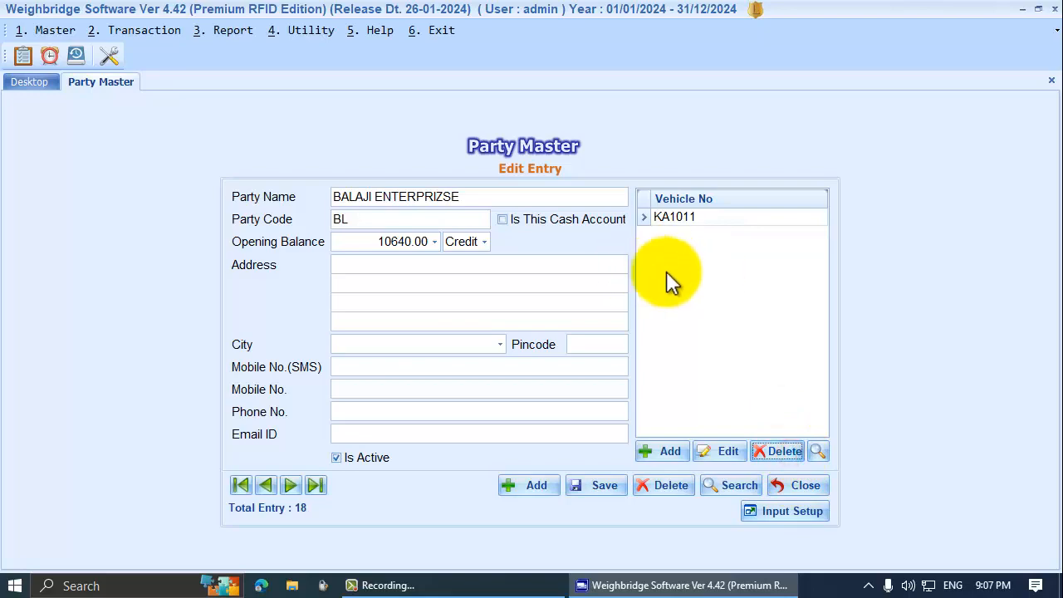
pyautogui.click(818, 451)
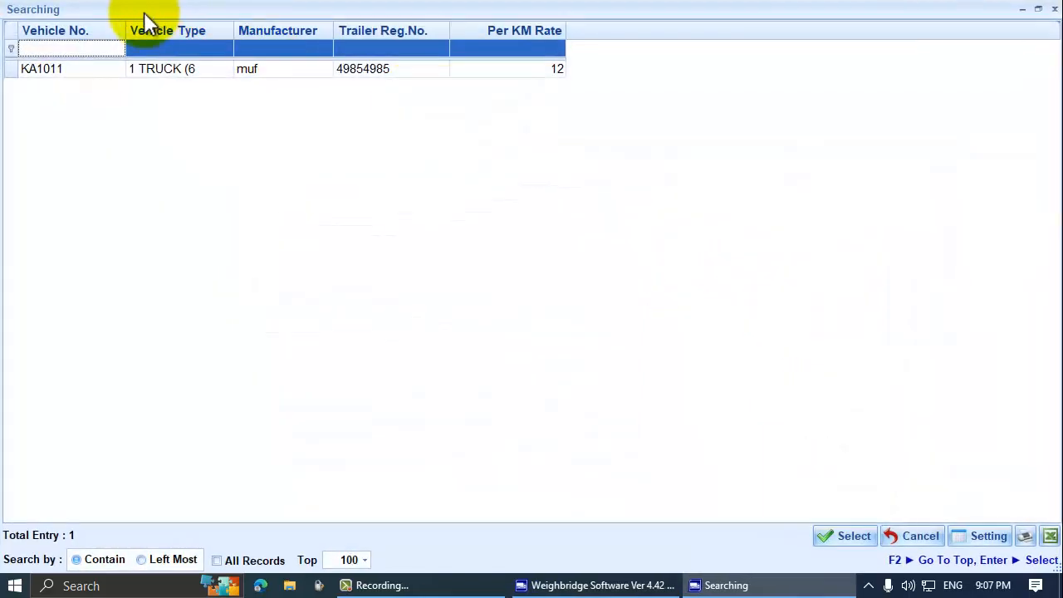
pyautogui.click(110, 69)
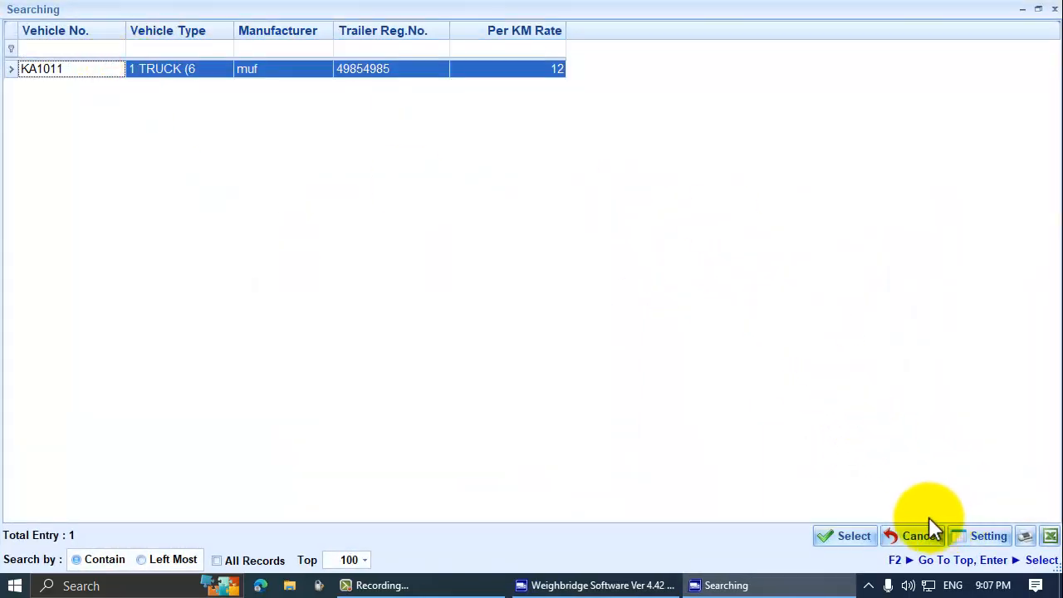
pyautogui.click(854, 536)
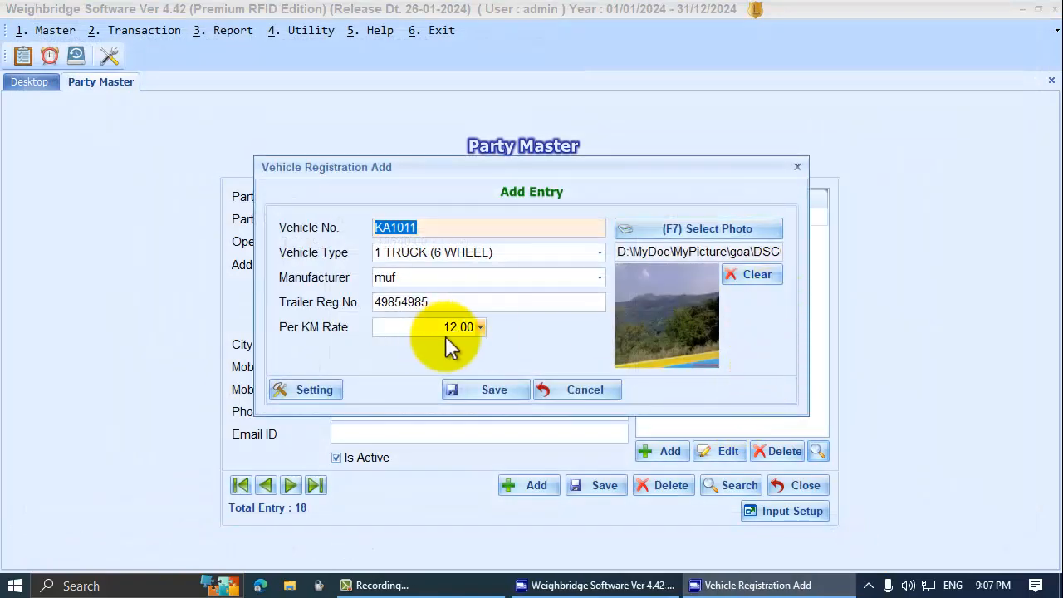
pyautogui.click(486, 390)
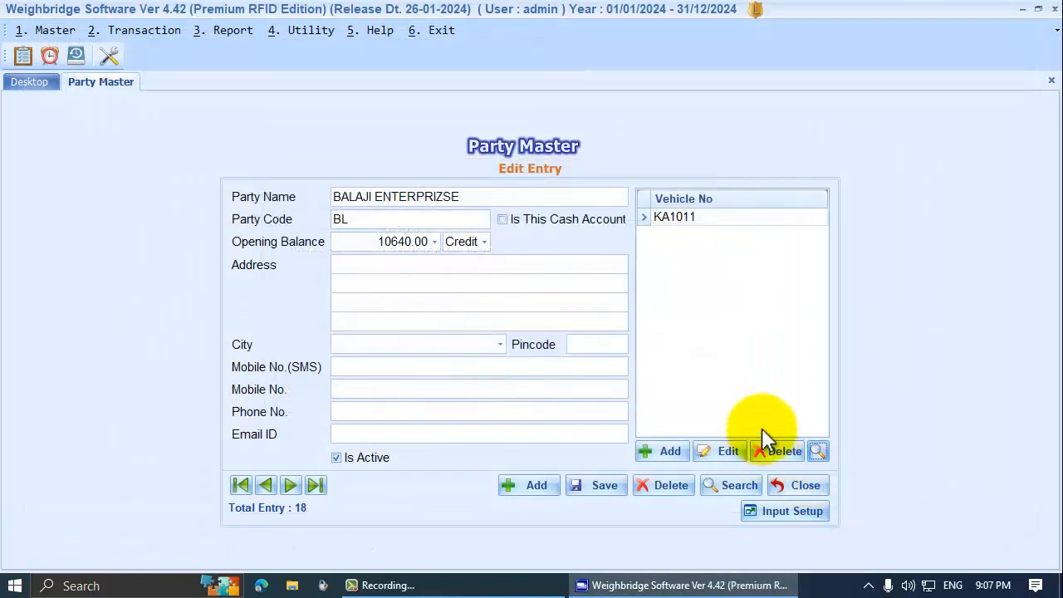
# Register vehicle KA44545 as 1 TRUCK (6 WHEEL) with manufacturer muf, skipping the trailer number, rate and photo, and save it.
pyautogui.click(670, 451)
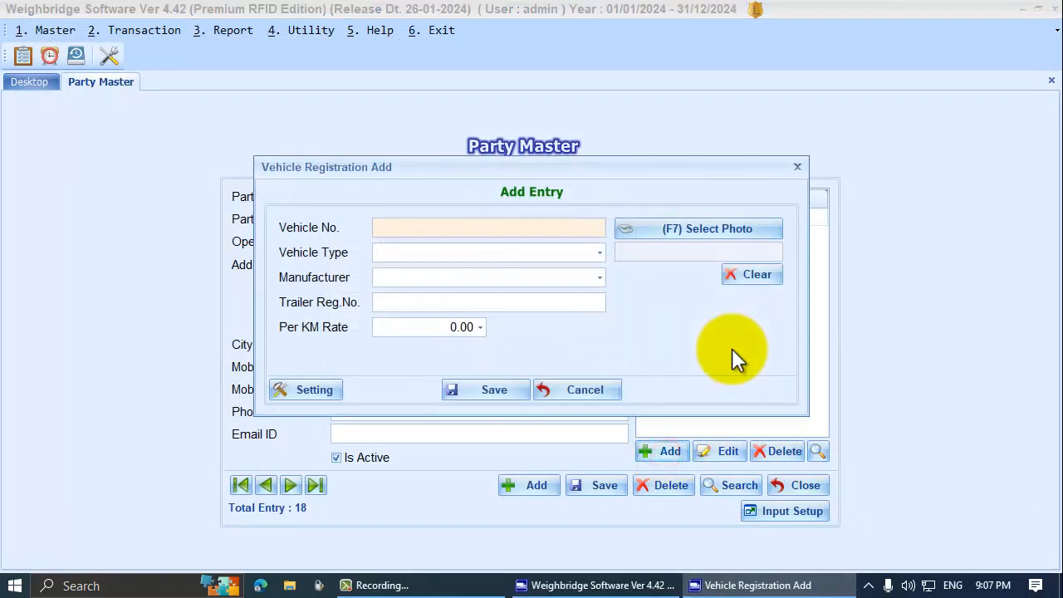
pyautogui.write('KA44545')
pyautogui.press('Return')
pyautogui.press('Return')
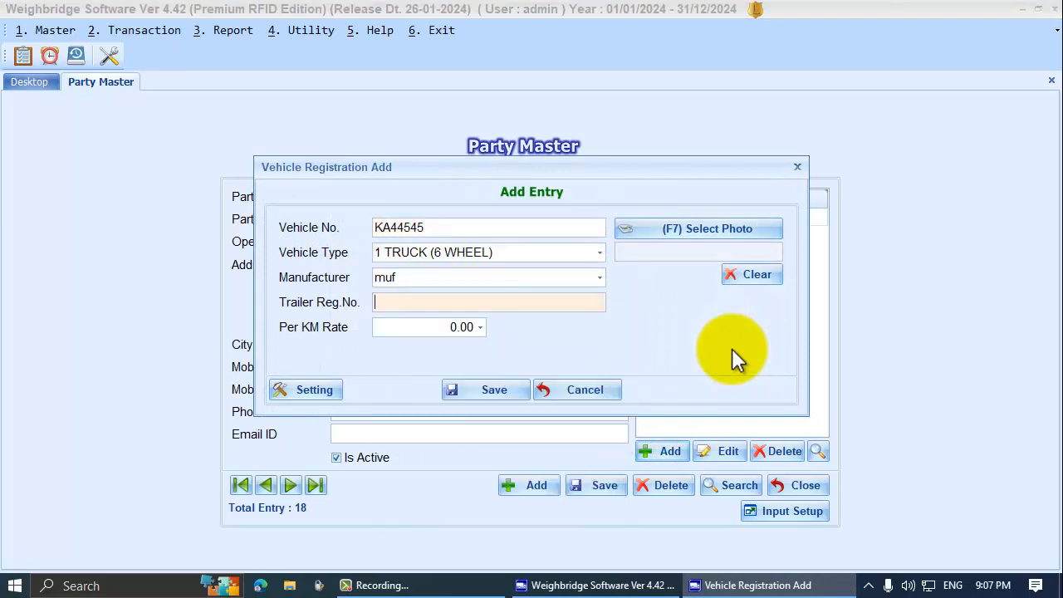
pyautogui.press('Return')
pyautogui.press('Return')
pyautogui.press('Return')
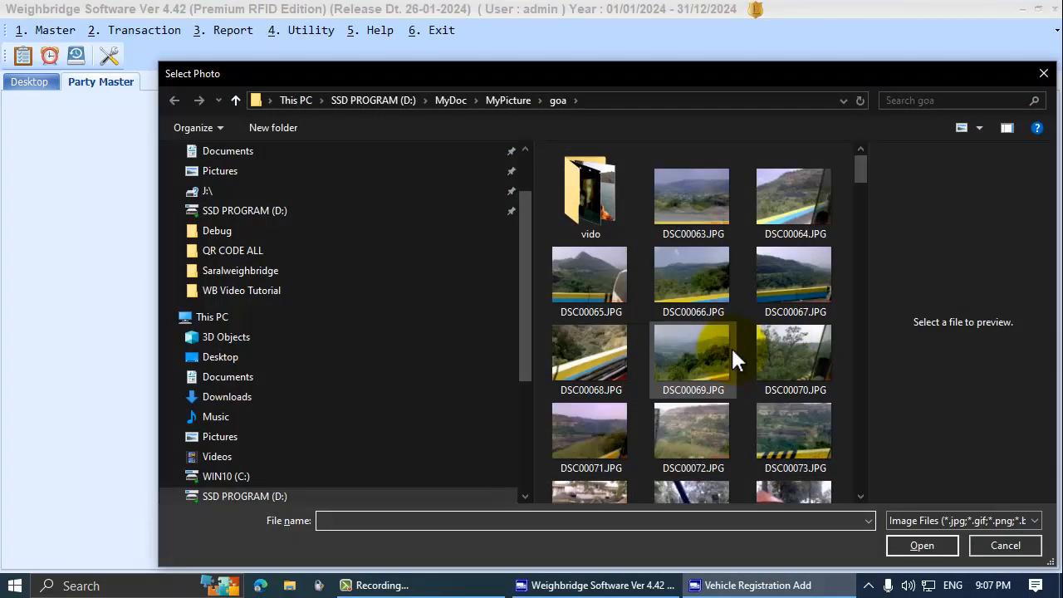
pyautogui.press('Escape')
pyautogui.click(469, 392)
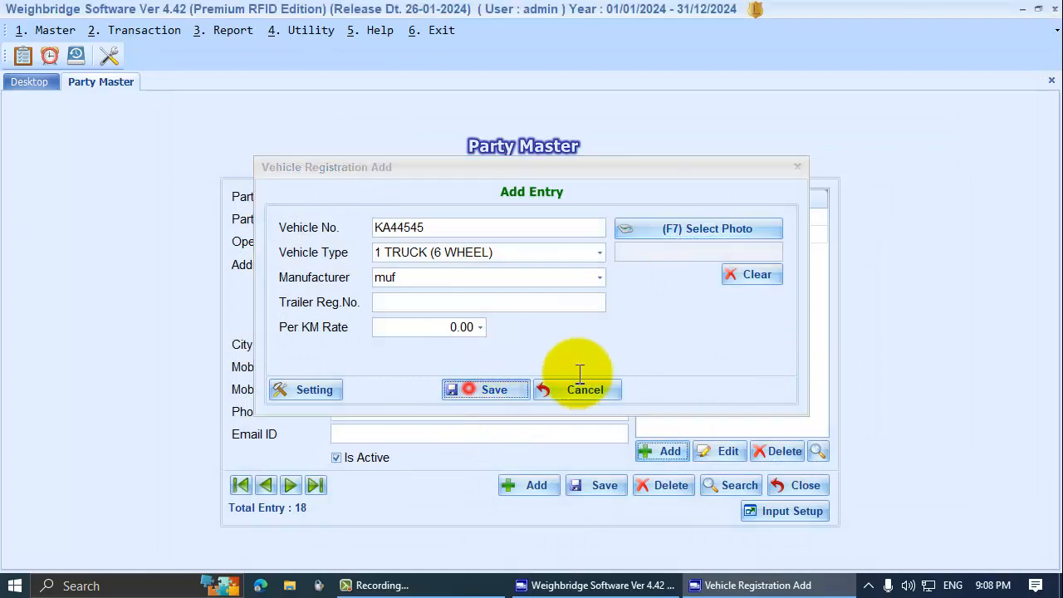
# Save the BALAJI ENTERPRIZSE party record with its registered vehicles and close the Party Master.
pyautogui.click(678, 233)
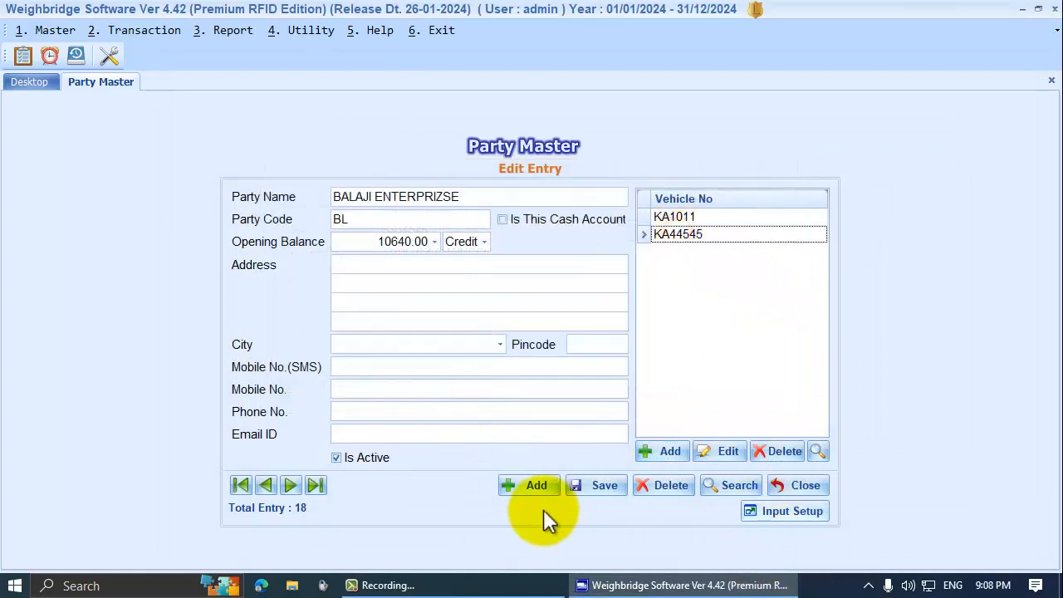
pyautogui.click(587, 485)
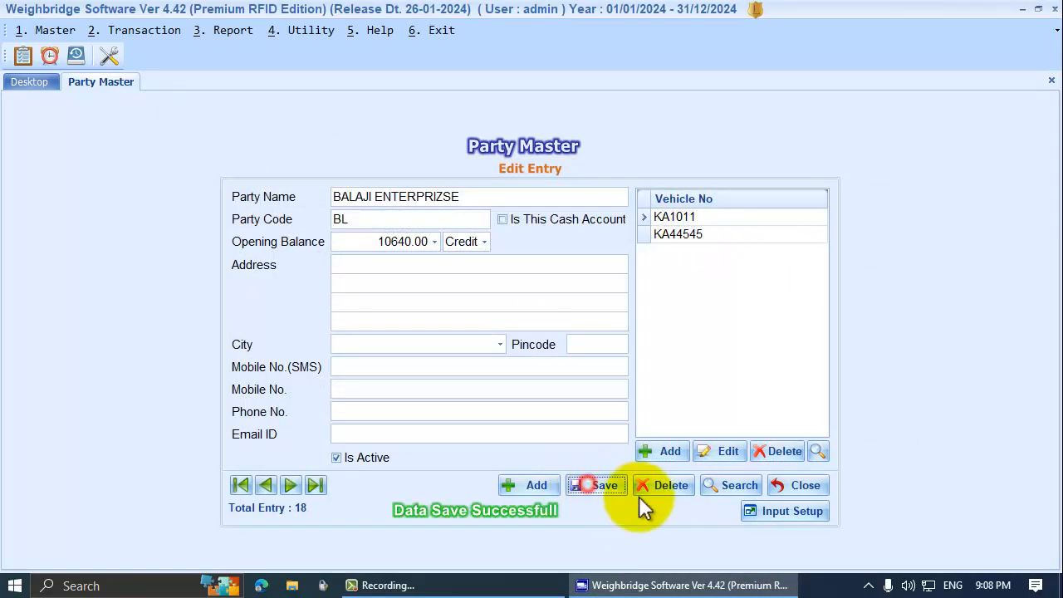
pyautogui.click(804, 483)
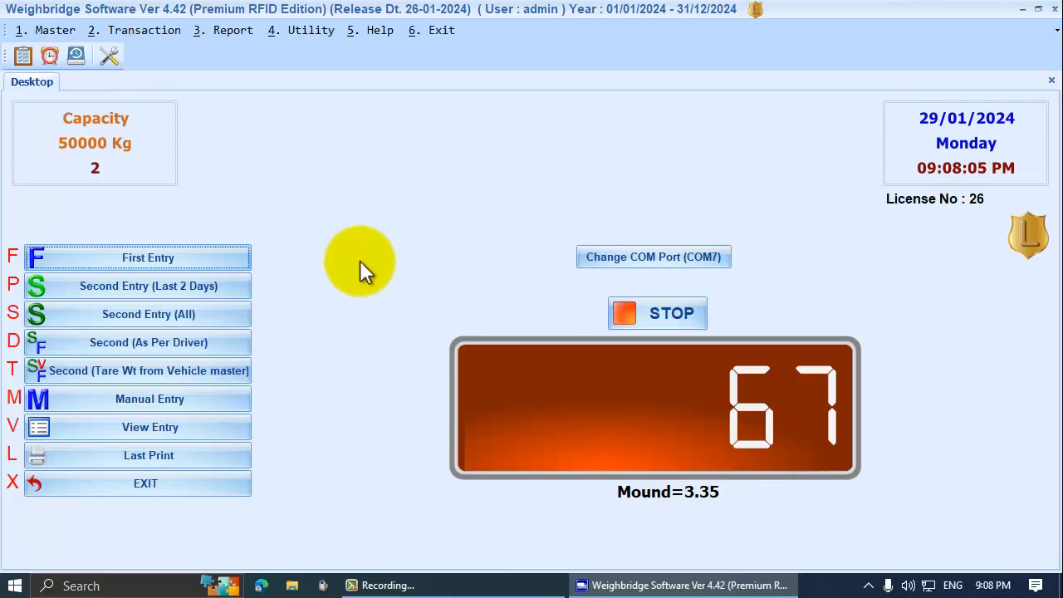
# Open a new first weight entry and set the vehicle type to 1 TRUCK (6 WHEEL).
pyautogui.click(189, 256)
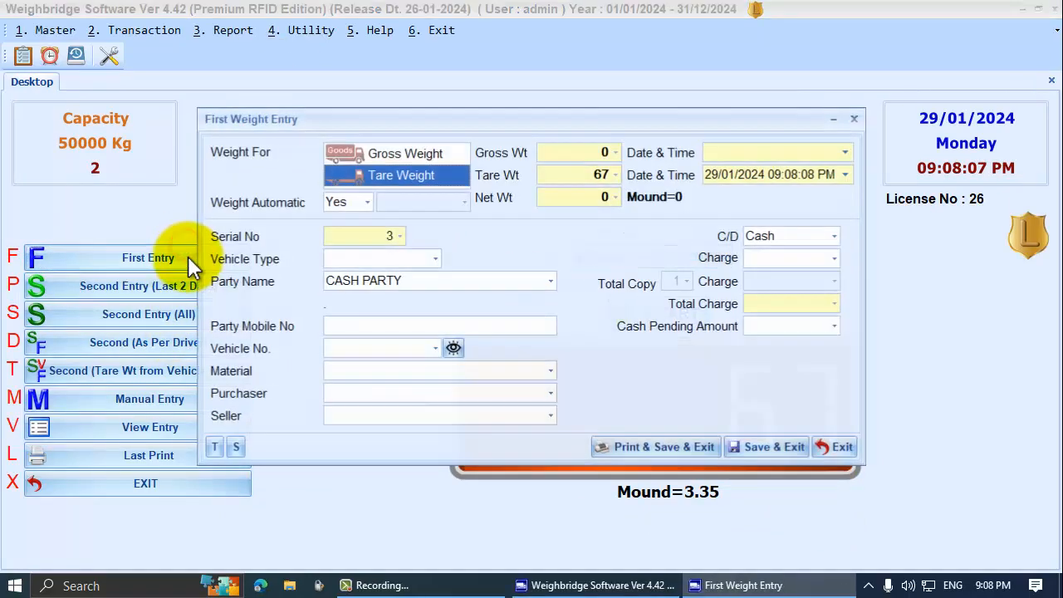
pyautogui.click(431, 252)
pyautogui.press('Return')
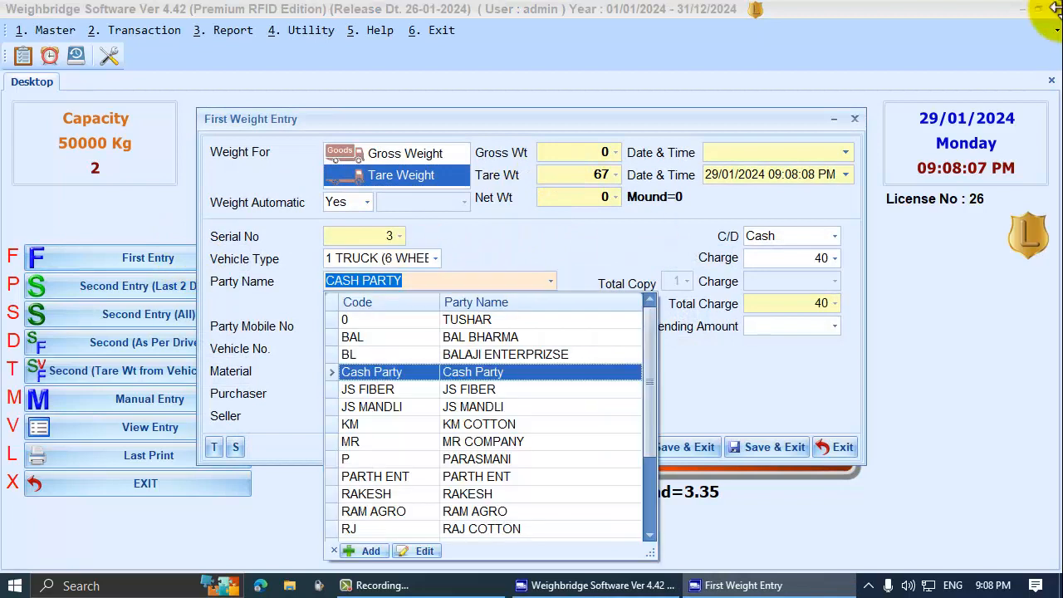
# Choose KM COTTON as the party and check the vehicle number field for its registered vehicles.
pyautogui.press('Down')
pyautogui.press('Down')
pyautogui.press('Down')
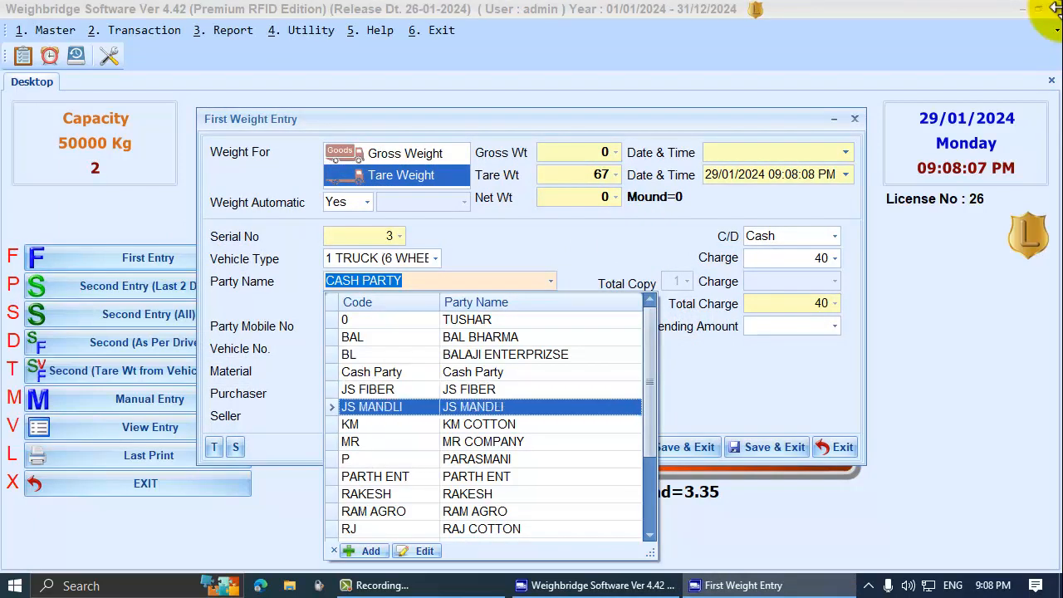
pyautogui.press('Return')
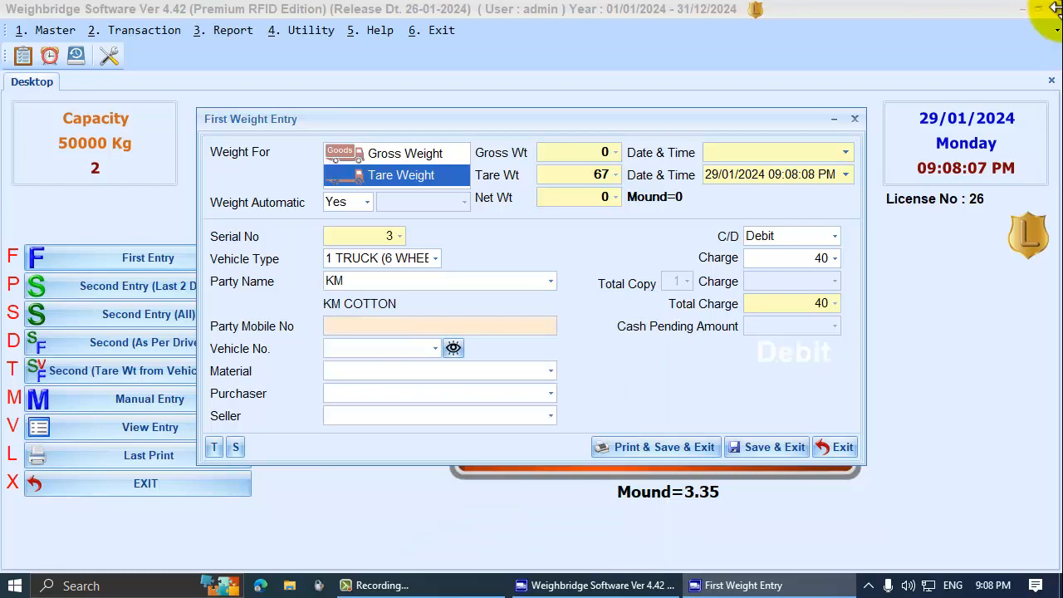
pyautogui.press('Return')
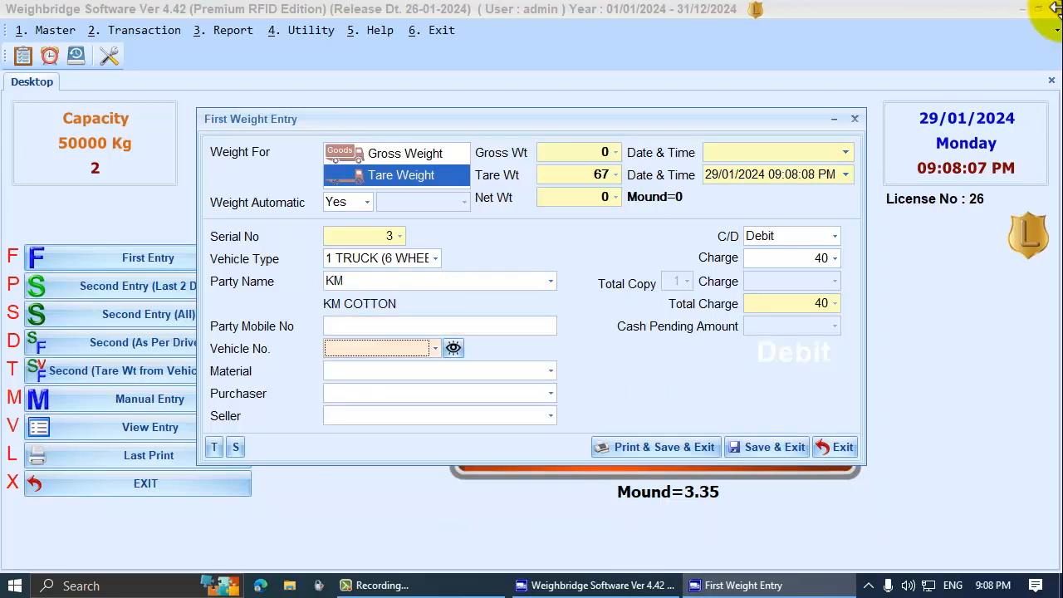
# Change the party to BALAJI ENTERPRIZSE and open the vehicle number list to show its registered vehicles.
pyautogui.hotkey('shift', 'Tab')
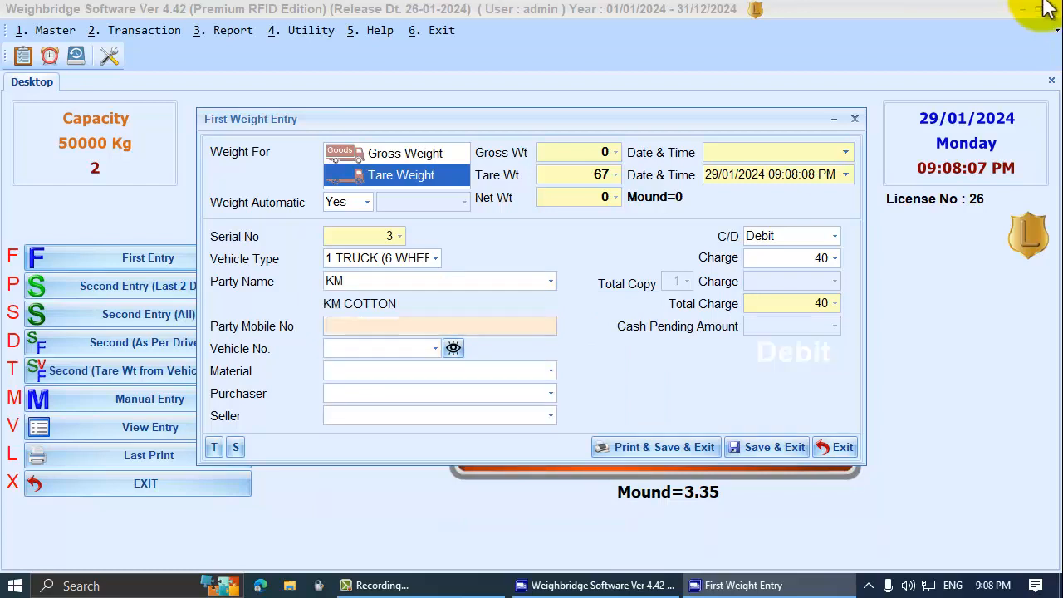
pyautogui.hotkey('shift', 'Tab')
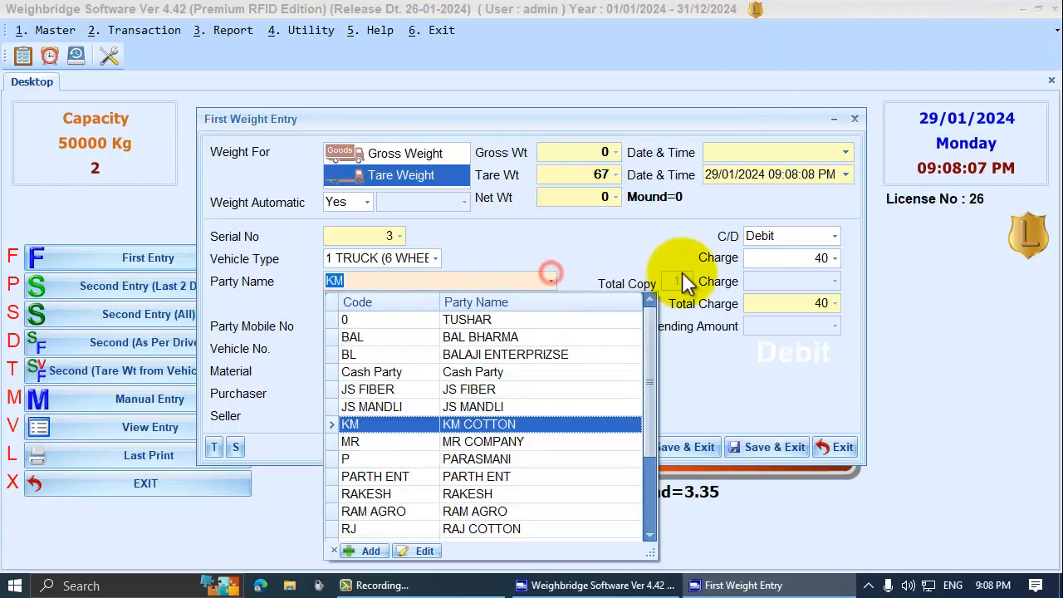
pyautogui.press('Up')
pyautogui.press('Up')
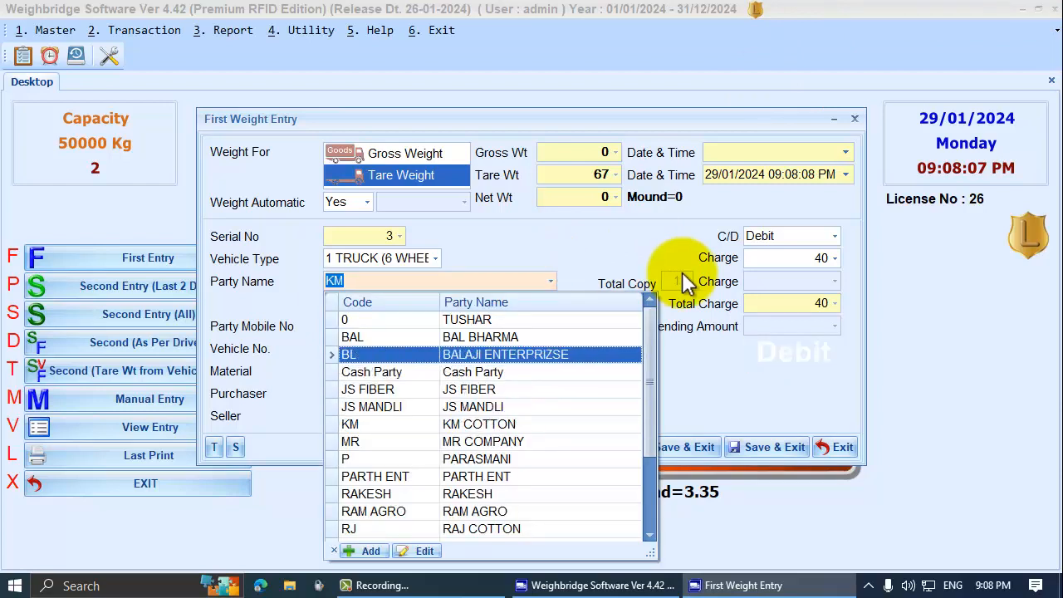
pyautogui.press('Return')
pyautogui.press('Return')
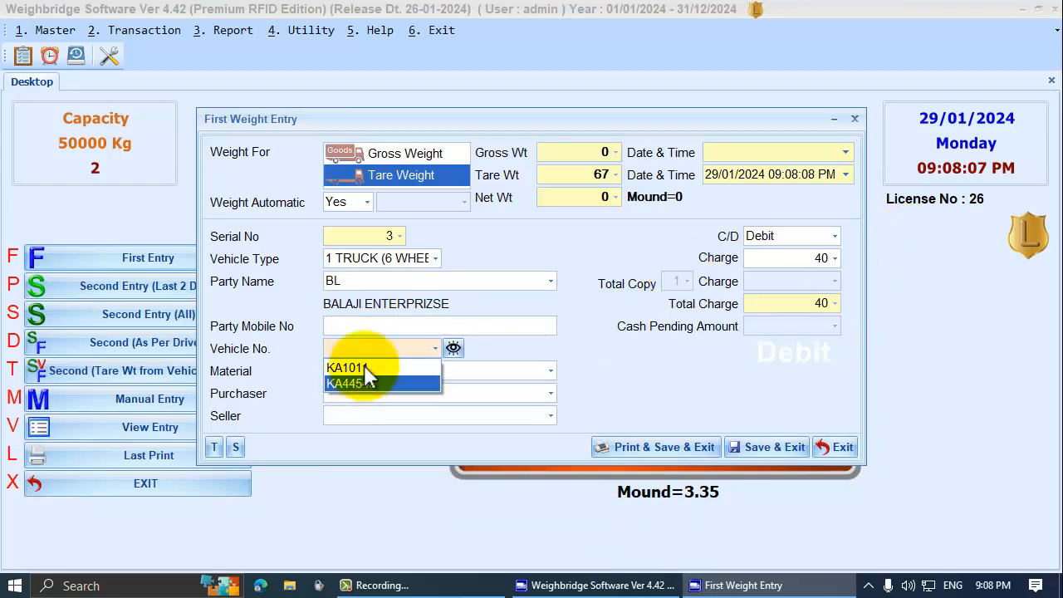
pyautogui.click(371, 342)
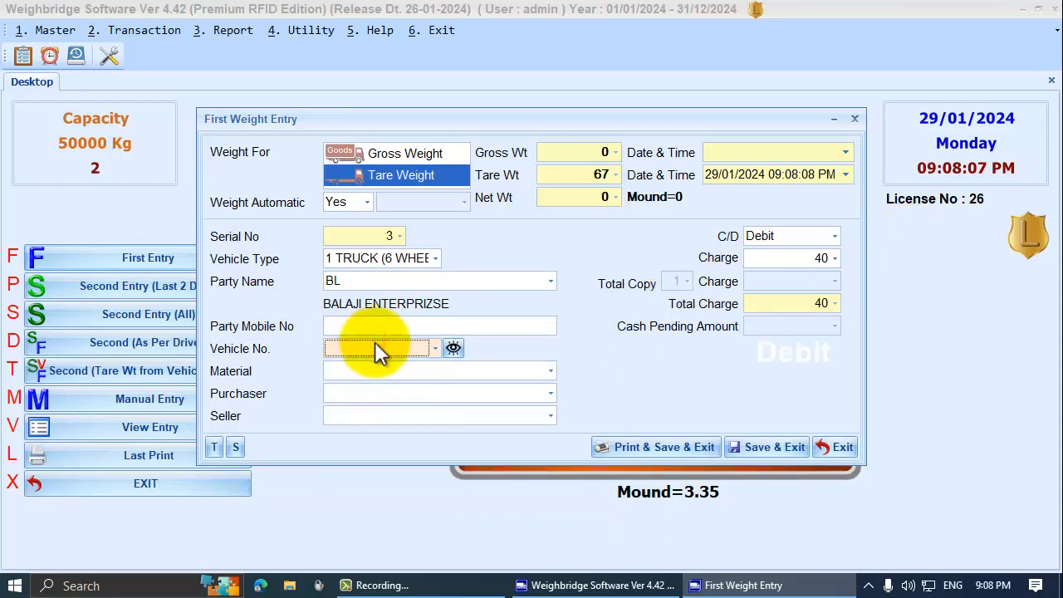
pyautogui.click(375, 342)
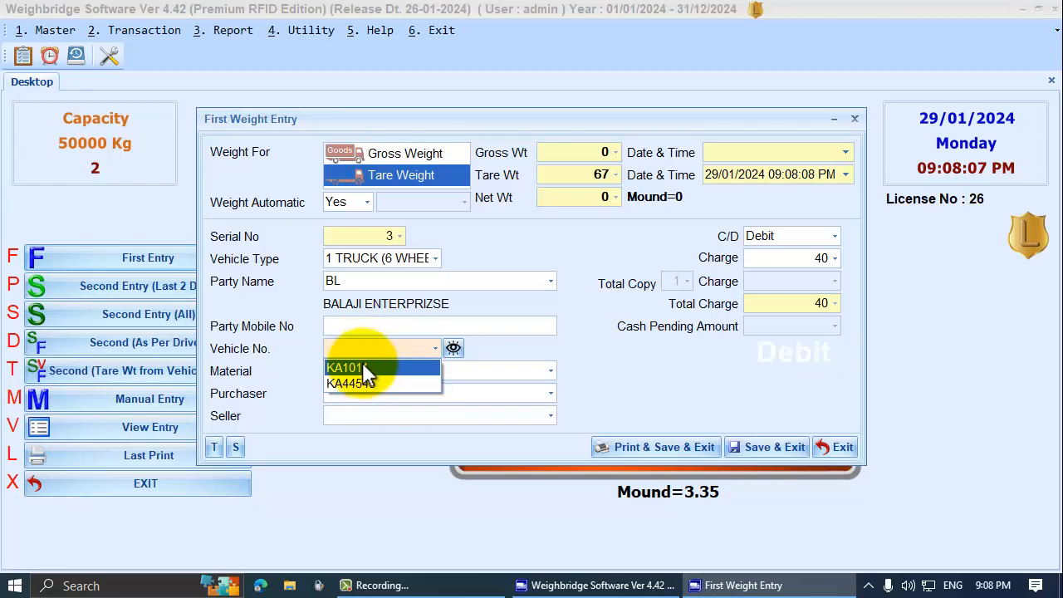
# Select vehicle KA1011, try to view its photo, switch to vehicle KA44545, and exit the first weight entry without saving.
pyautogui.click(365, 372)
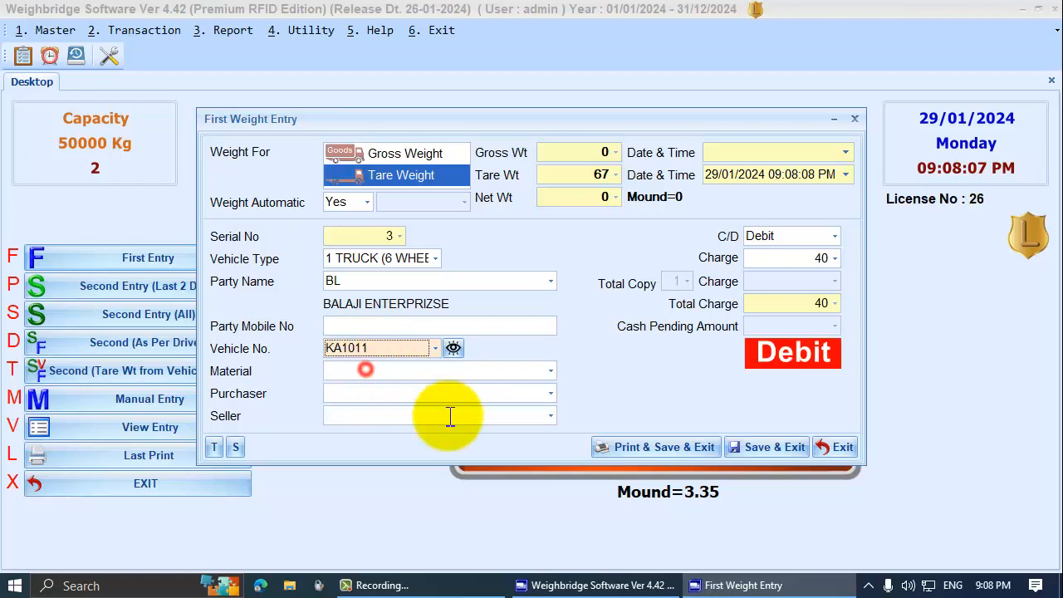
pyautogui.click(453, 346)
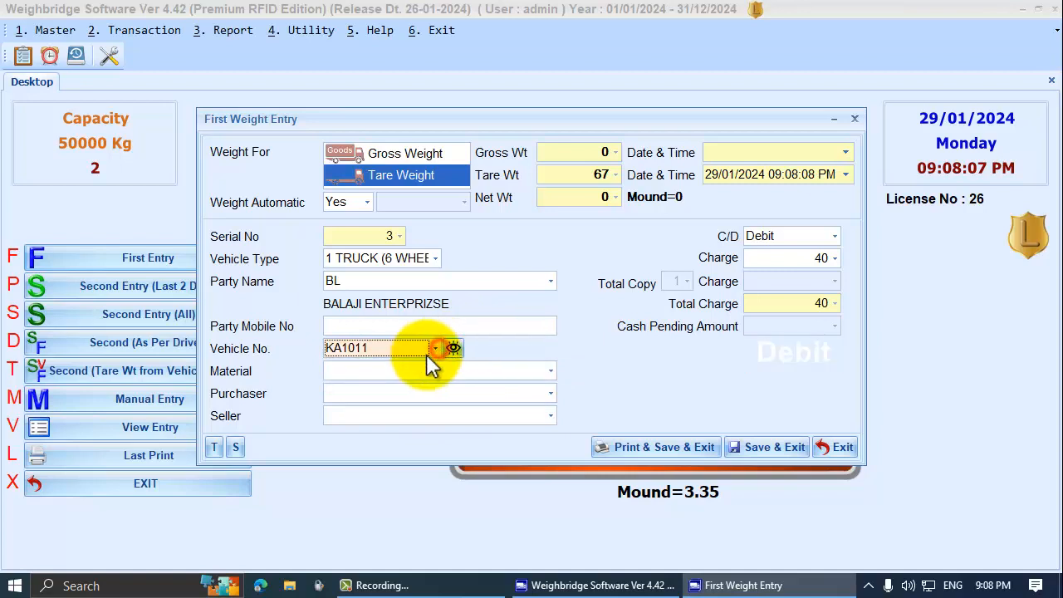
pyautogui.click(434, 349)
pyautogui.click(403, 381)
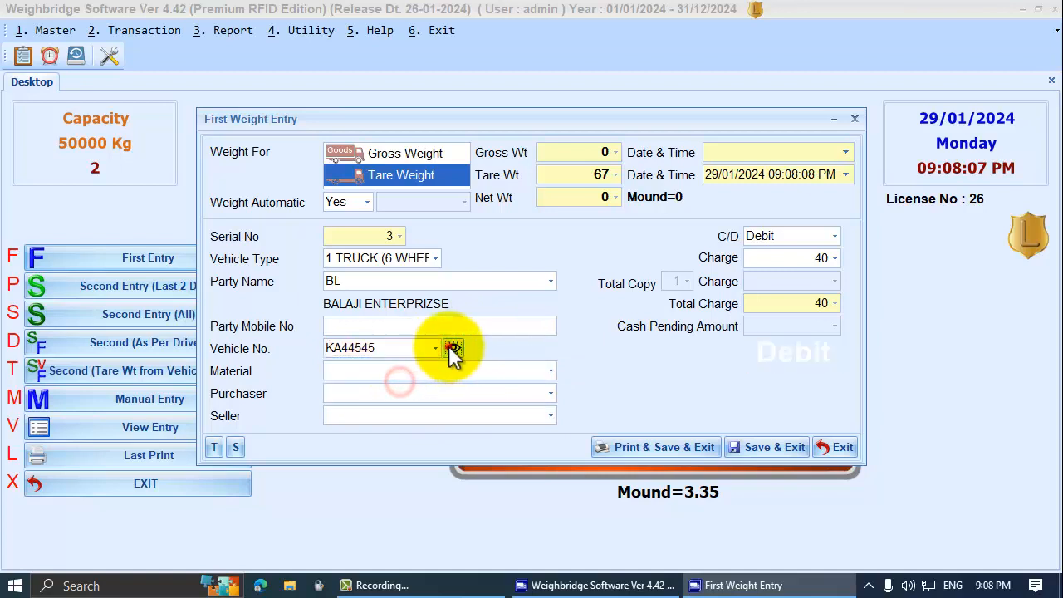
pyautogui.click(827, 452)
pyautogui.press('Return')
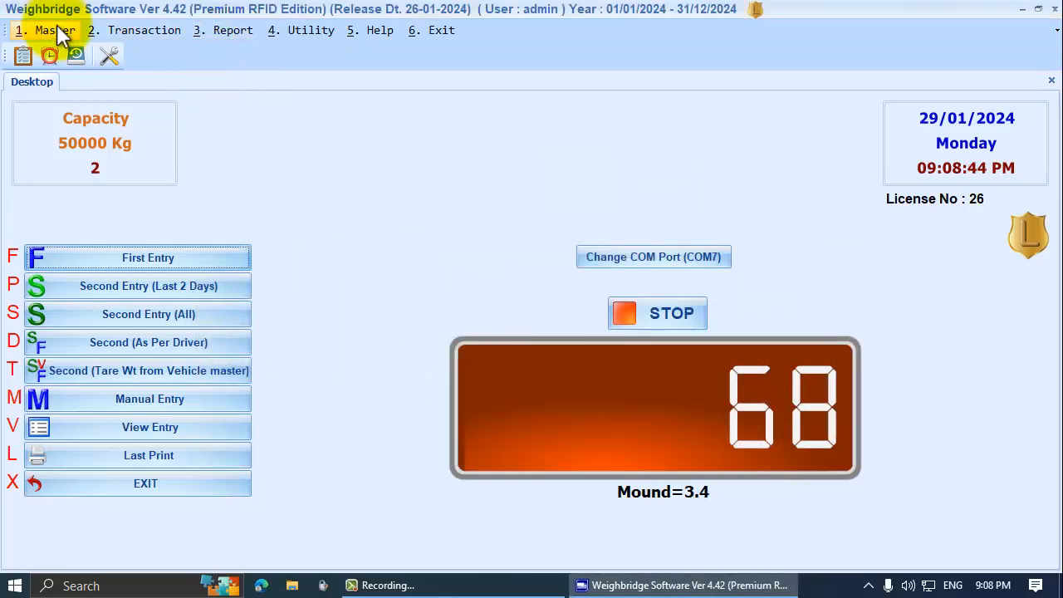
# Find the BALAJI ENTERPRIZSE record in the Party Master and load it for editing.
pyautogui.click(55, 30)
pyautogui.click(83, 53)
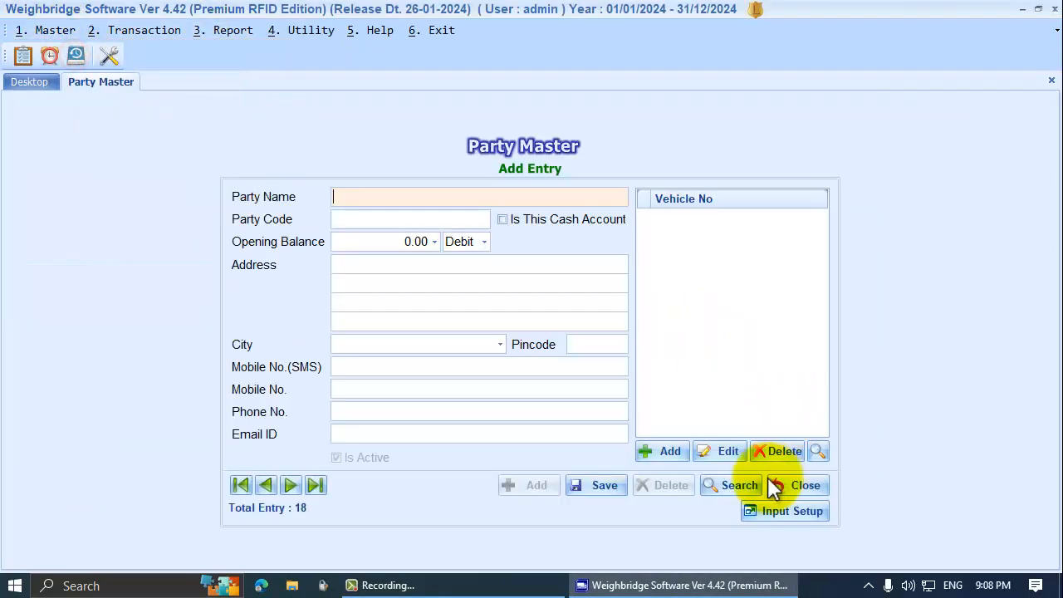
pyautogui.click(742, 486)
pyautogui.doubleClick(66, 86)
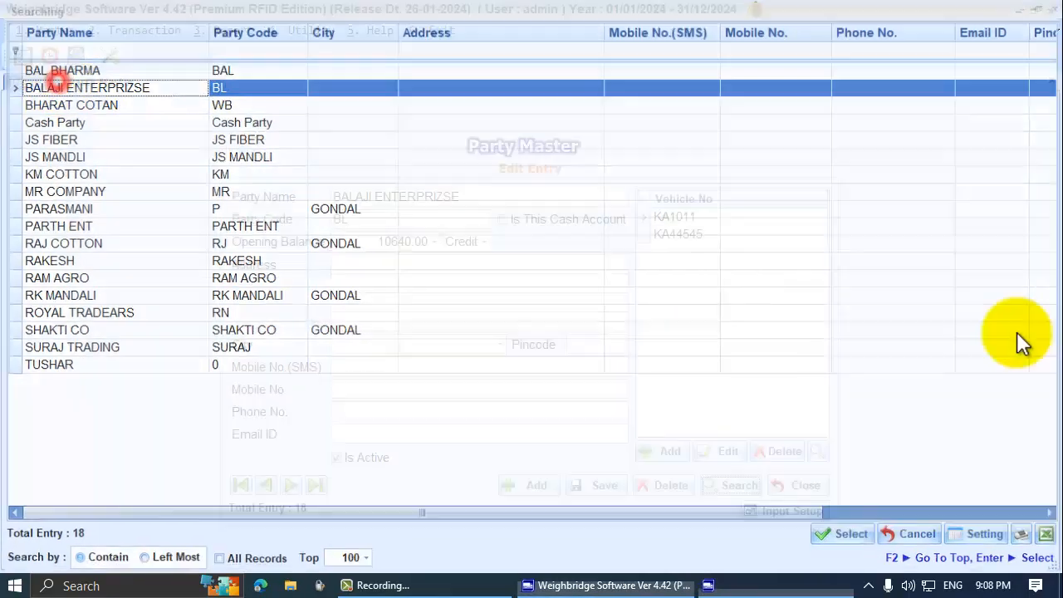
# Attach a photo to registered vehicle KA1011, save the vehicle and the party record, and close the Party Master.
pyautogui.click(702, 214)
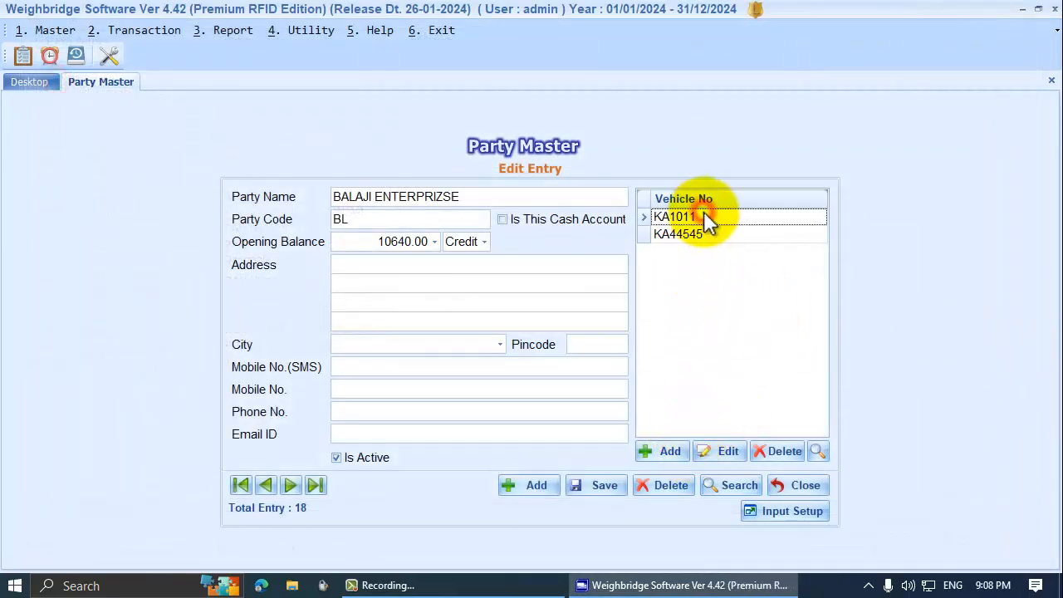
pyautogui.click(723, 451)
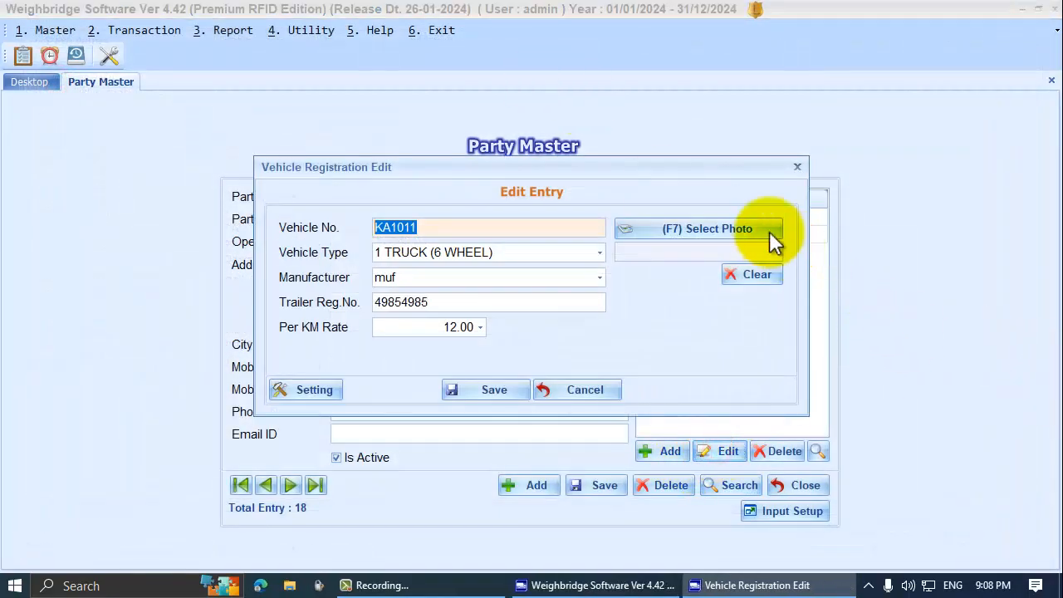
pyautogui.click(769, 231)
pyautogui.doubleClick(607, 280)
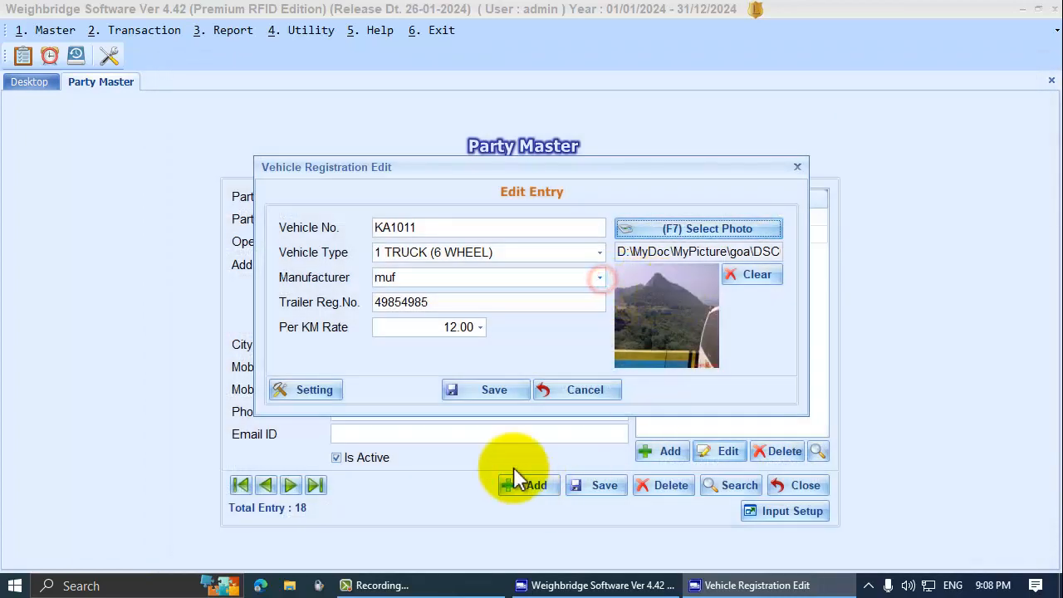
pyautogui.click(484, 390)
pyautogui.click(598, 485)
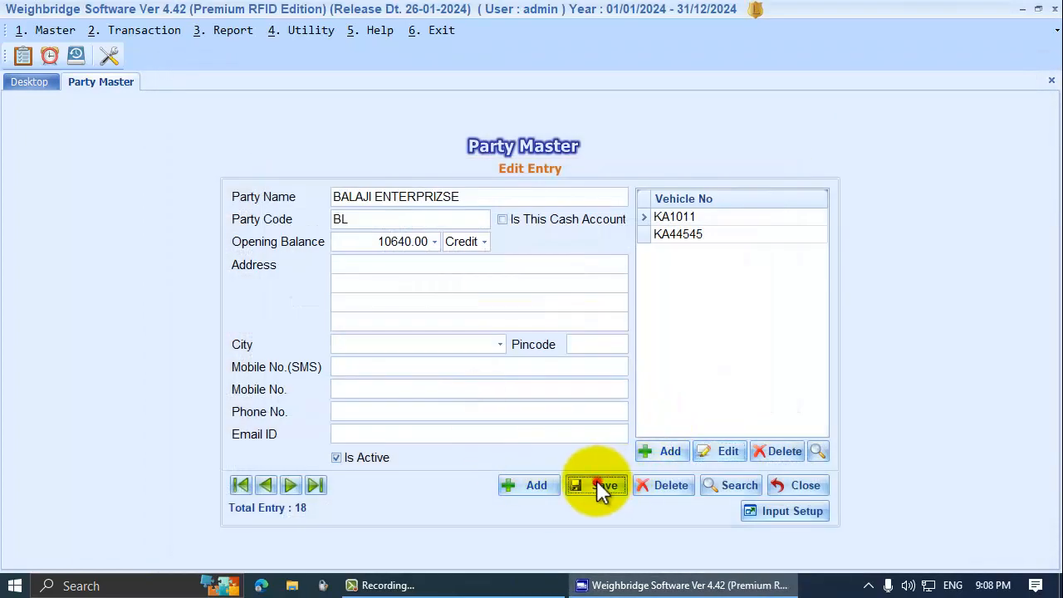
pyautogui.click(800, 485)
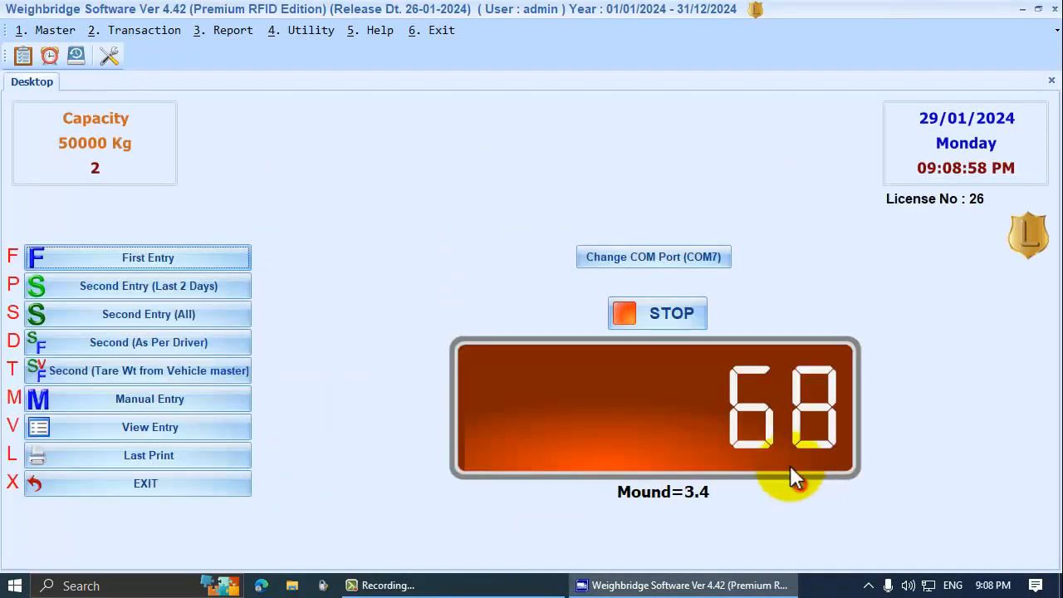
# Open a new first weight entry and choose BALAJI ENTERPRIZSE as the party.
pyautogui.click(127, 258)
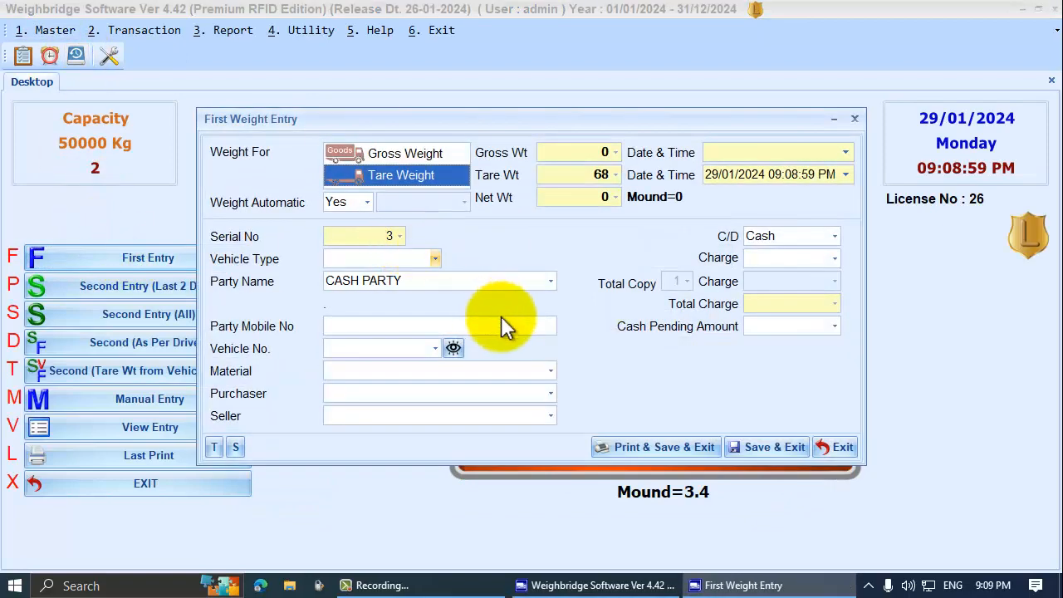
pyautogui.click(550, 281)
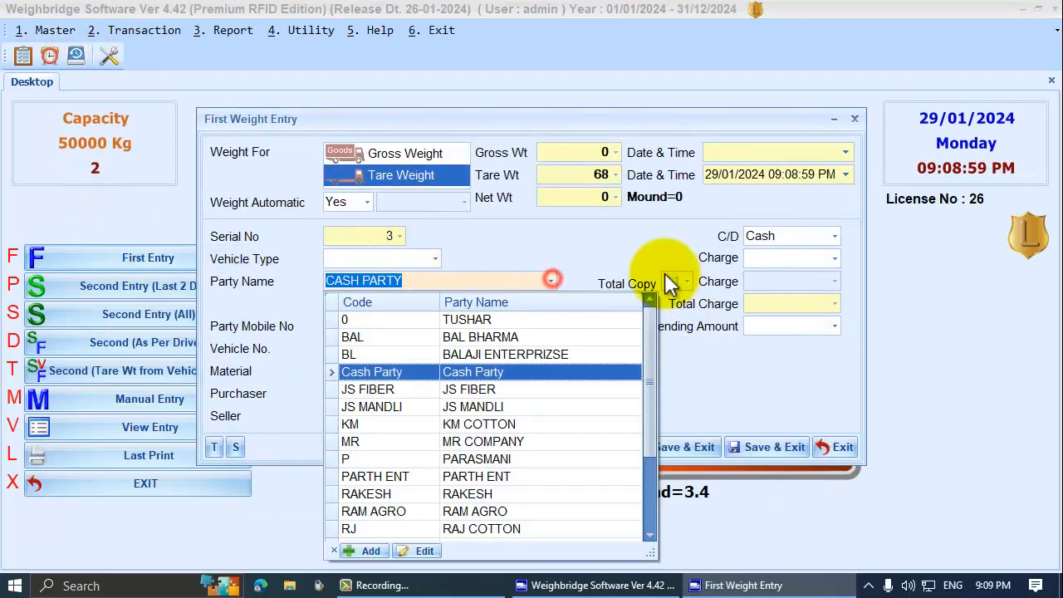
pyautogui.press('Up')
pyautogui.press('Up')
pyautogui.press('Down')
pyautogui.press('Down')
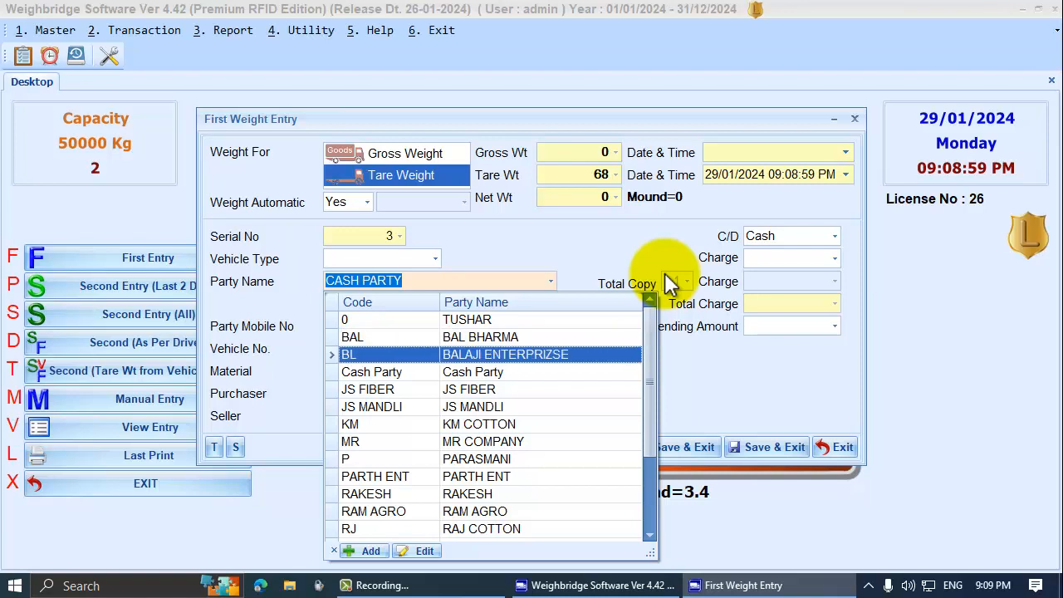
pyautogui.press('Up')
pyautogui.press('Return')
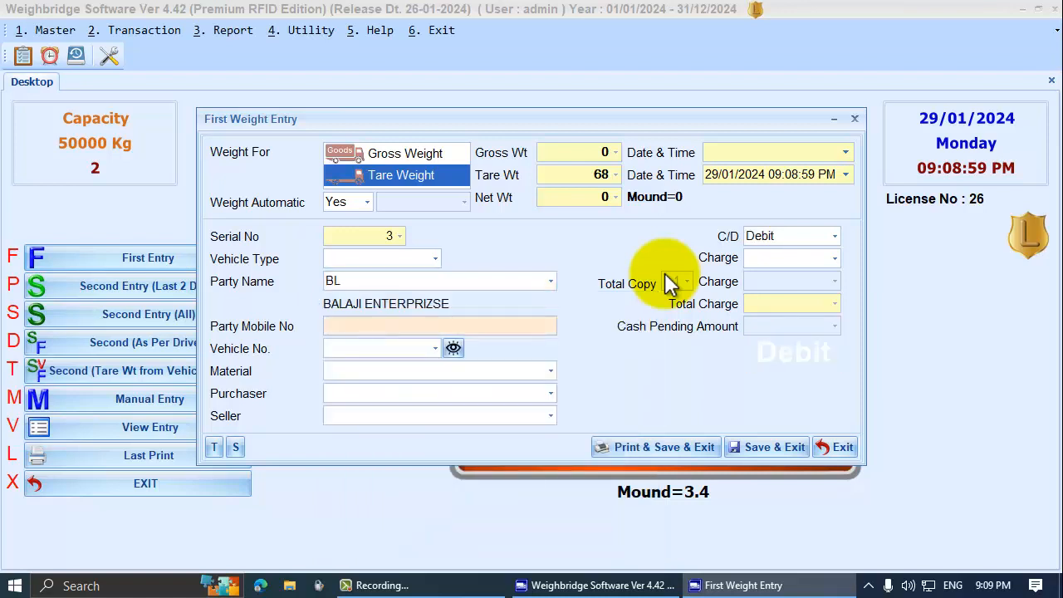
# Select vehicle KA1011 in the weight entry, view its registered photo, and close the photo.
pyautogui.click(432, 348)
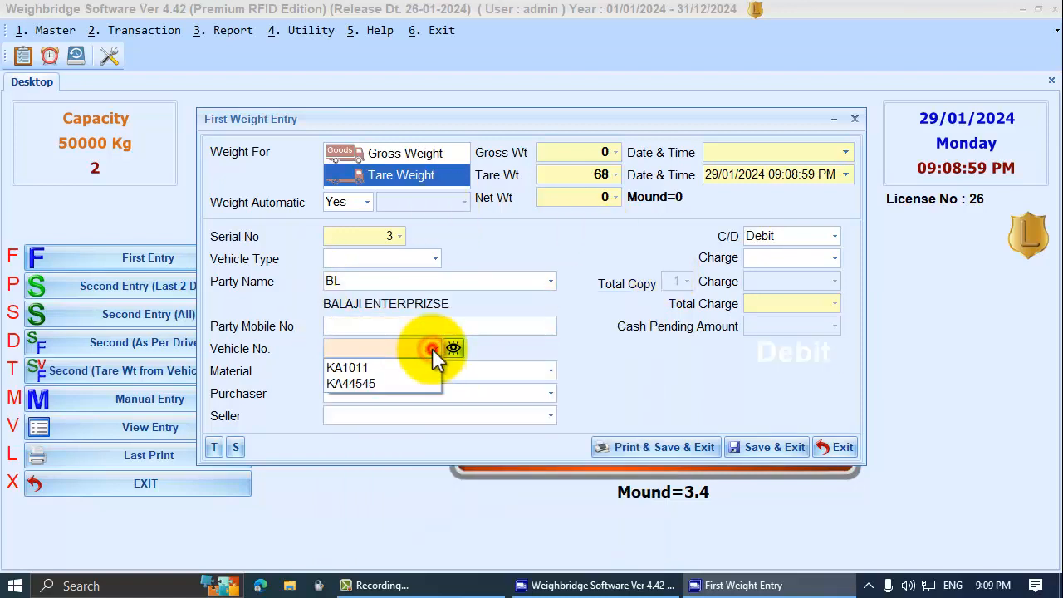
pyautogui.click(402, 368)
pyautogui.click(452, 348)
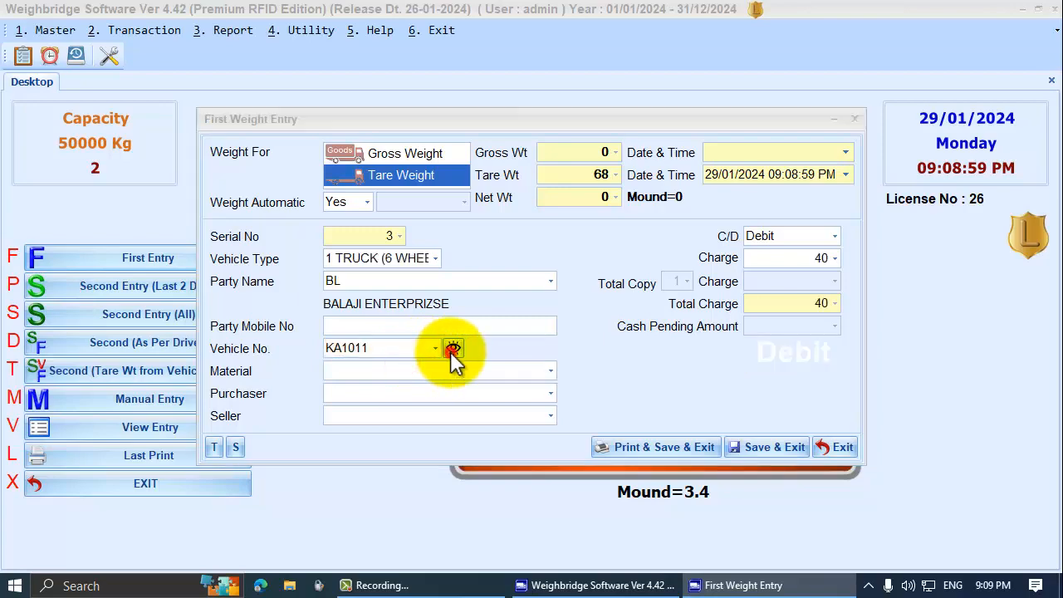
pyautogui.click(480, 493)
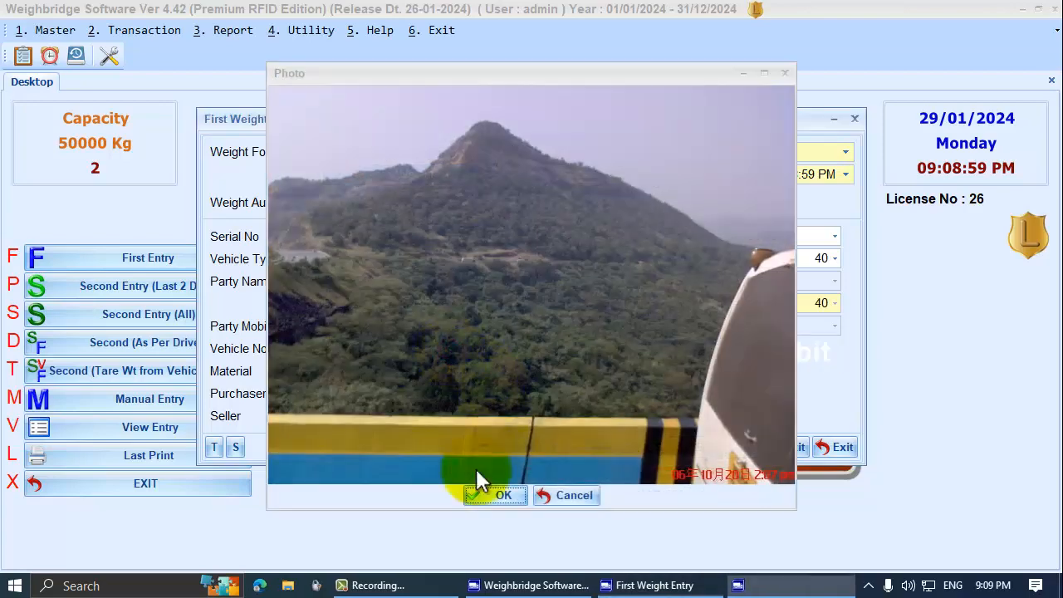
# Switch the vehicle number to KA44545 and back to KA1011, and close the first weight entry without saving.
pyautogui.click(431, 348)
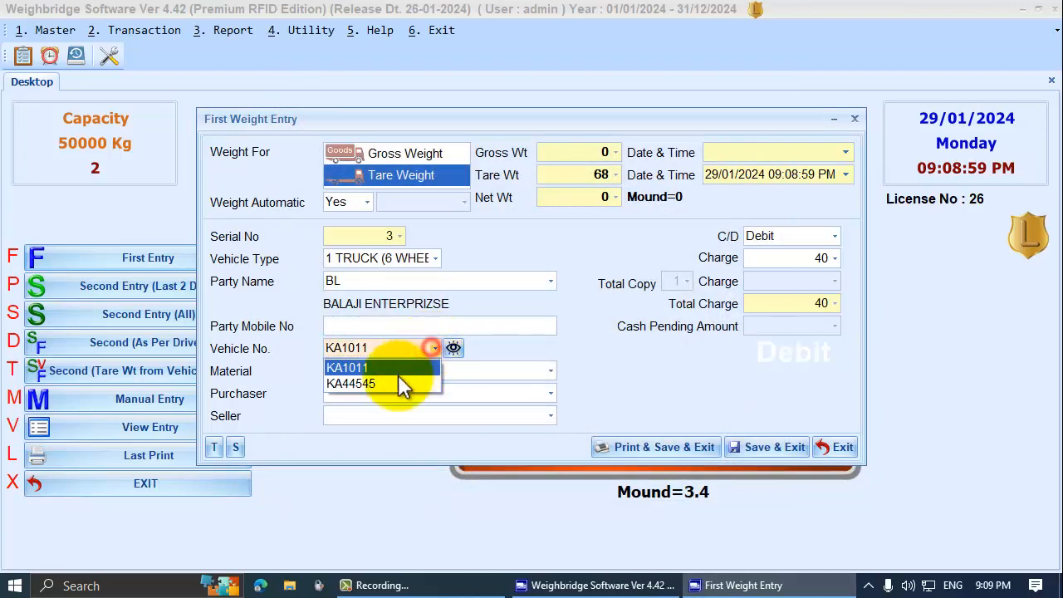
pyautogui.click(393, 381)
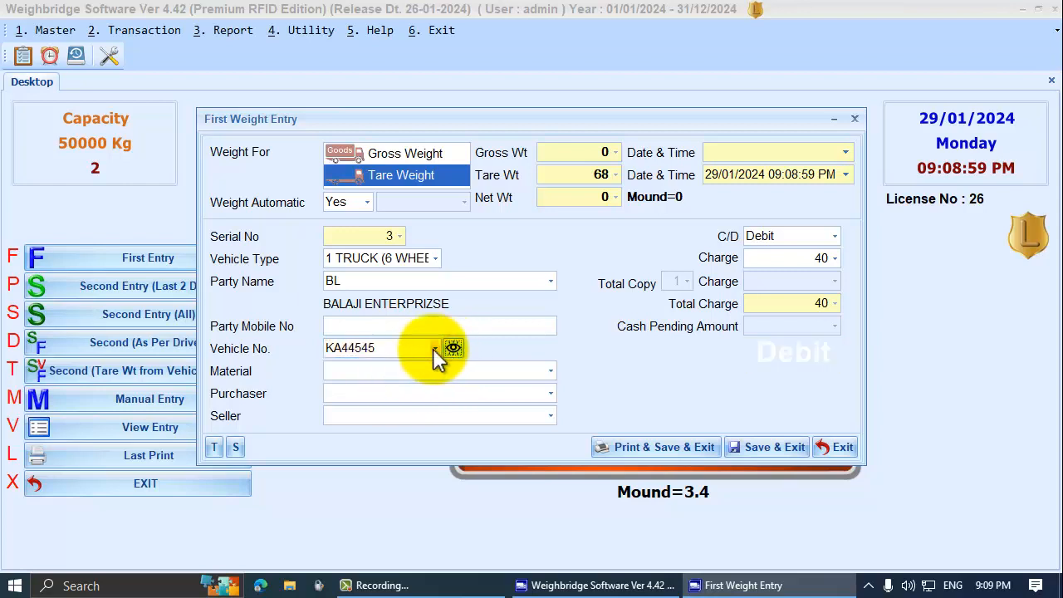
pyautogui.click(432, 348)
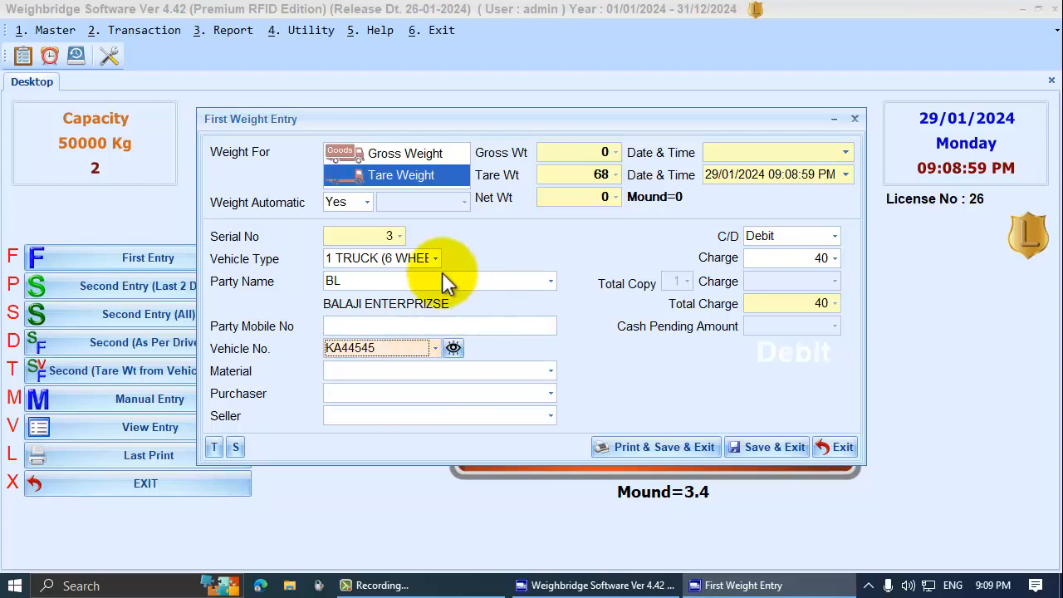
pyautogui.click(434, 348)
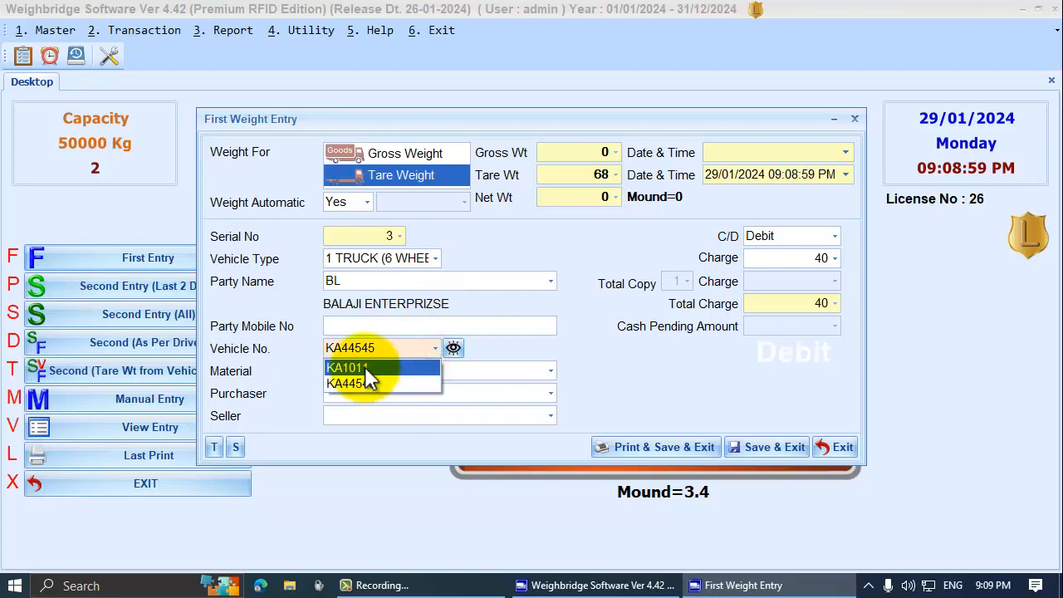
pyautogui.click(364, 367)
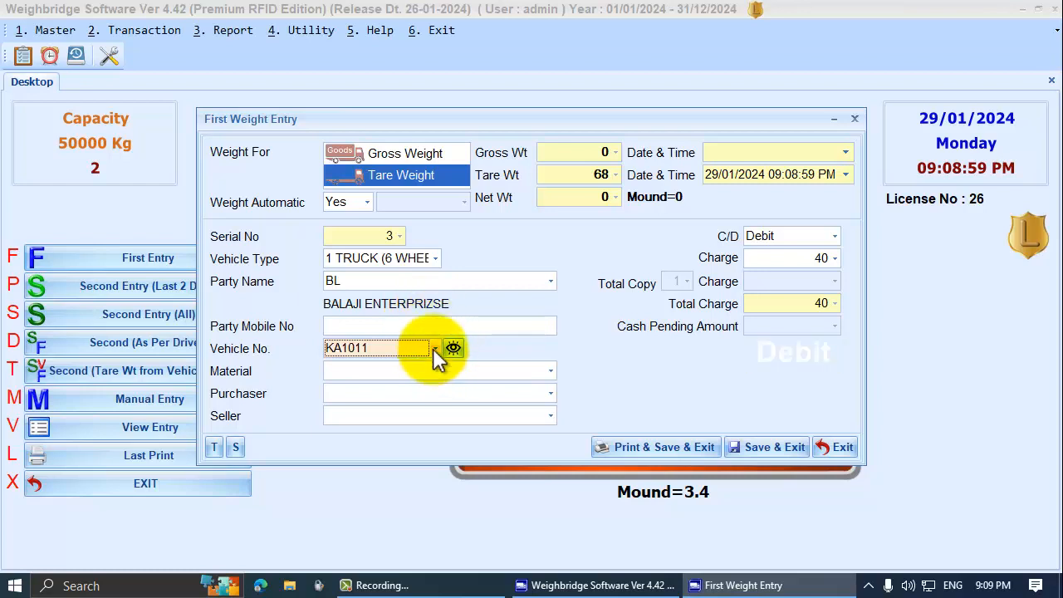
pyautogui.click(433, 348)
pyautogui.click(431, 347)
pyautogui.click(403, 345)
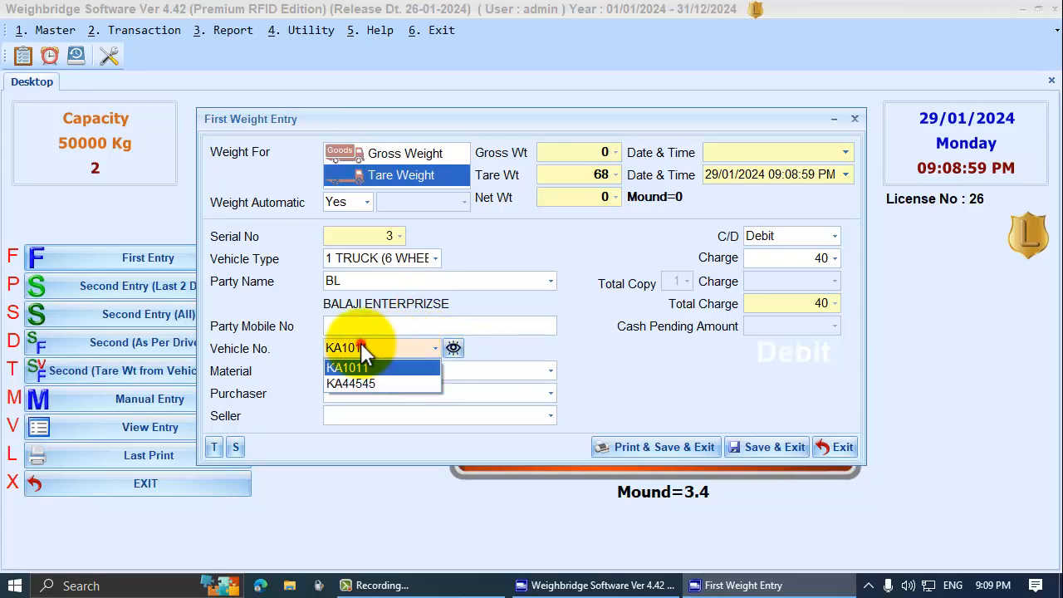
pyautogui.click(359, 366)
pyautogui.press('Escape')
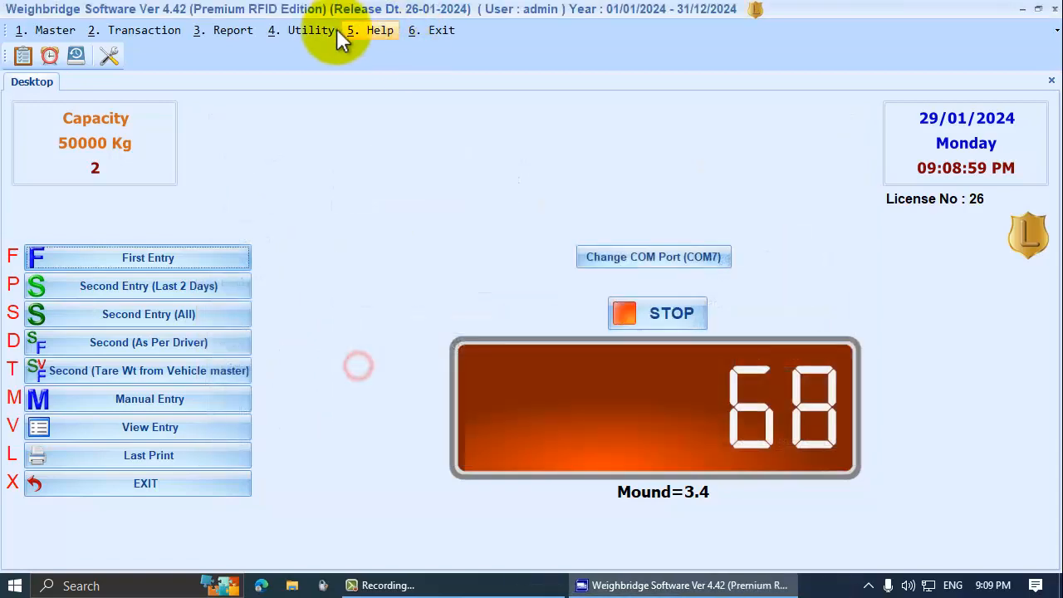
# Set the vehicle number list type to Display Only Vehicle No of Party Registered Vehicle No(Allow Add At Entry time) in Software Setup and save.
pyautogui.click(318, 30)
pyautogui.click(312, 54)
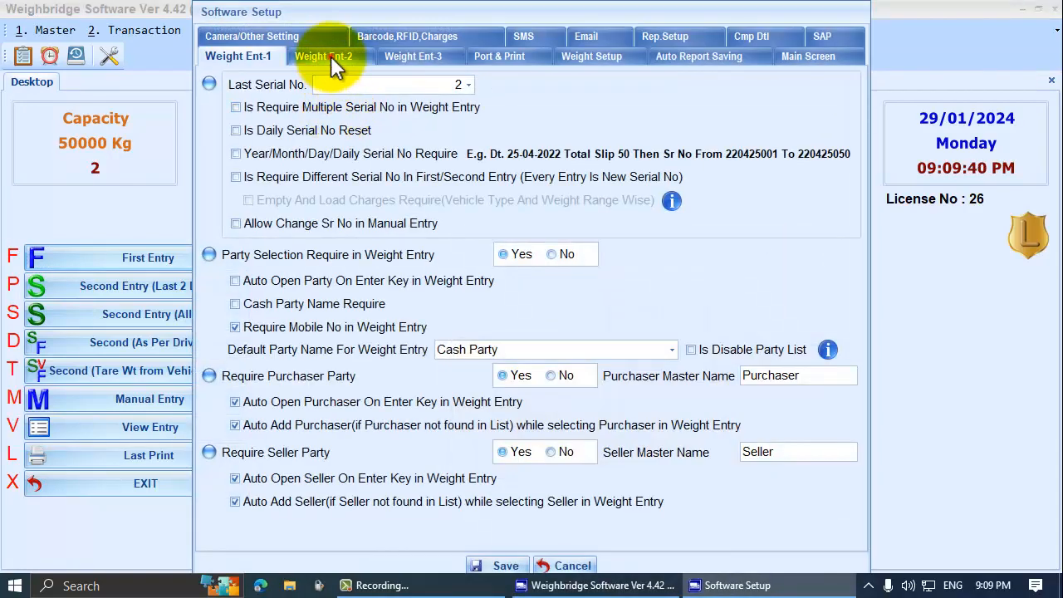
pyautogui.click(331, 60)
pyautogui.click(849, 498)
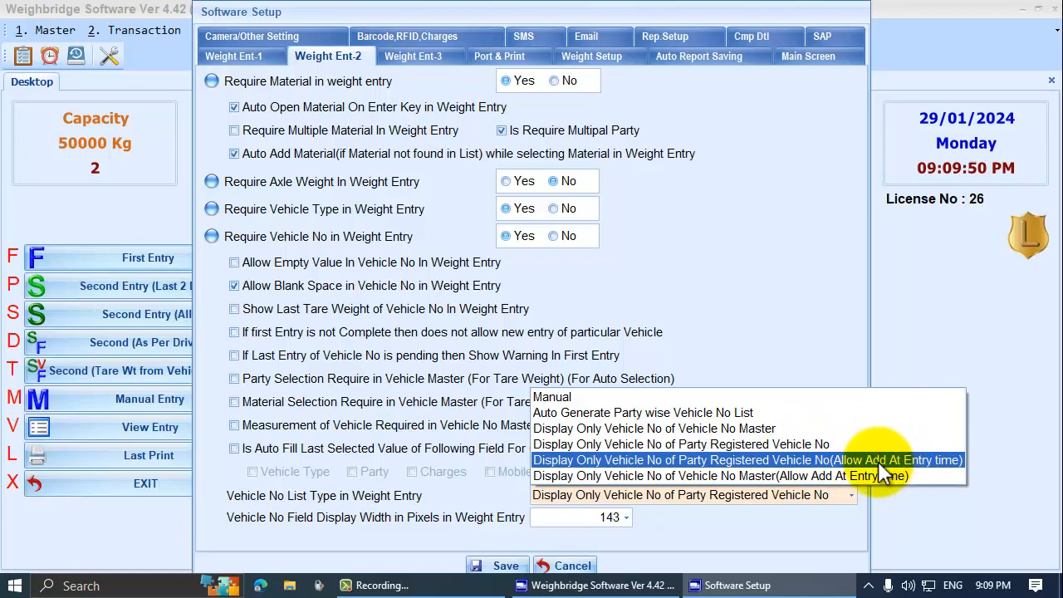
pyautogui.click(841, 459)
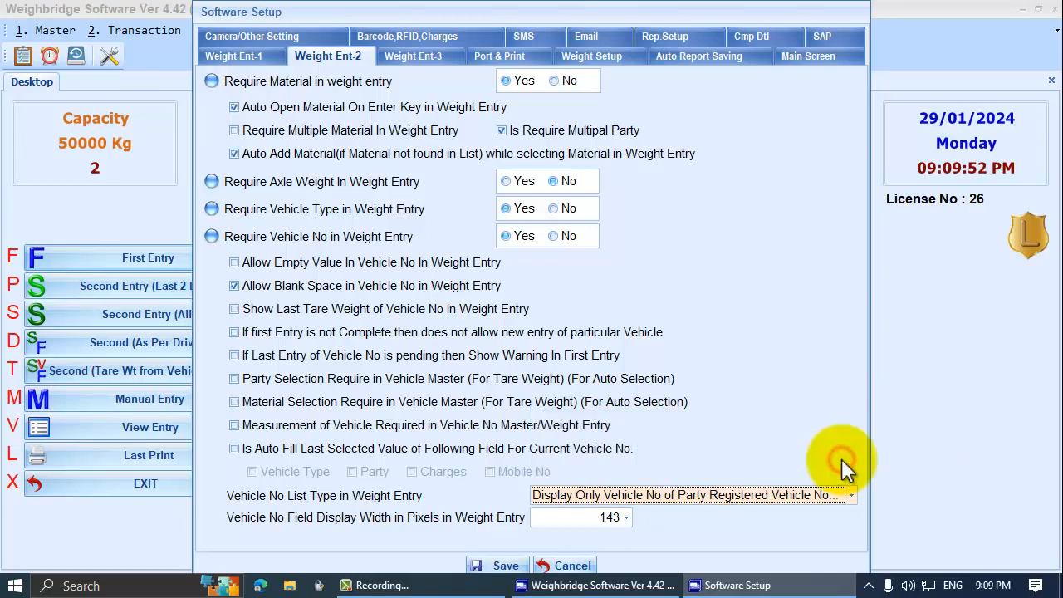
pyautogui.click(490, 565)
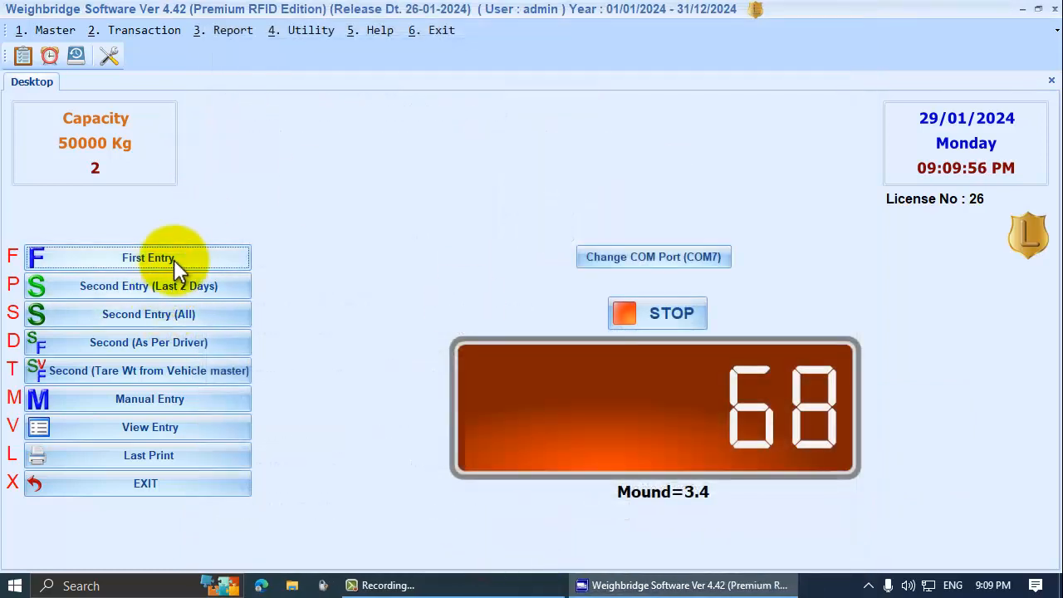
# Start a new first weight entry with party code BL for BALAJI ENTERPRIZSE.
pyautogui.click(173, 258)
pyautogui.click(551, 281)
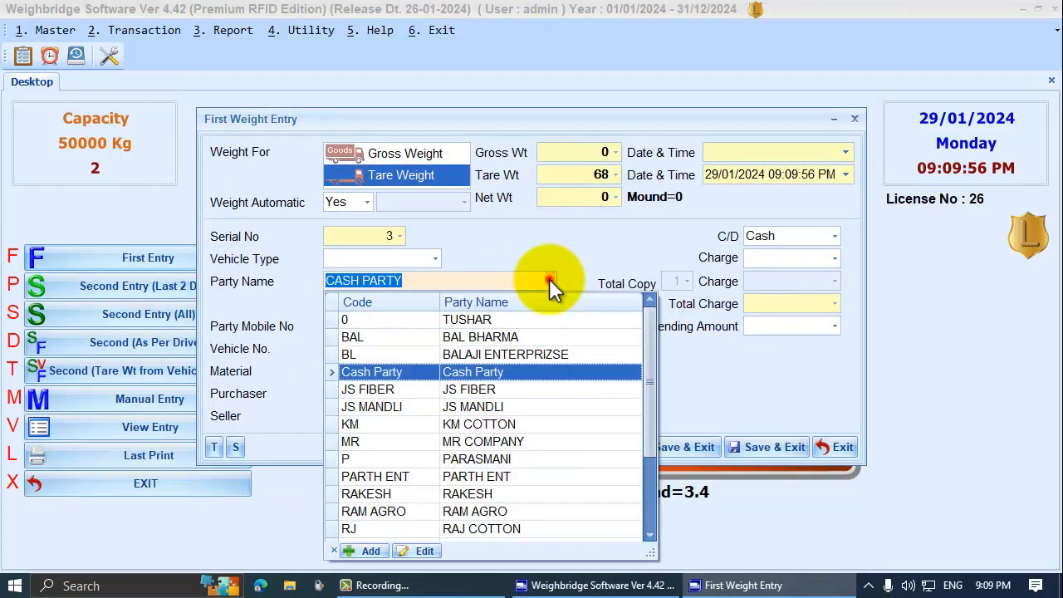
pyautogui.write('BL')
pyautogui.press('Return')
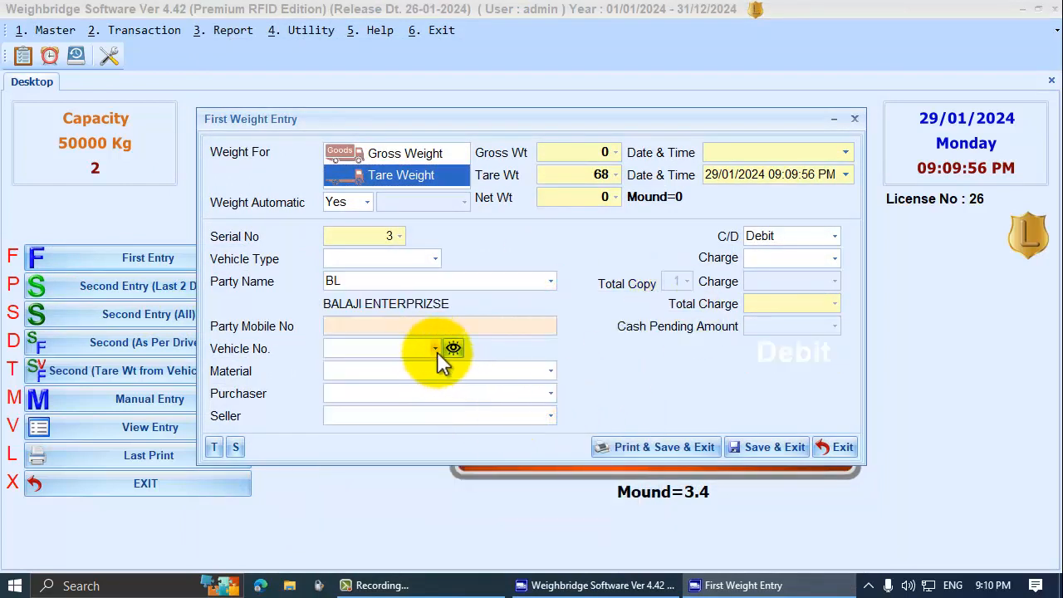
# Select registered vehicle KA1011, change the vehicle number to KA44545, and place the cursor in that field for editing.
pyautogui.click(435, 348)
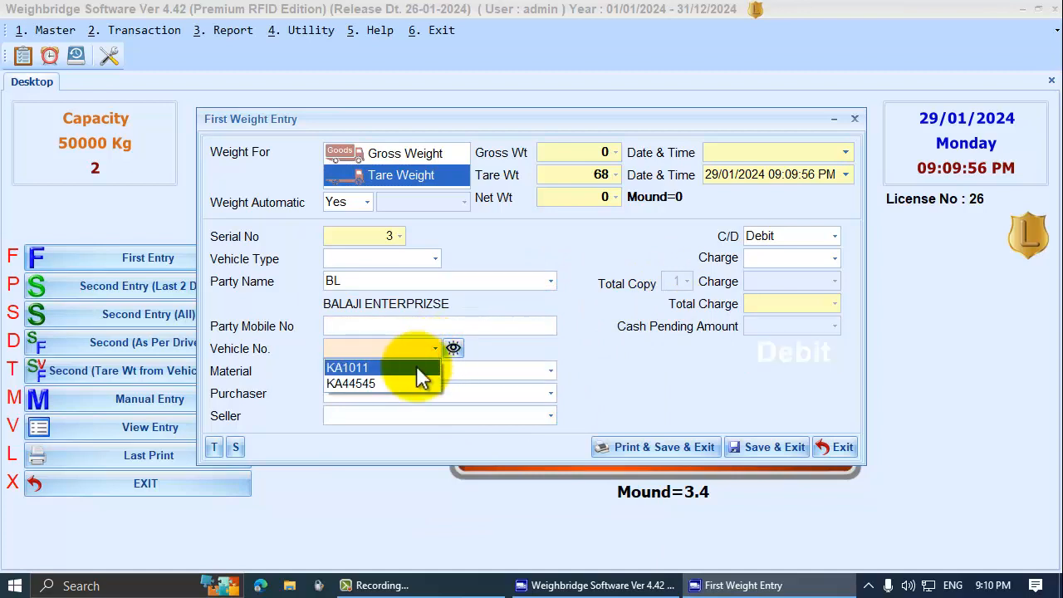
pyautogui.click(416, 367)
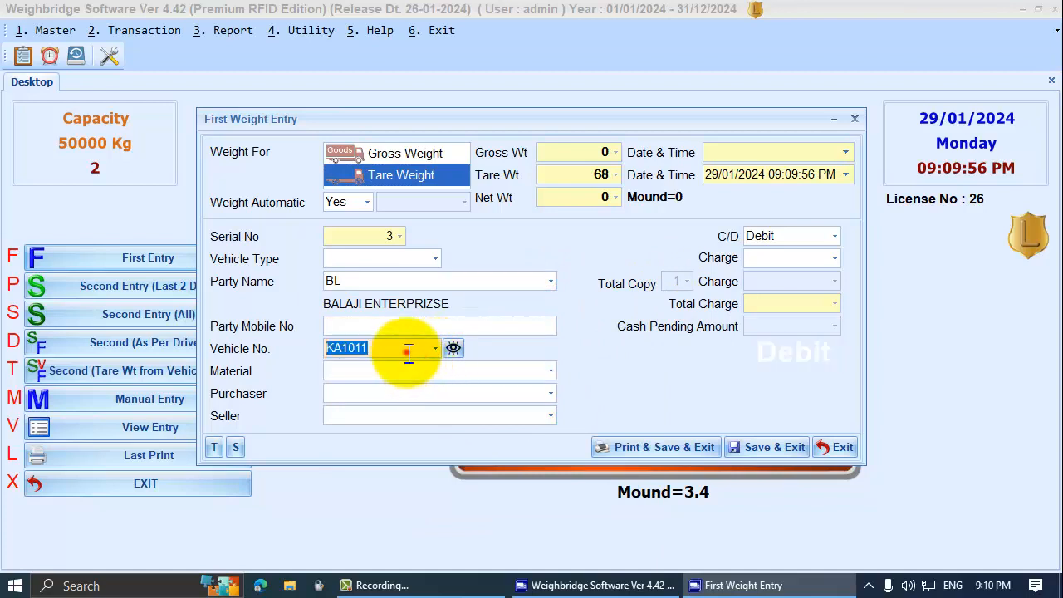
pyautogui.click(434, 349)
pyautogui.click(391, 382)
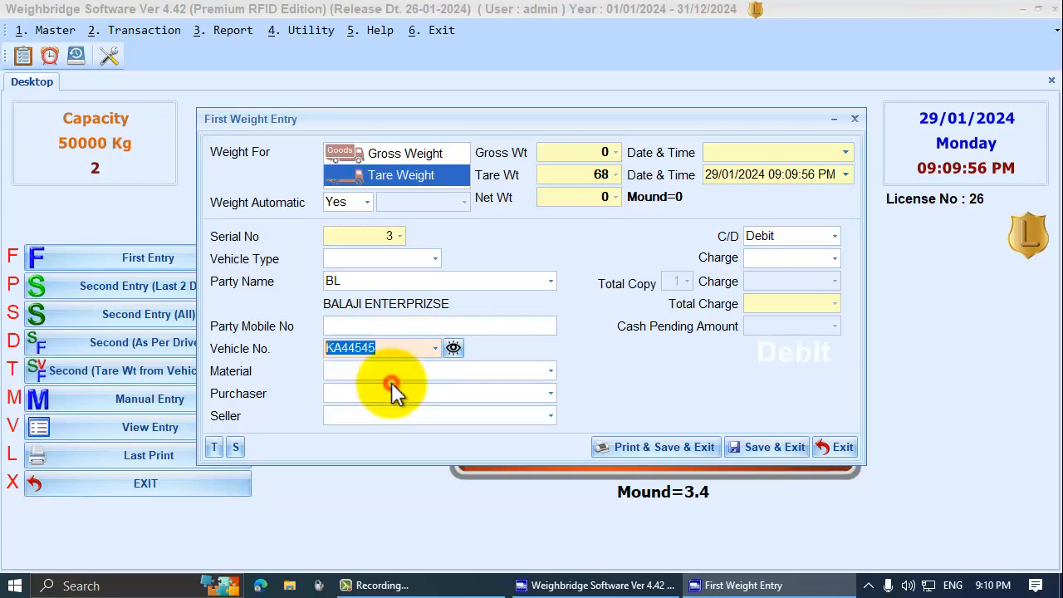
pyautogui.click(392, 349)
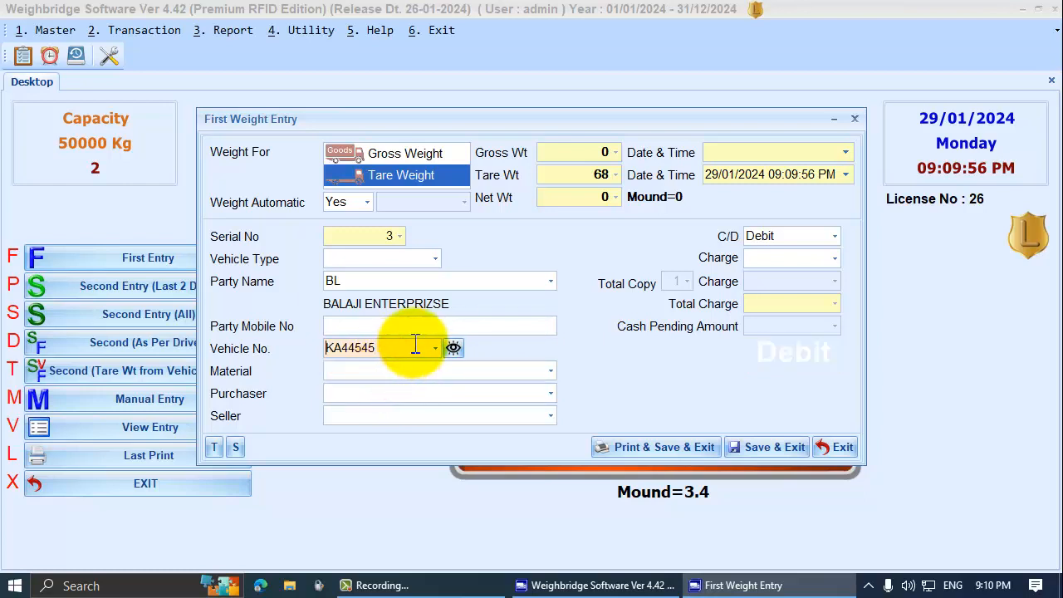
# Replace the vehicle number with KA8883 and close the first weight entry without saving.
pyautogui.doubleClick(415, 345)
pyautogui.press('BackSpace')
pyautogui.write('KA8883')
pyautogui.press('Return')
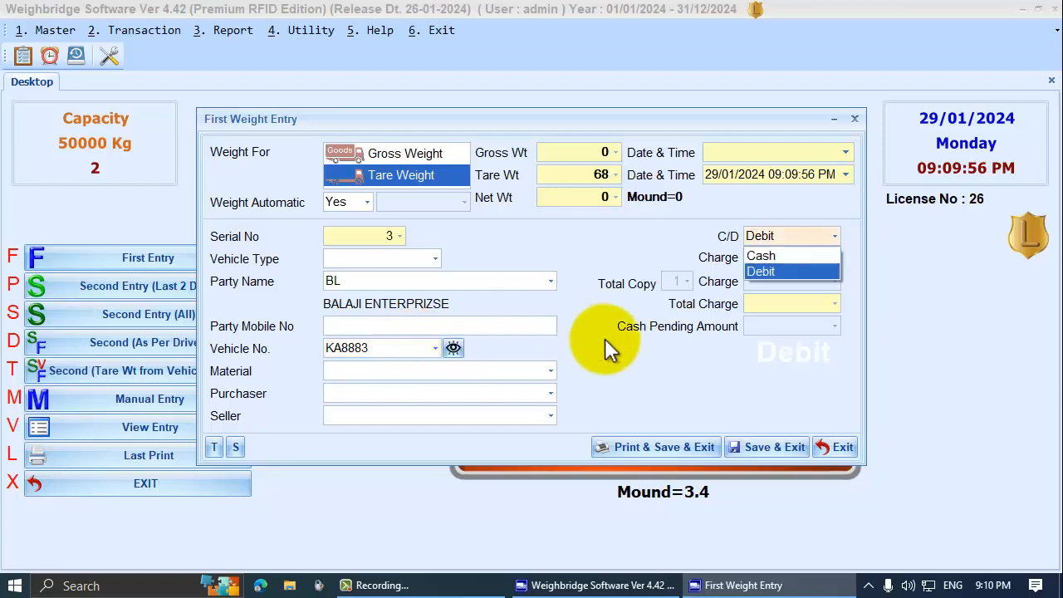
pyautogui.press('Escape')
pyautogui.press('Escape')
# Set the vehicle number list type to Display Only Vehicle No of Vehicle No Master(Allow Add At Entry time) in Software Setup and save.
pyautogui.click(314, 43)
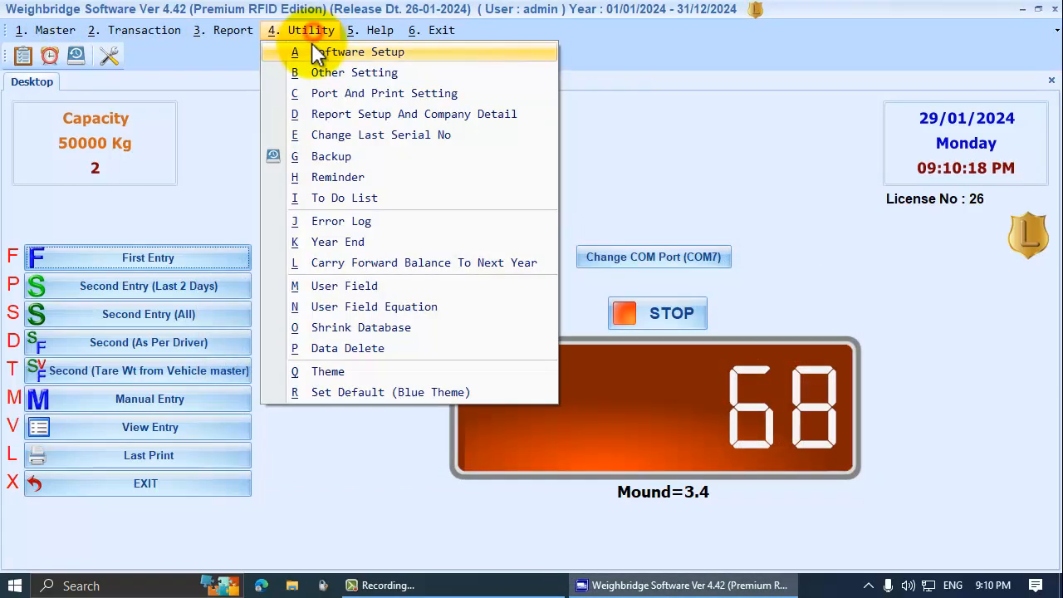
pyautogui.click(315, 51)
pyautogui.click(323, 59)
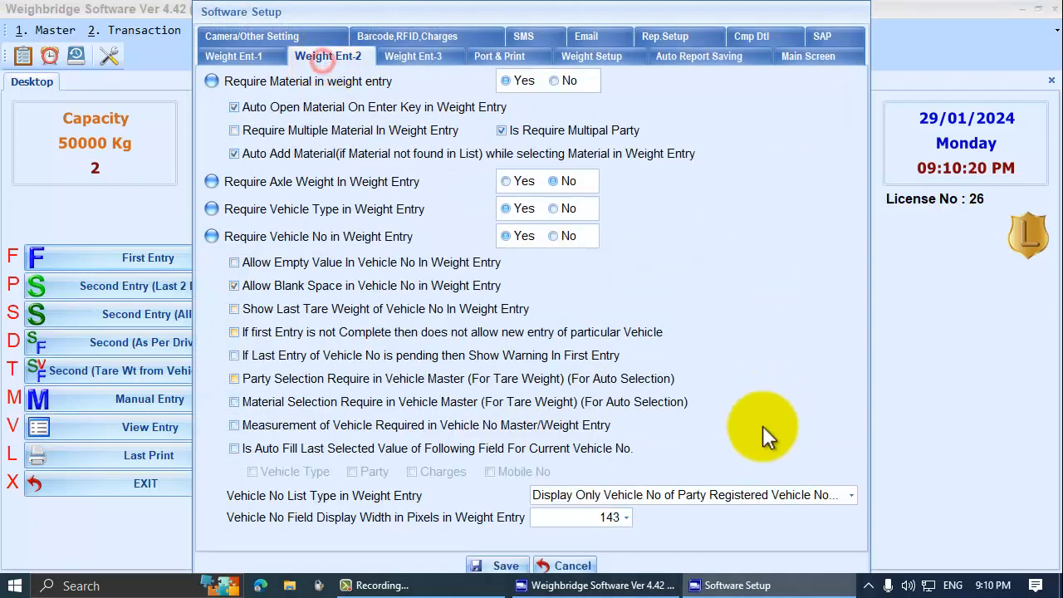
pyautogui.click(816, 498)
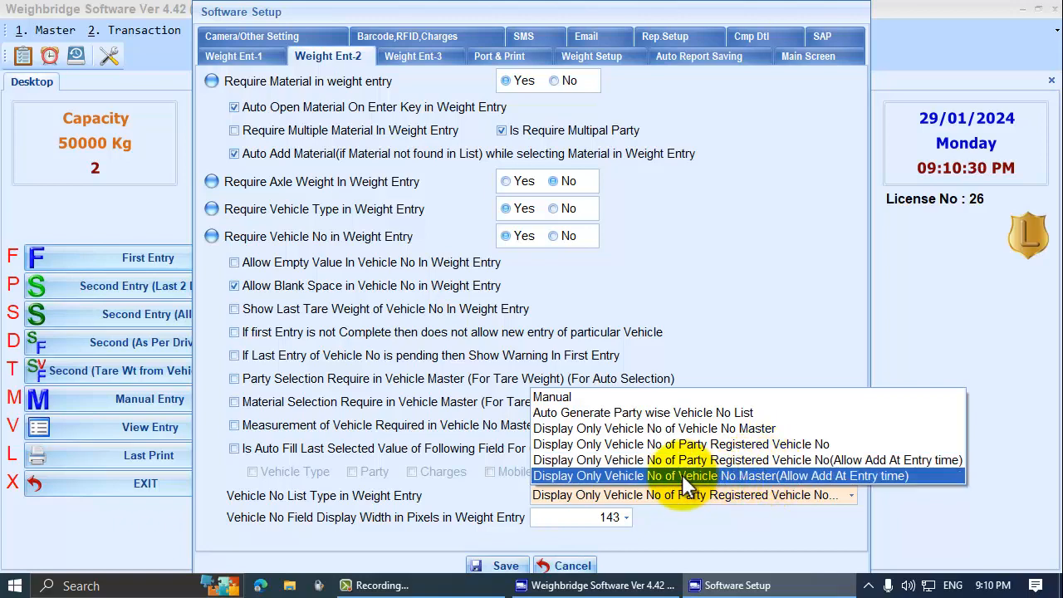
pyautogui.click(785, 475)
pyautogui.click(489, 564)
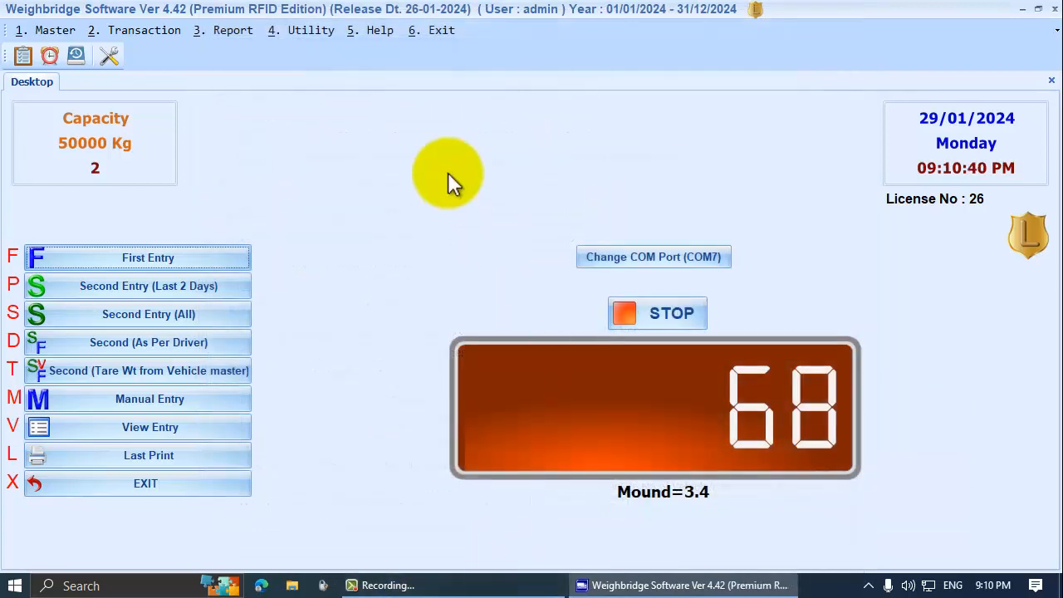
# Browse the vehicle records stored in the Vehicle No Master and close it.
pyautogui.click(33, 32)
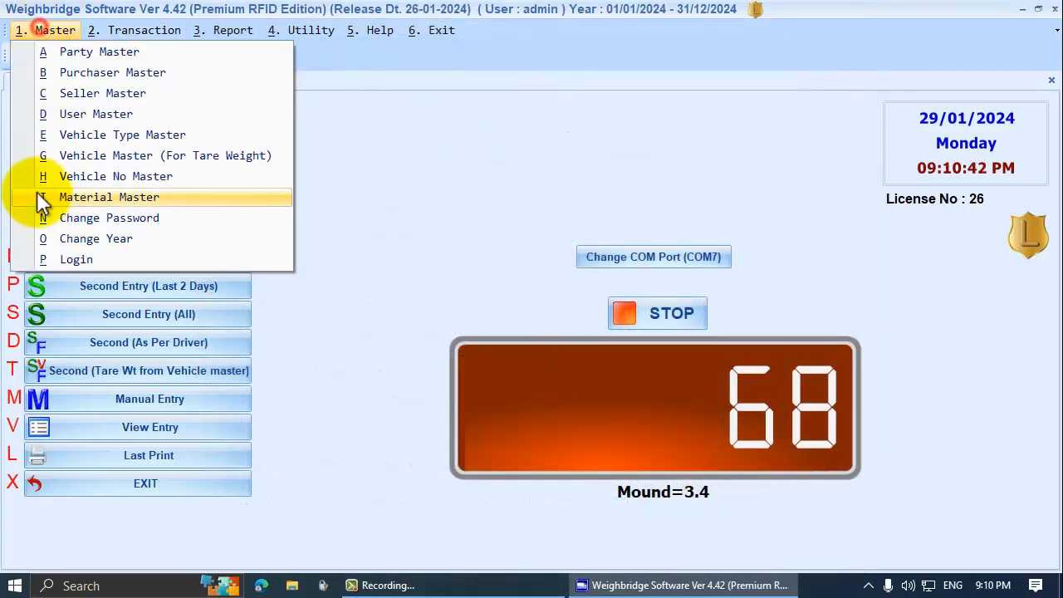
pyautogui.click(70, 175)
pyautogui.click(308, 385)
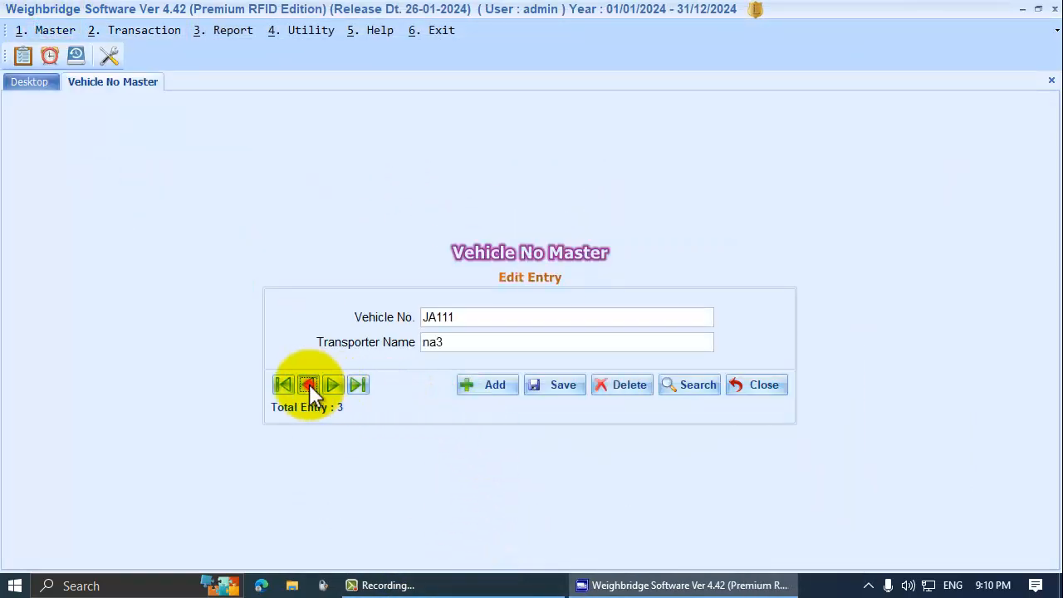
pyautogui.click(308, 385)
pyautogui.press('Escape')
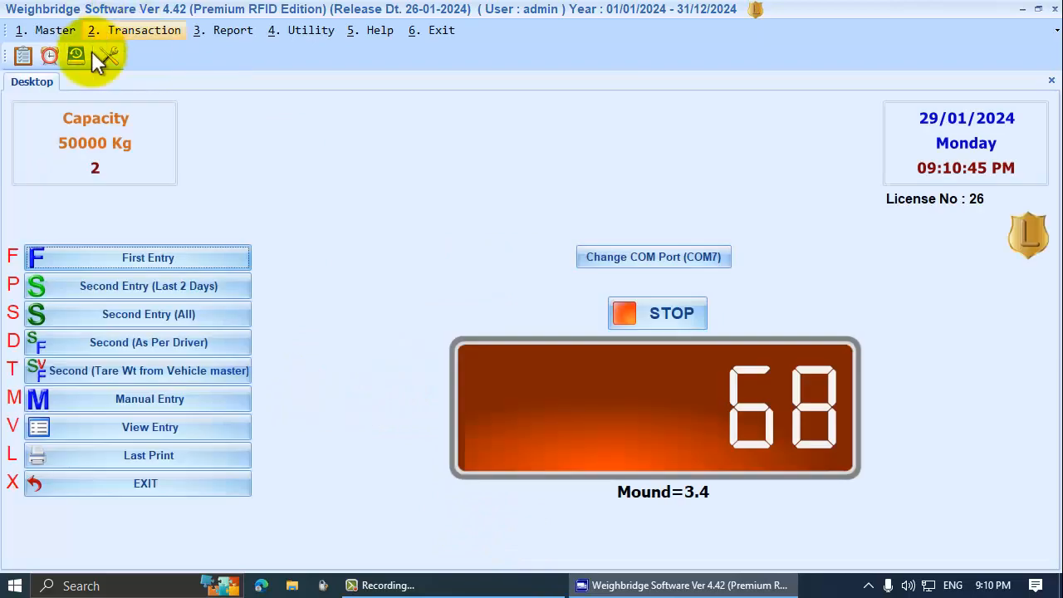
# Start a new first weight entry and select vehicle V0001 from the vehicle number list.
pyautogui.click(150, 259)
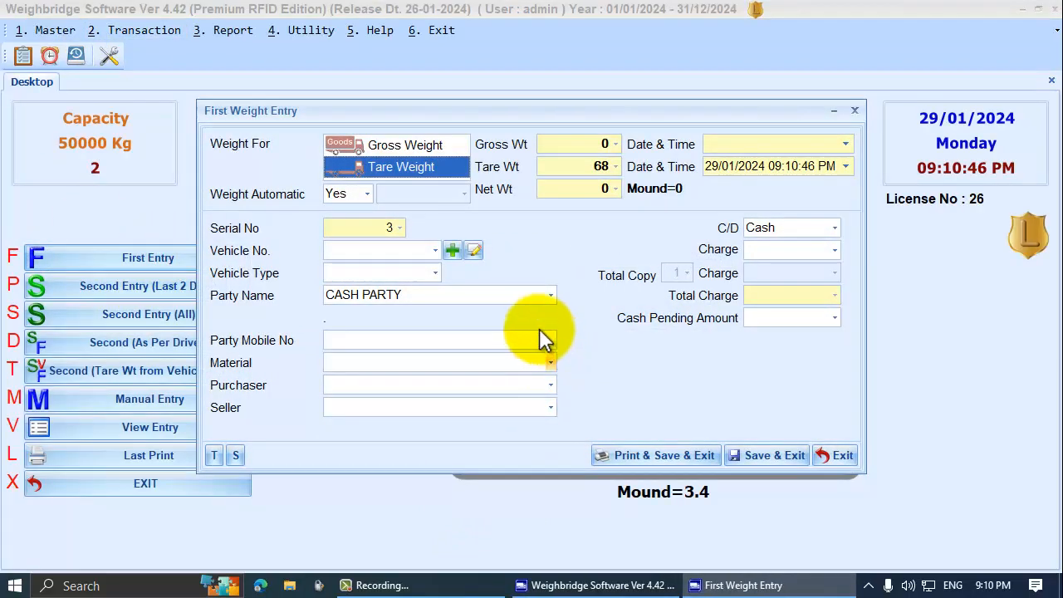
pyautogui.click(434, 250)
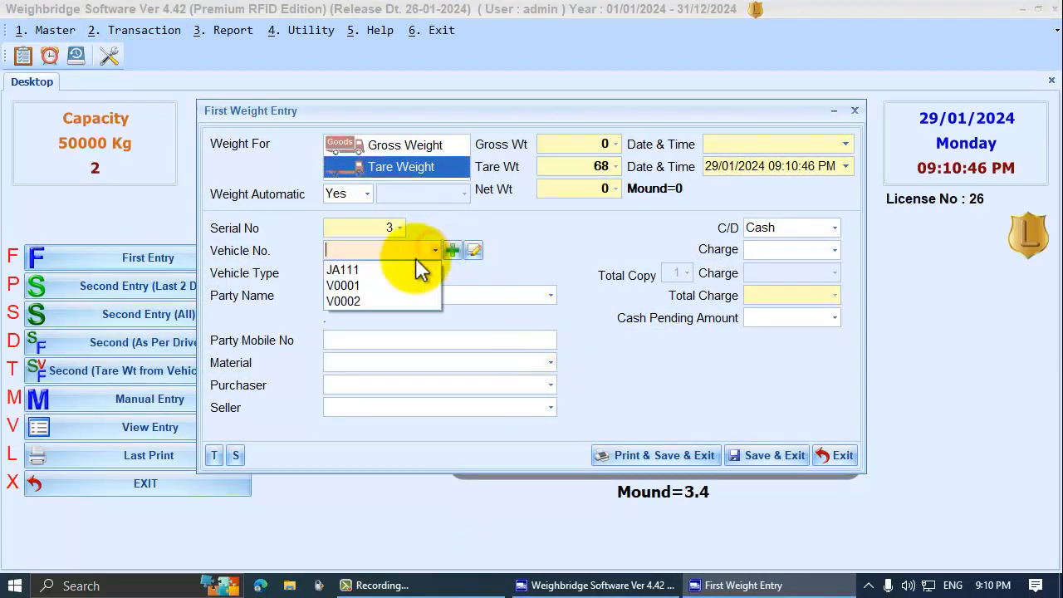
pyautogui.press('Down')
pyautogui.press('Down')
pyautogui.press('Return')
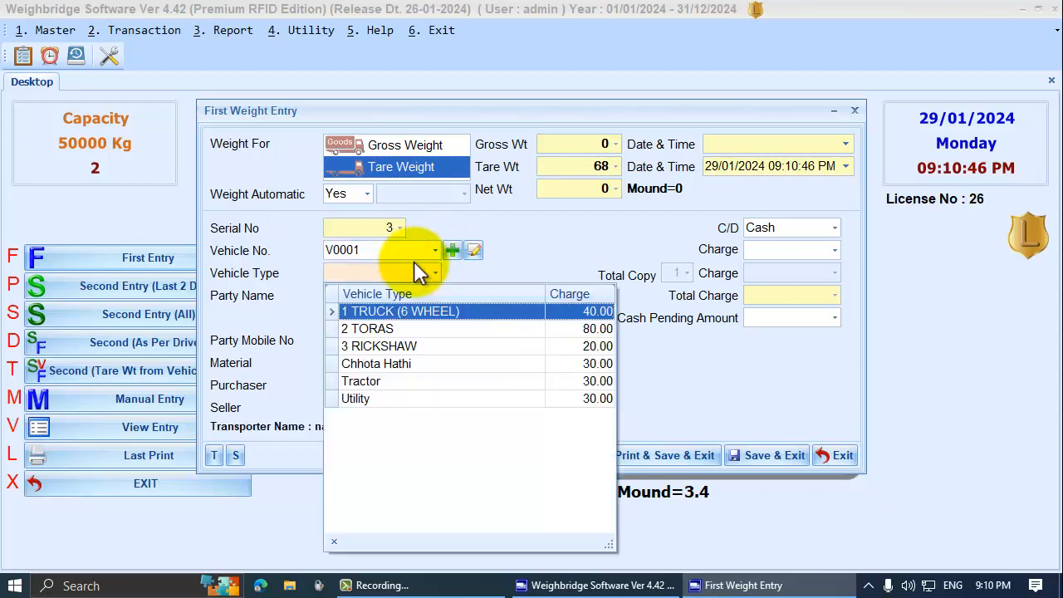
# Replace the vehicle number with the unlisted KA3333 and close the first weight entry without saving.
pyautogui.hotkey('shift', 'Tab')
pyautogui.hotkey('shift', 'Tab')
pyautogui.press('Tab')
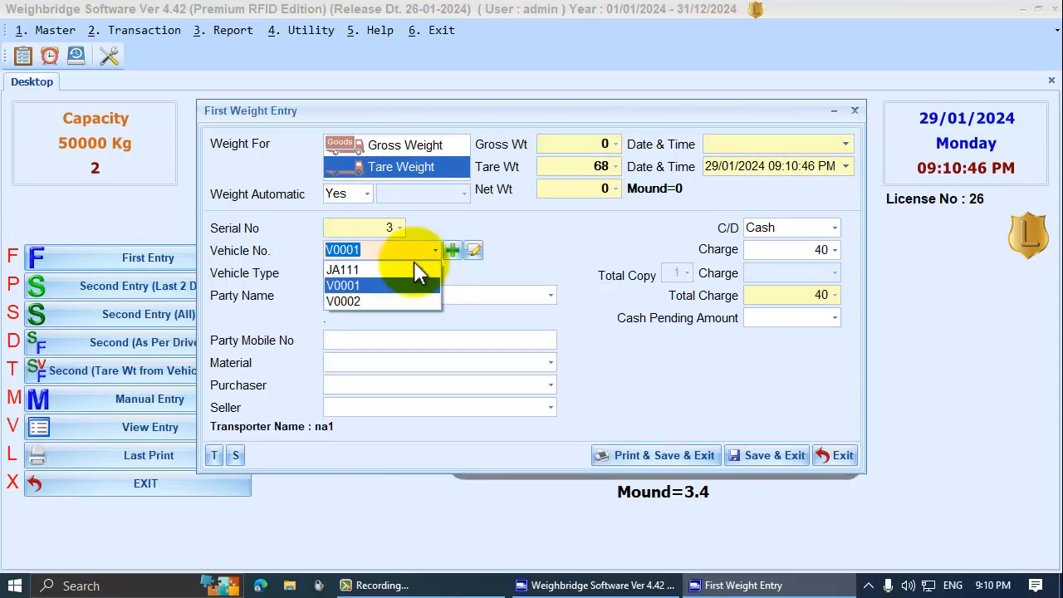
pyautogui.press('Up')
pyautogui.write('KA3')
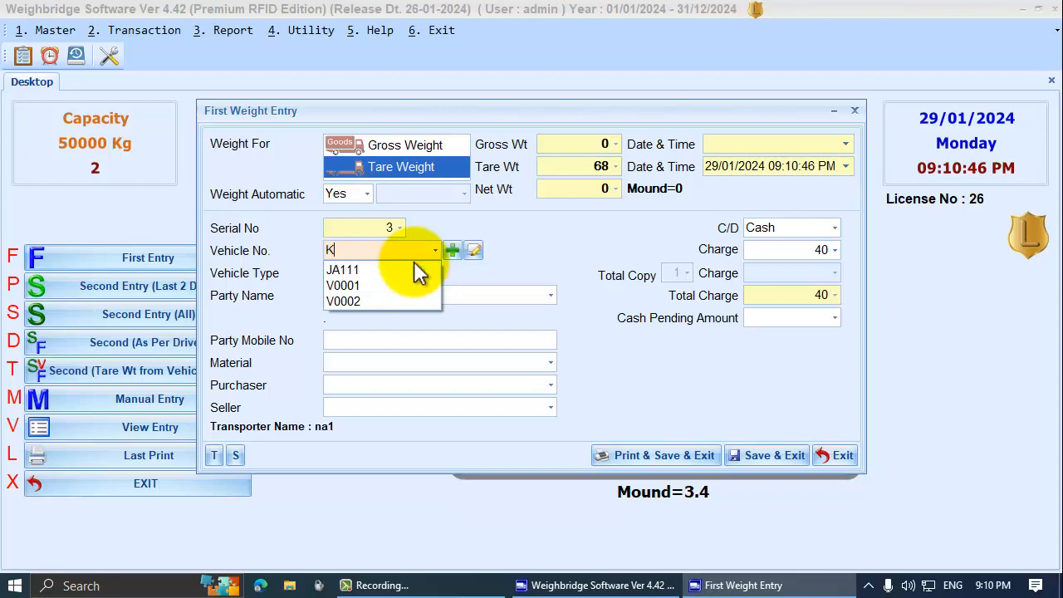
pyautogui.press('Tab')
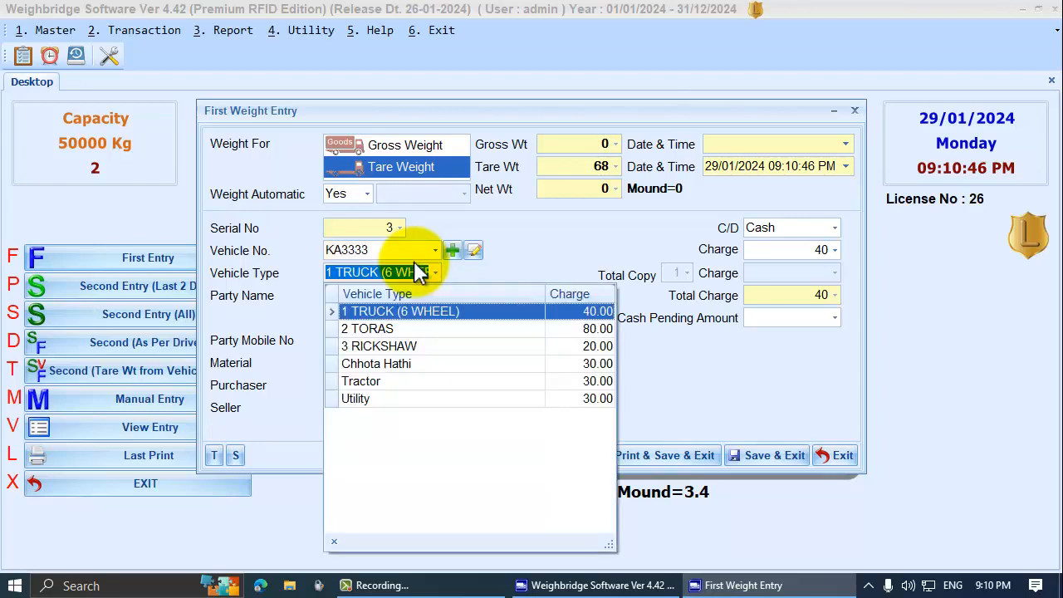
pyautogui.hotkey('shift', 'Tab')
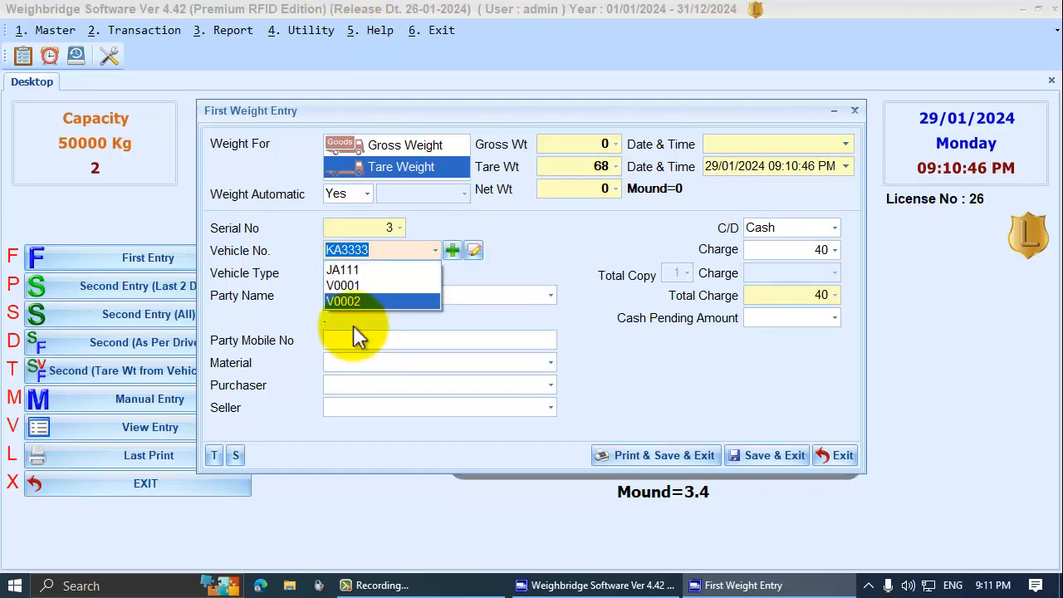
pyautogui.press('Escape')
# Set the vehicle number list type to Display Only Vehicle No of Vehicle No Master in Software Setup and save.
pyautogui.click(312, 34)
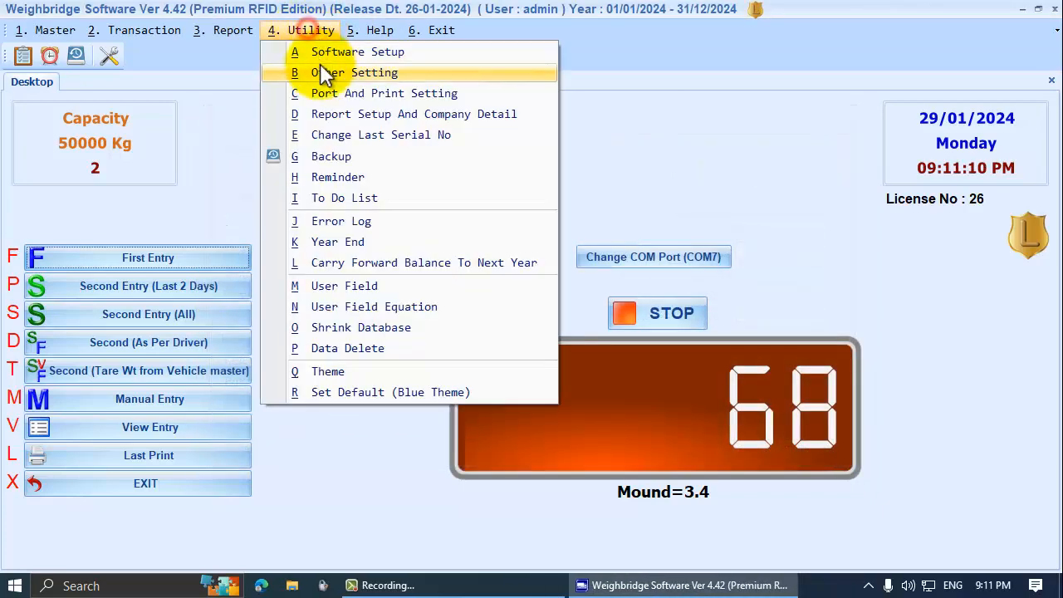
pyautogui.click(330, 51)
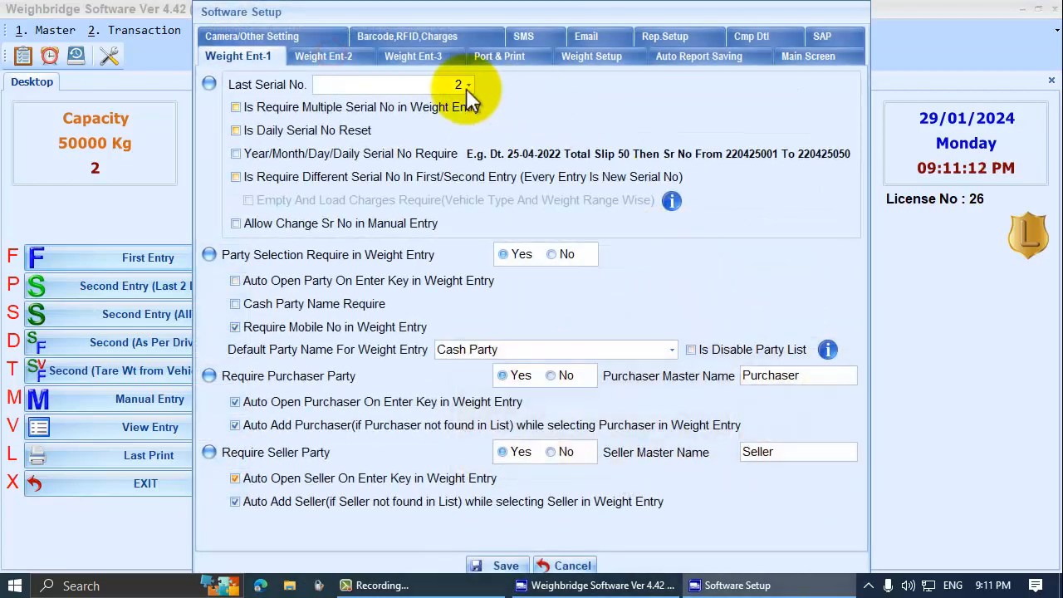
pyautogui.click(336, 58)
pyautogui.click(837, 495)
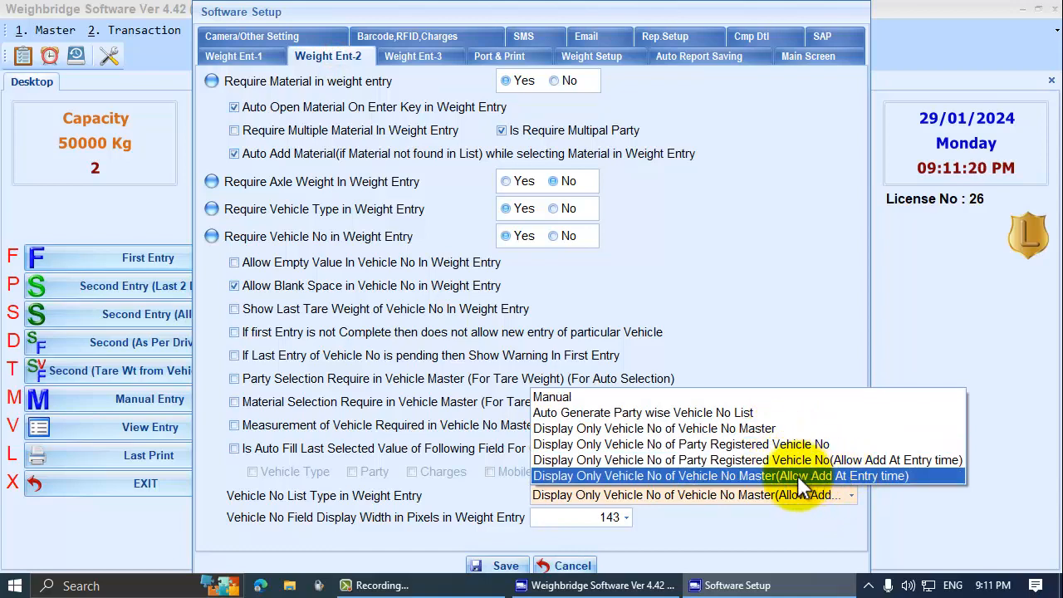
pyautogui.click(761, 428)
pyautogui.click(501, 568)
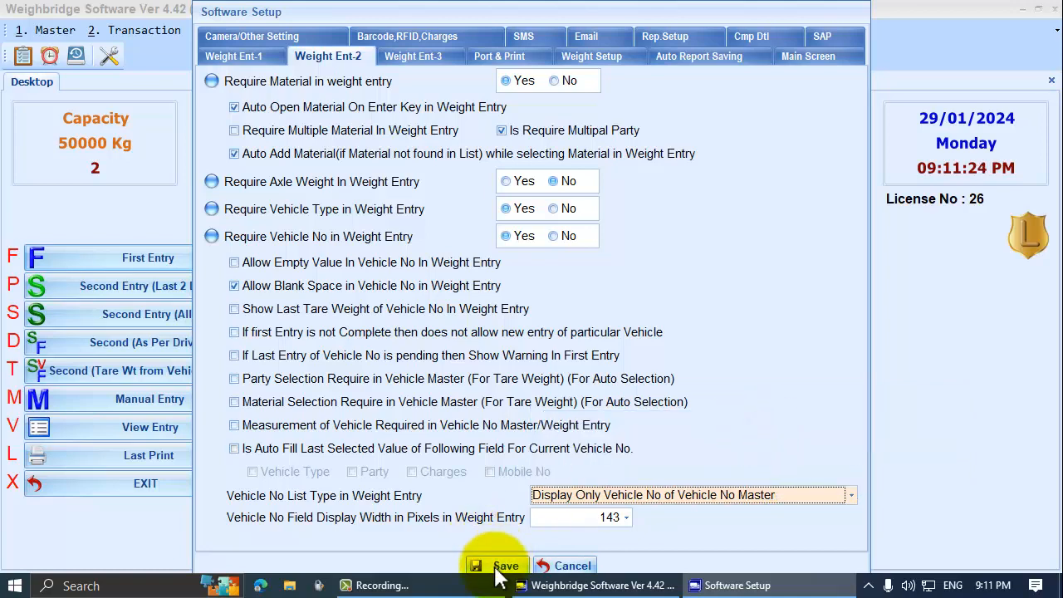
# Start another first weight entry, choose vehicle V0001 from the list, try editing its number, and close the entry without saving.
pyautogui.click(148, 251)
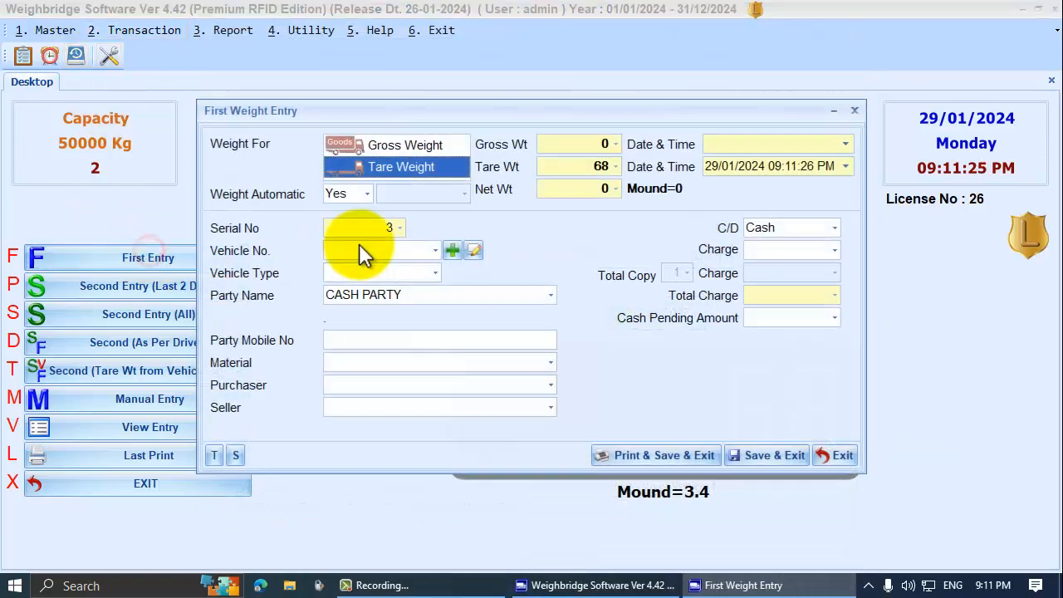
pyautogui.click(432, 249)
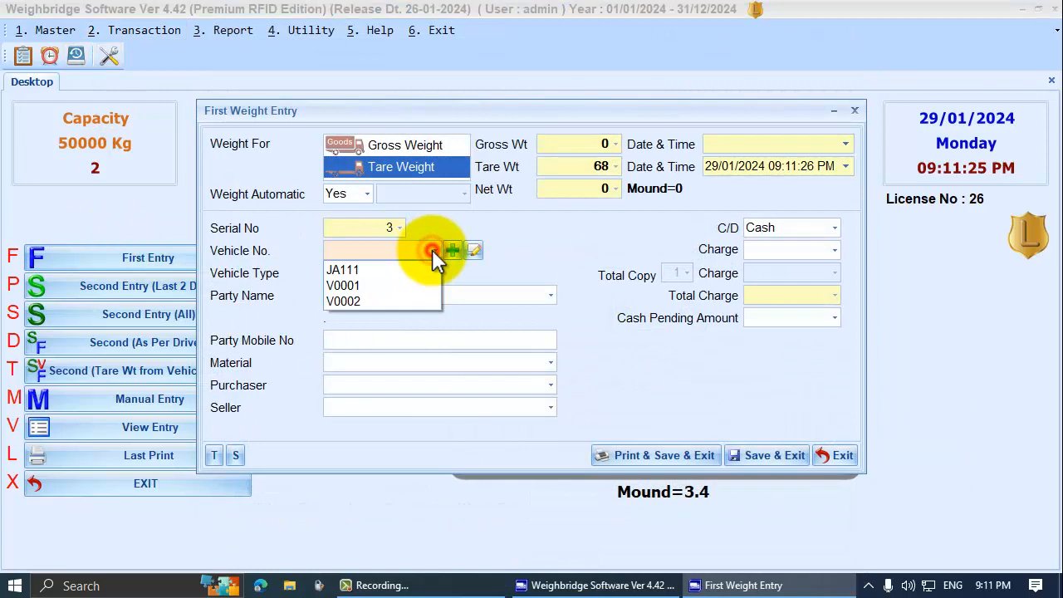
pyautogui.click(369, 285)
pyautogui.click(347, 256)
pyautogui.click(347, 255)
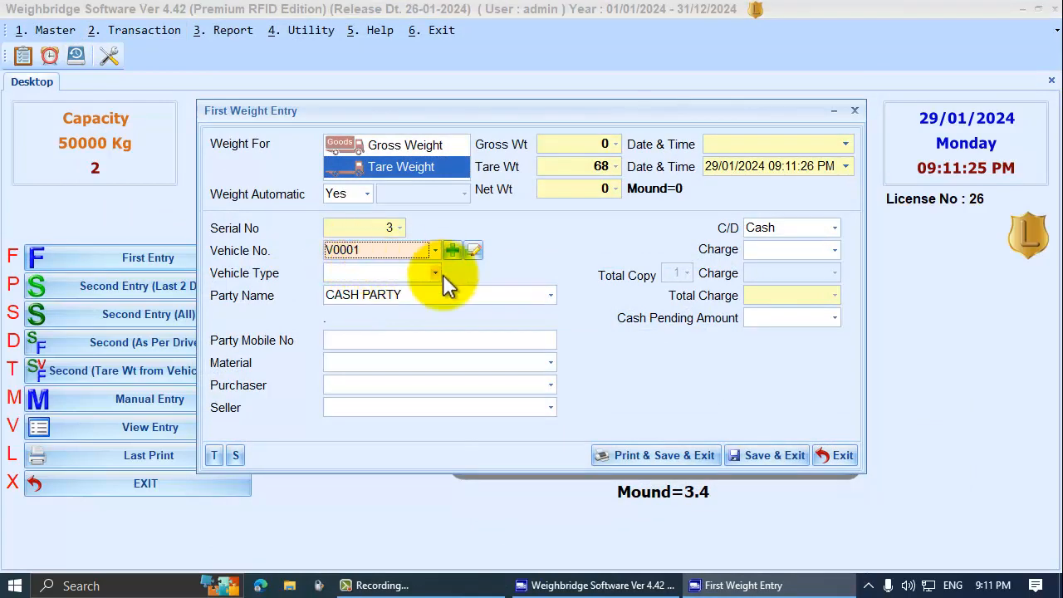
pyautogui.press('Escape')
pyautogui.press('Escape')
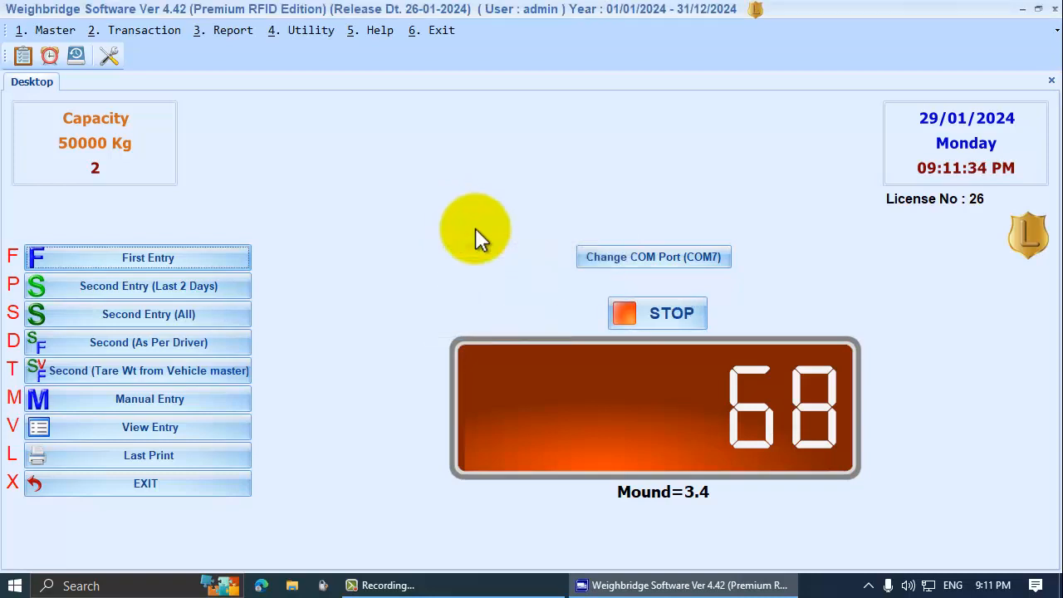